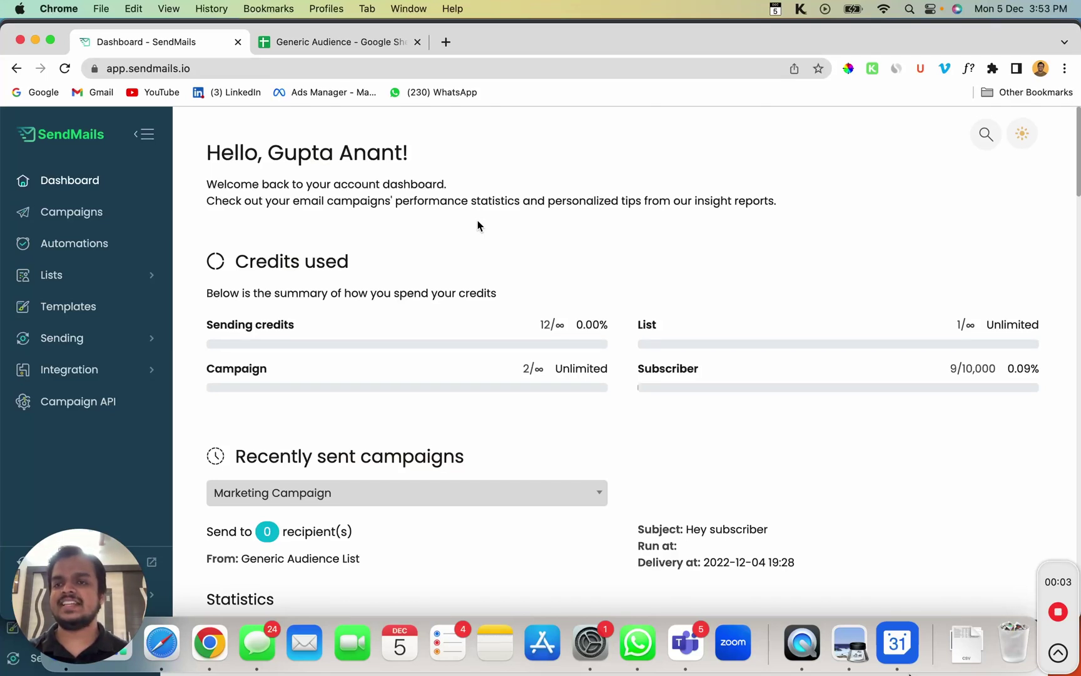
Go to Lists > Lists and start creating a new mailing list from My lists.
click(131, 281)
click(47, 338)
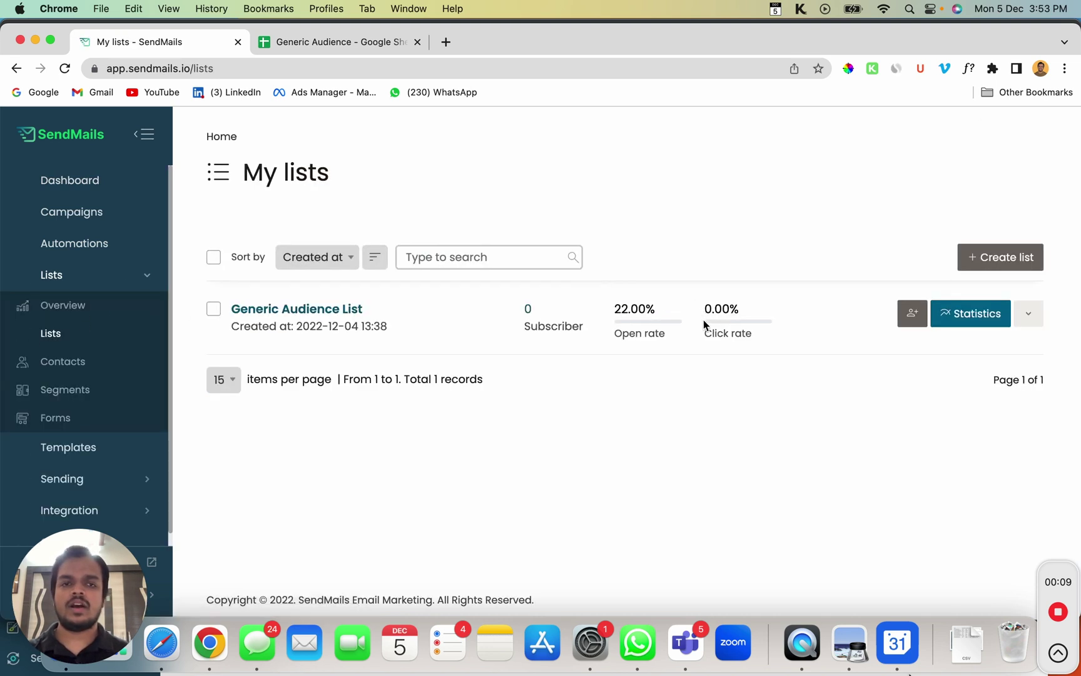
click(1004, 261)
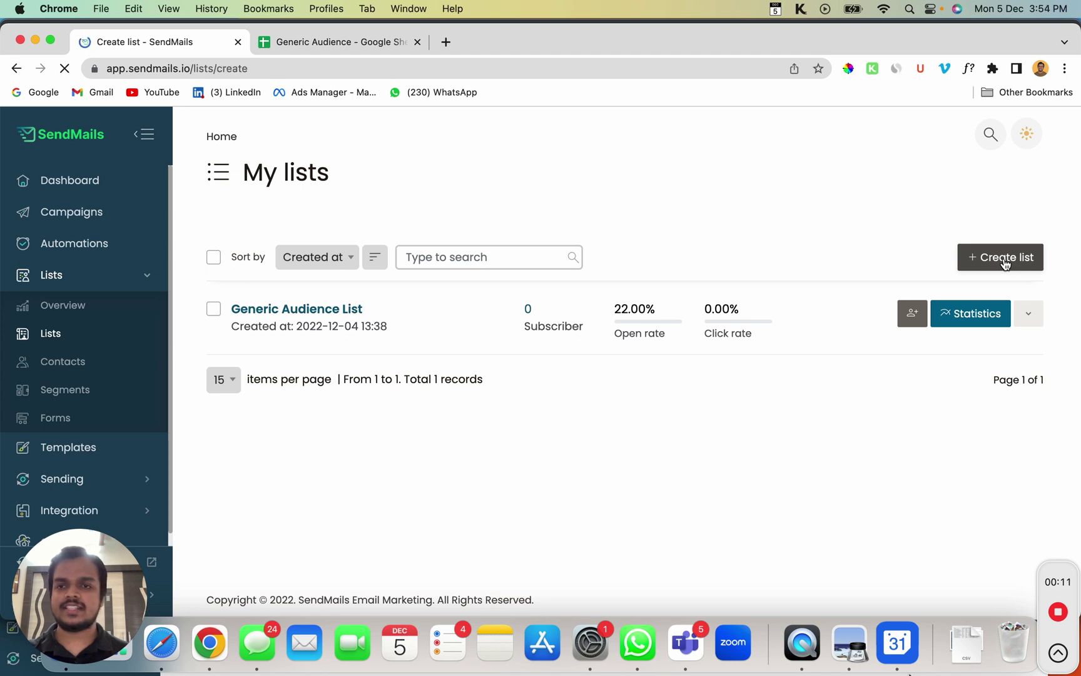
Name the list 'Test List' and enter the sender email on the sending identity domain.
click(463, 347)
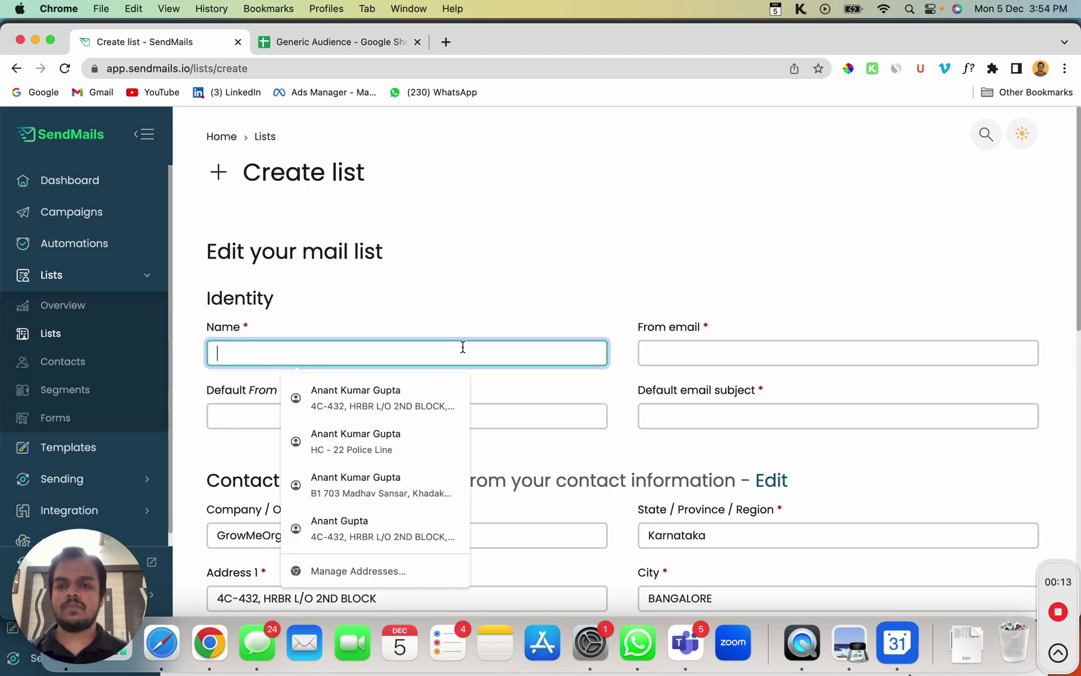
text(Test List)
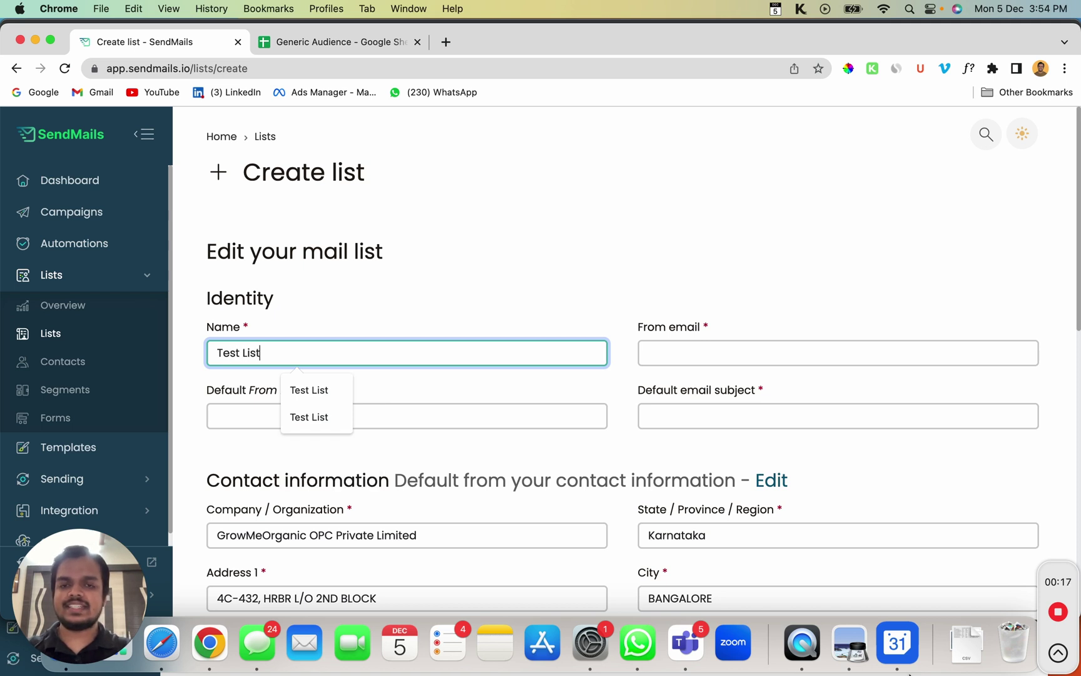
key(Tab)
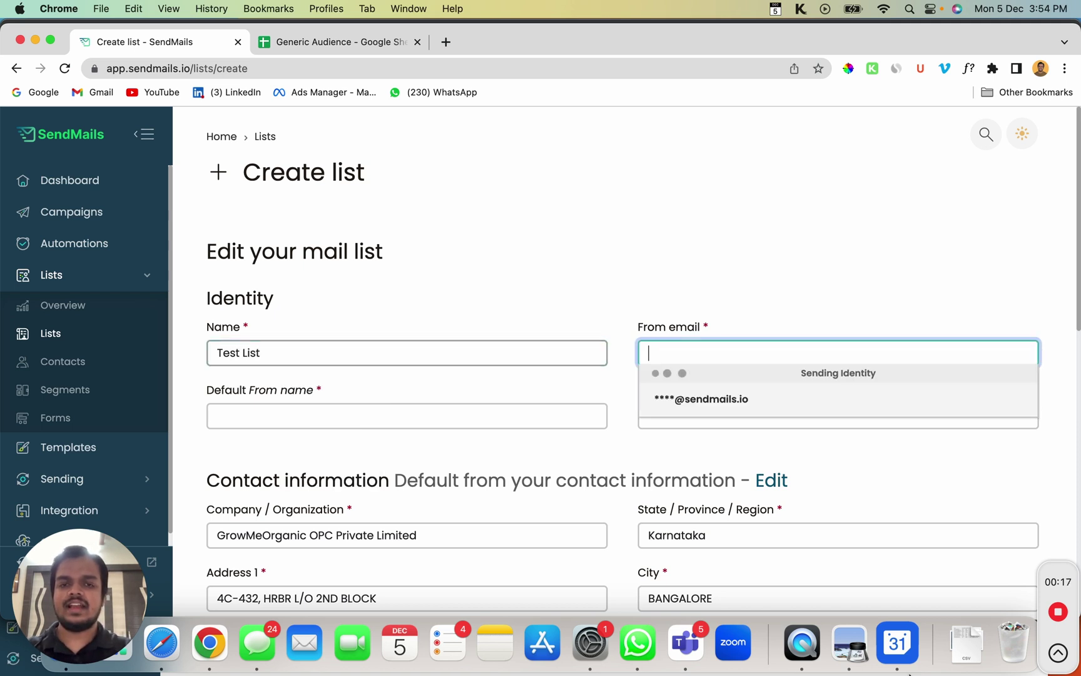
click(698, 413)
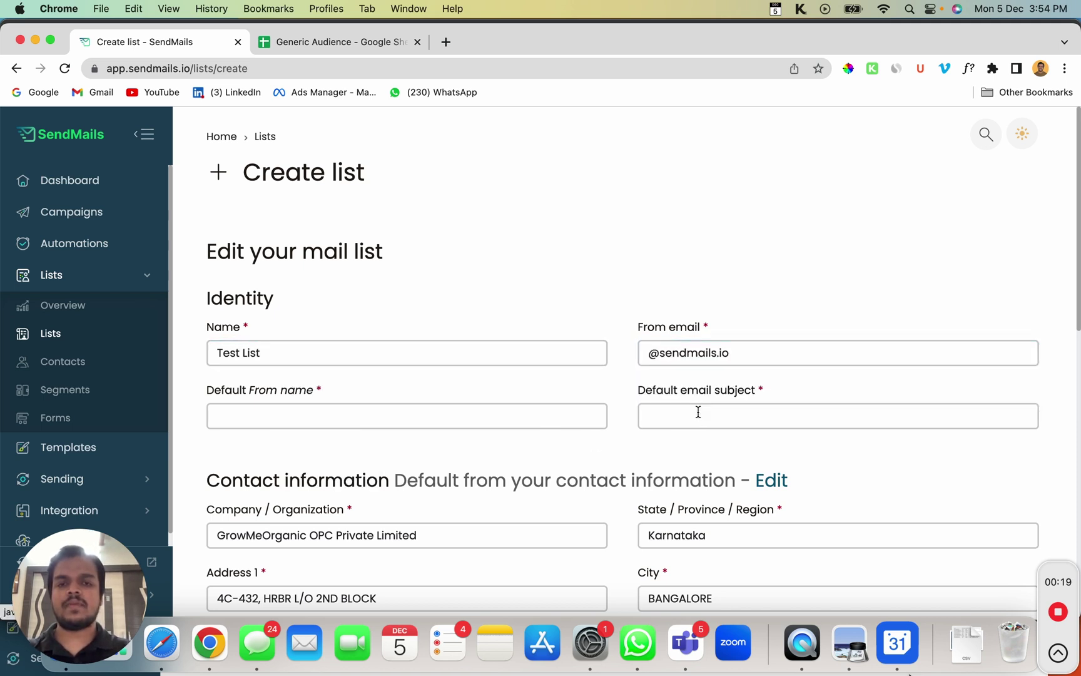
click(651, 357)
text(anant)
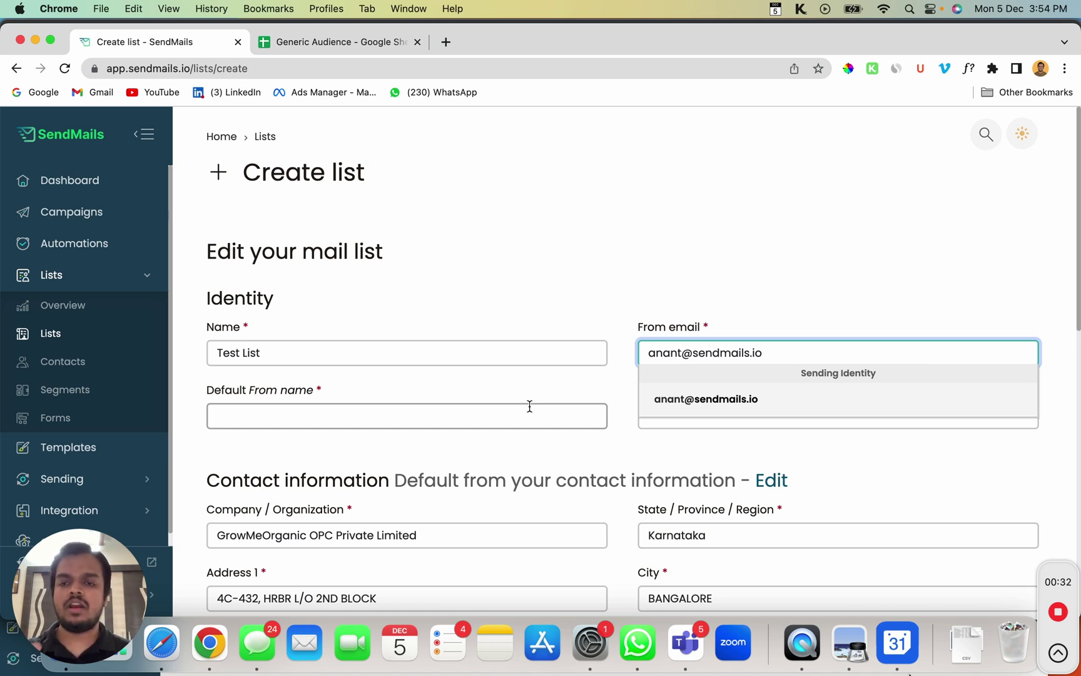
Fill in the default sender name and set the default subject to 'Hey there'.
click(529, 406)
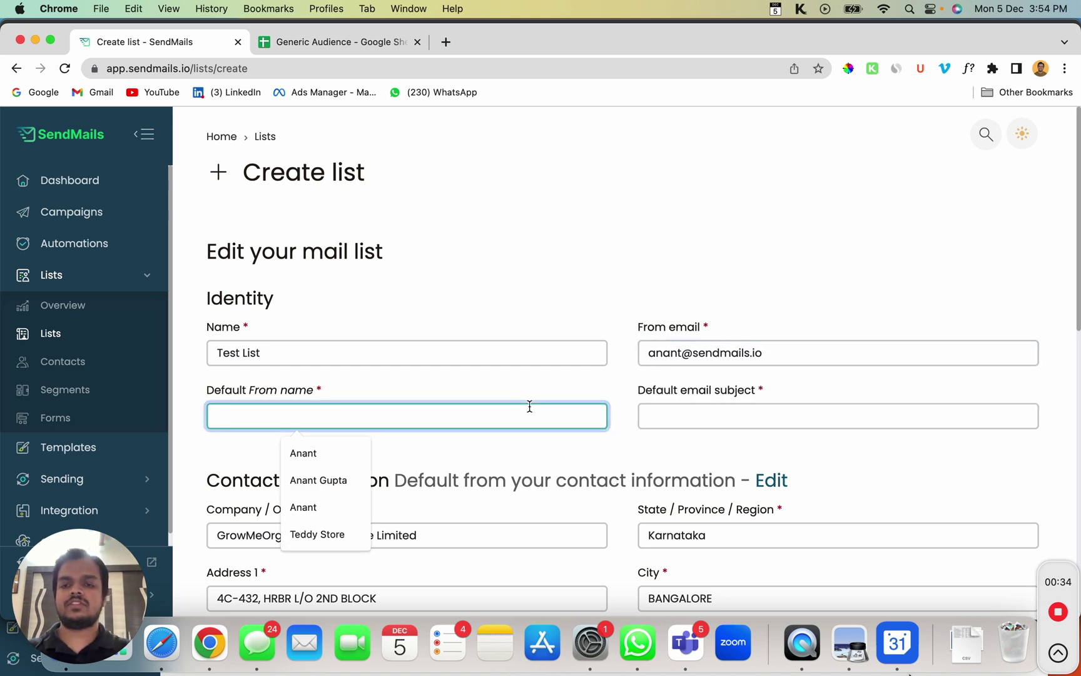
text(Anant)
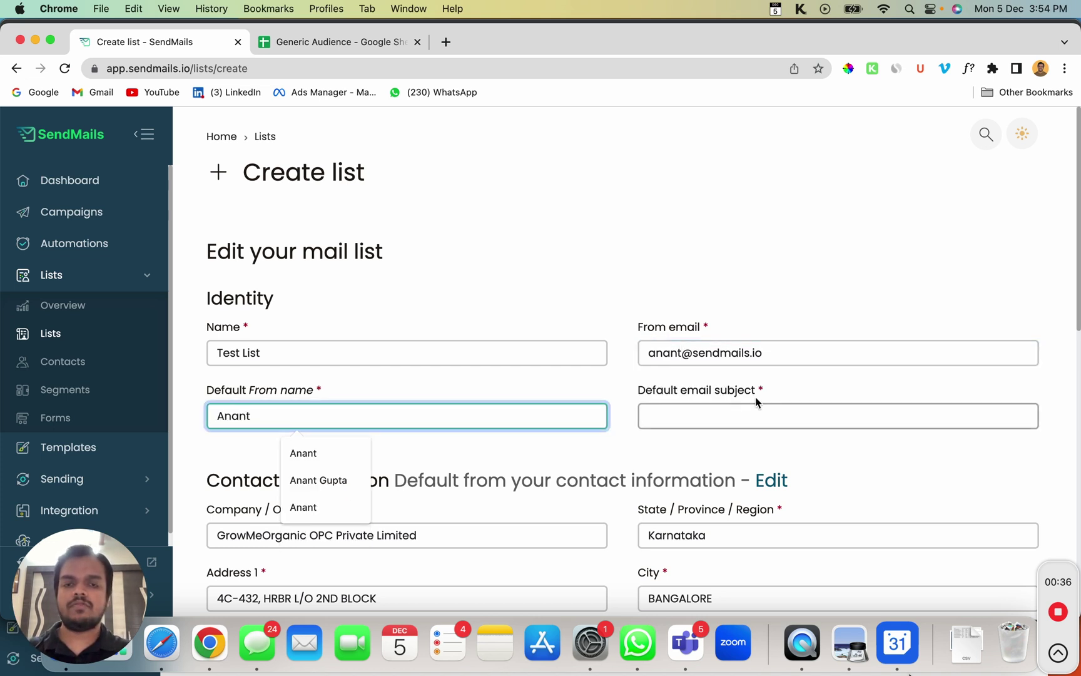
click(740, 414)
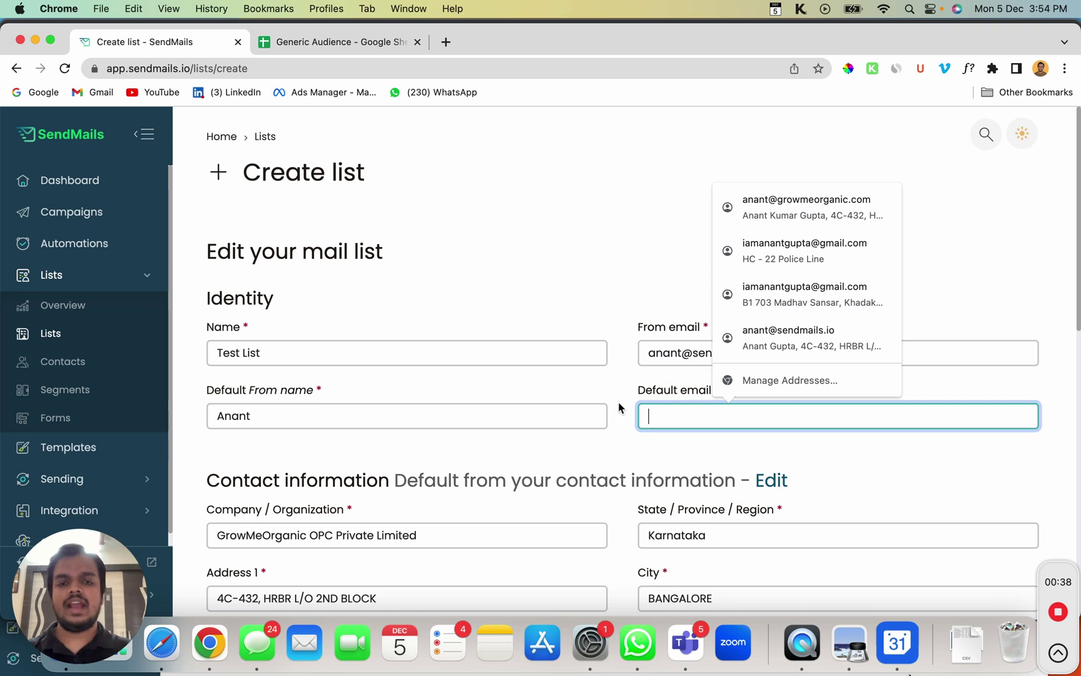
click(699, 418)
text(Hey)
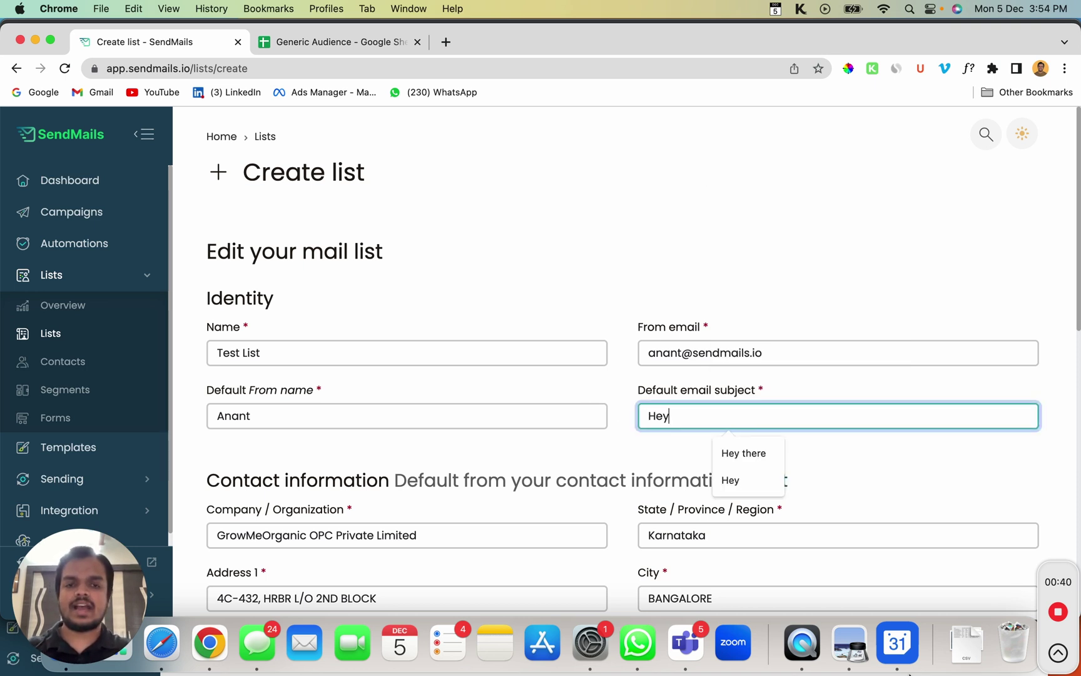
text( there)
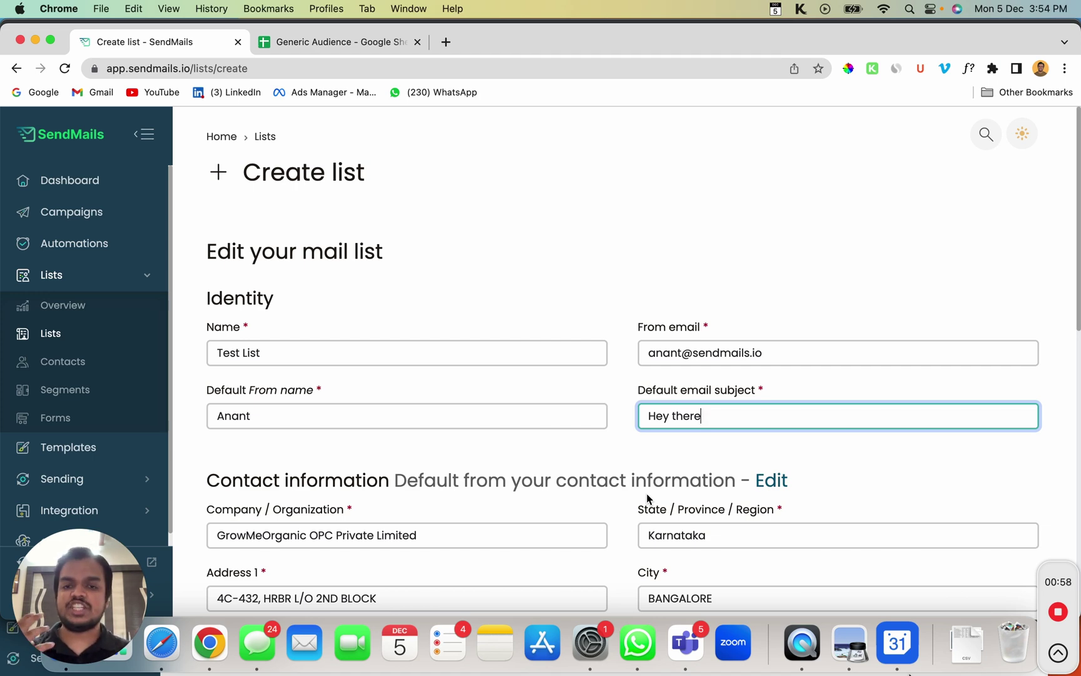
scroll(647, 497, down, 10)
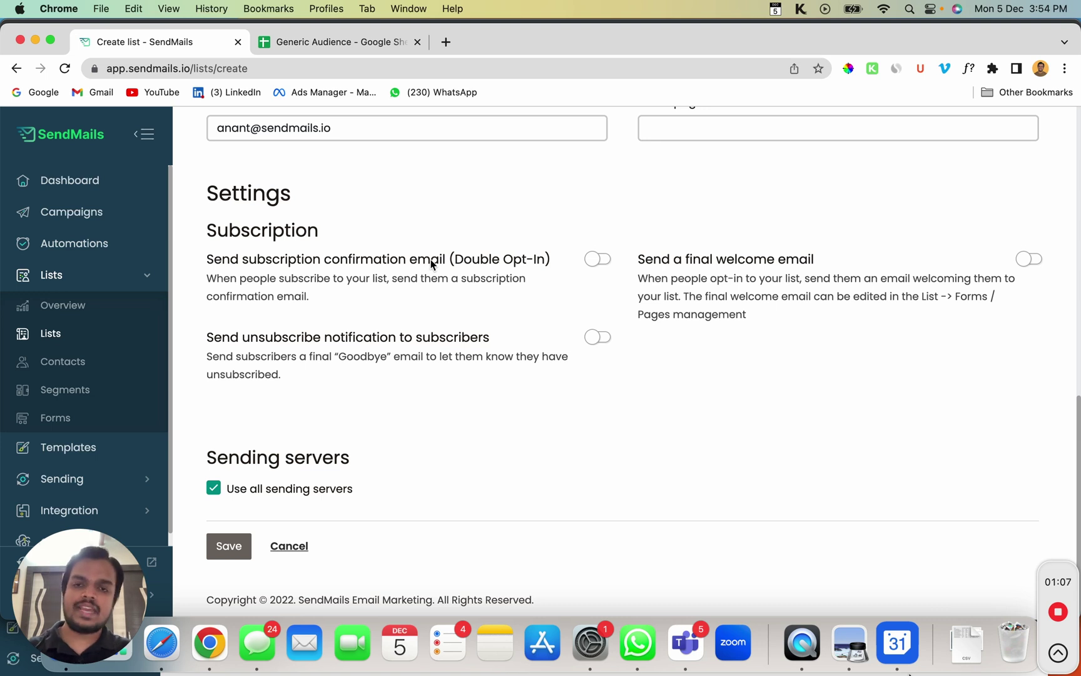
click(591, 260)
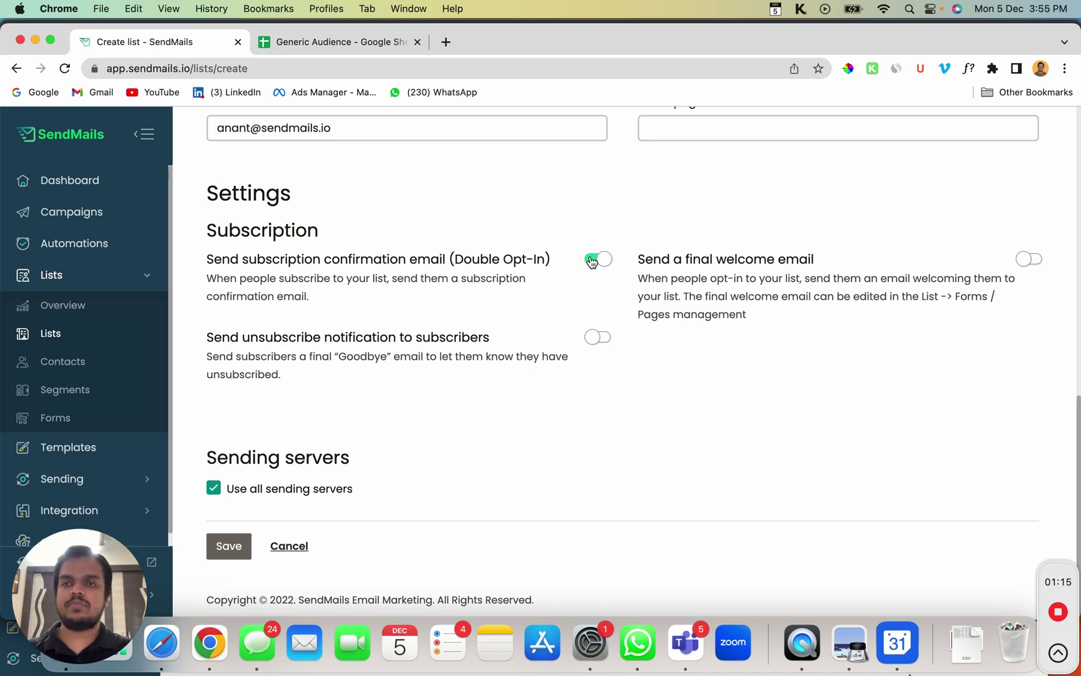
click(1029, 259)
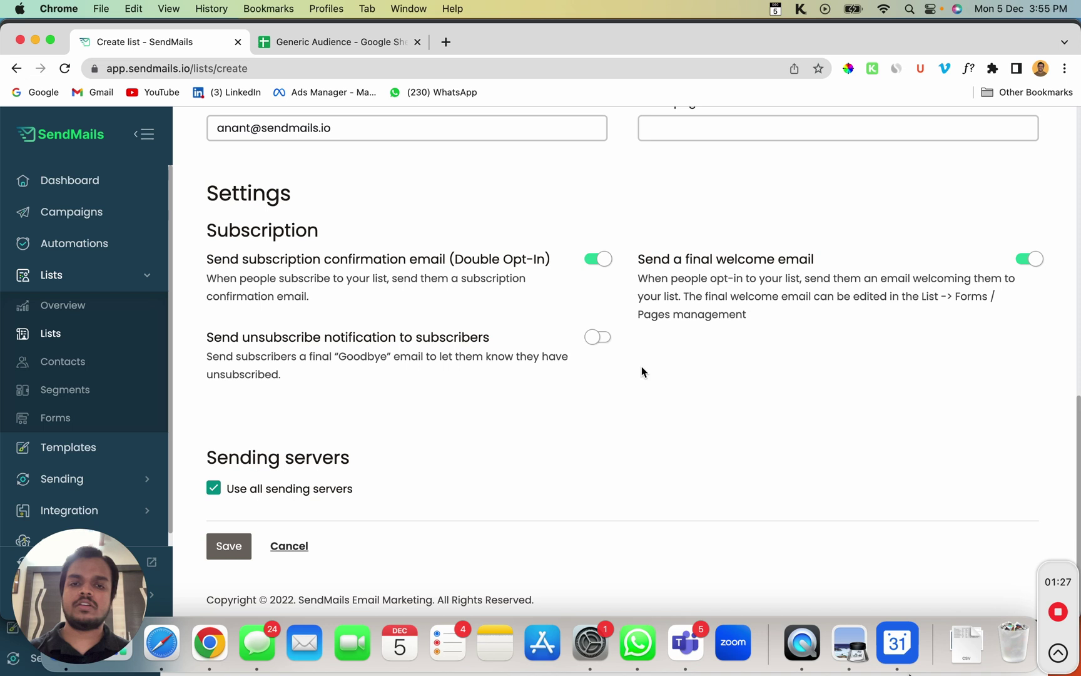
click(597, 338)
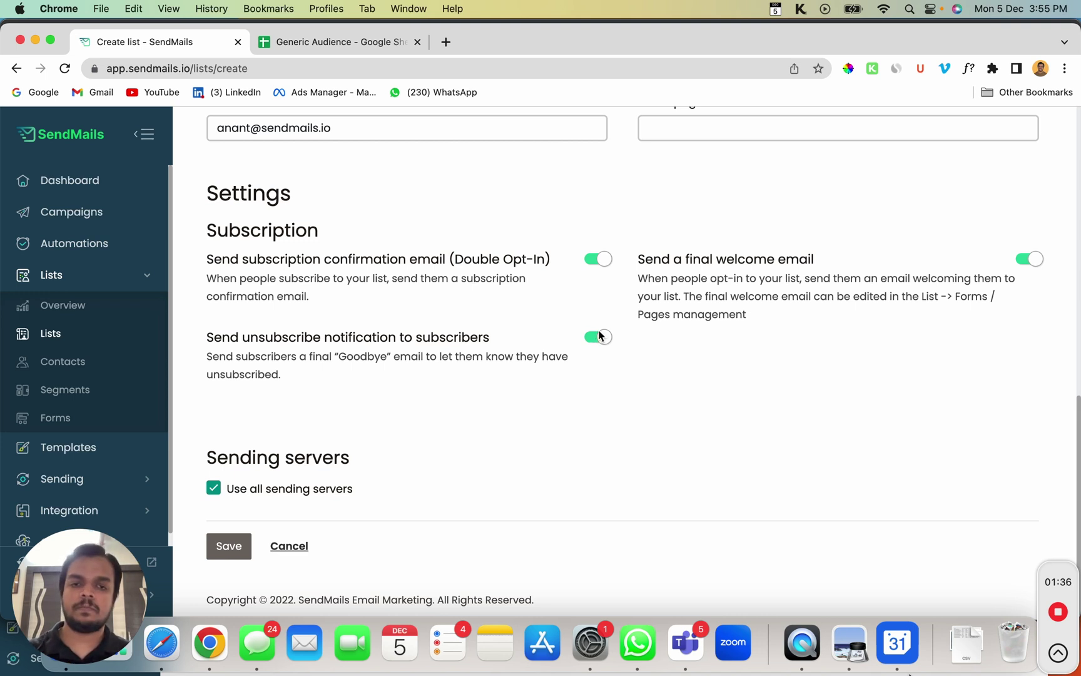
click(599, 336)
click(598, 259)
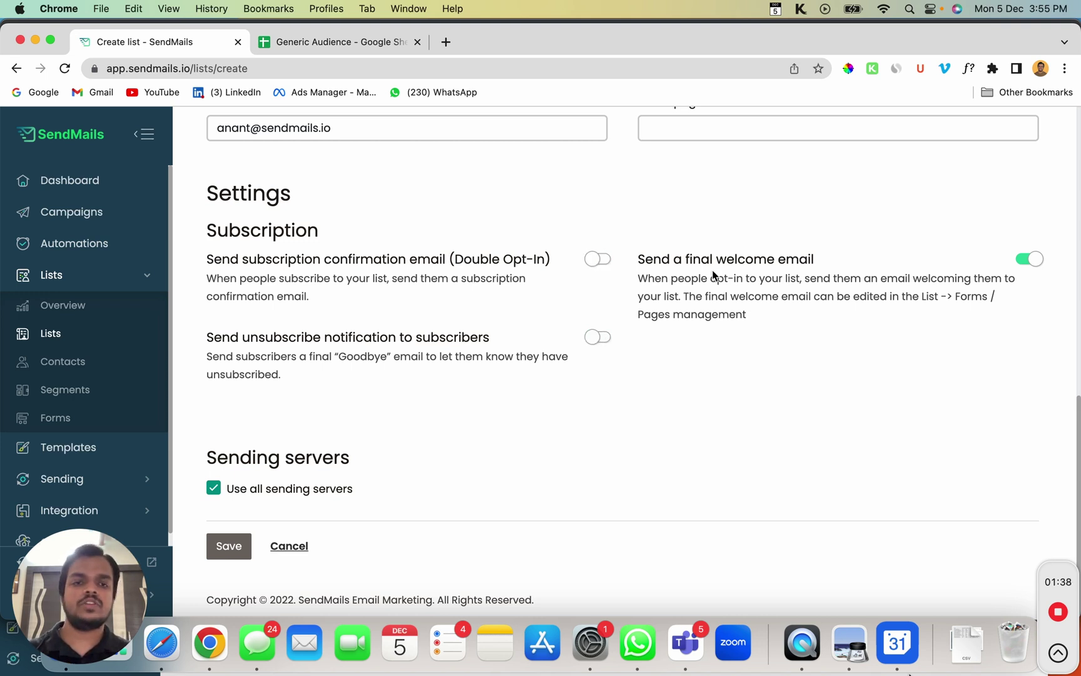
click(1031, 259)
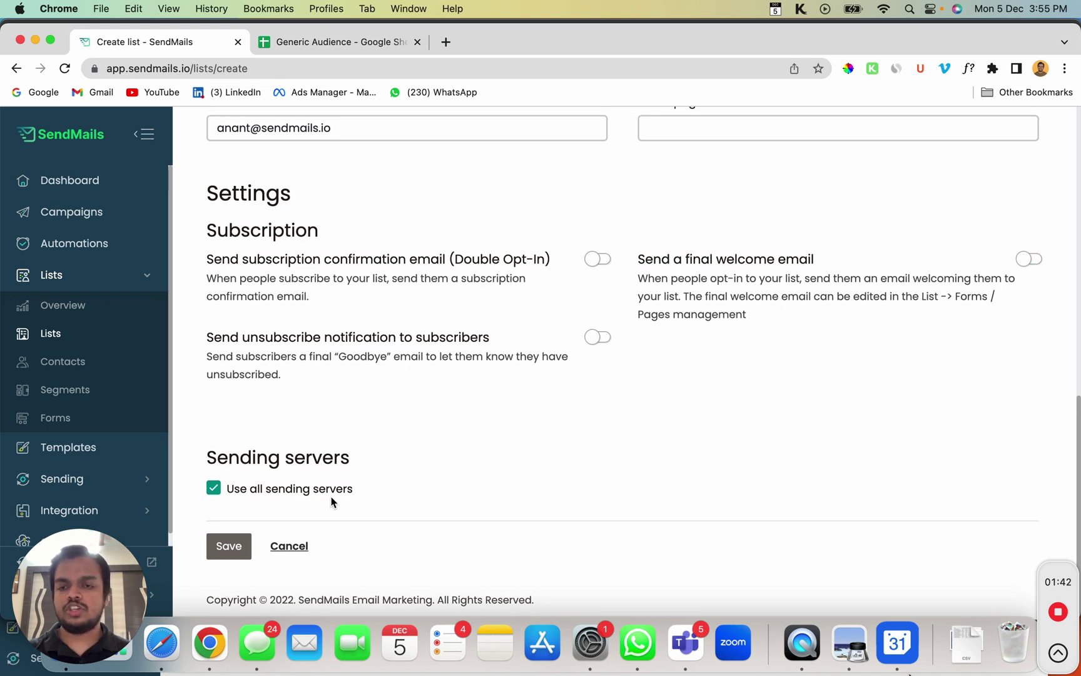
Save Test List and bring up its overview from My lists.
click(231, 553)
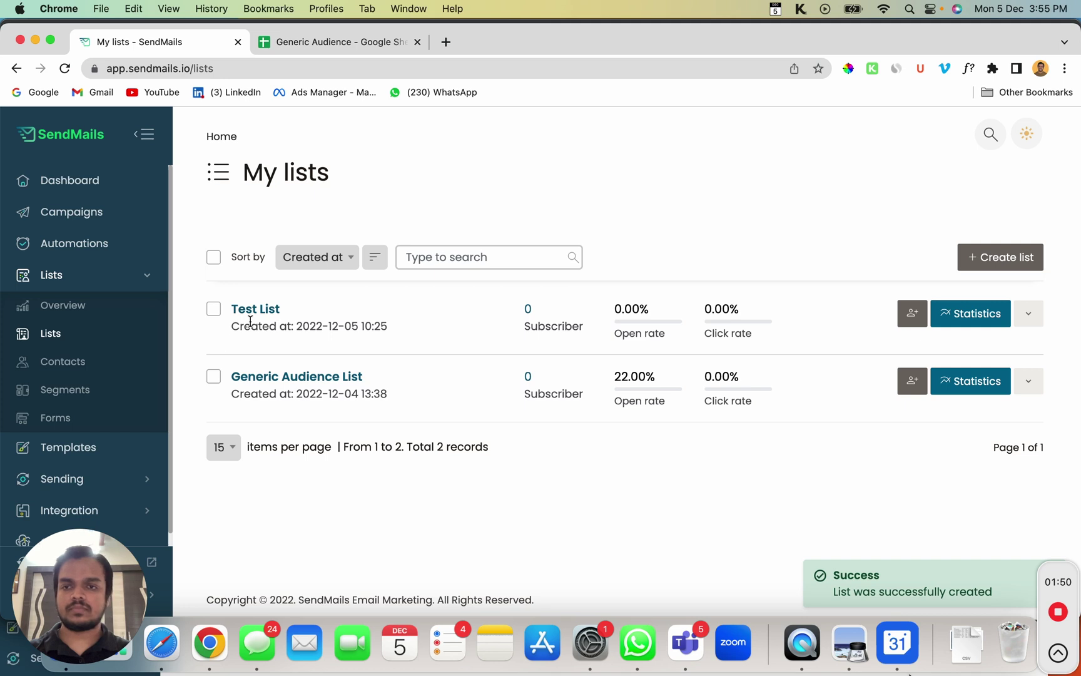
click(253, 316)
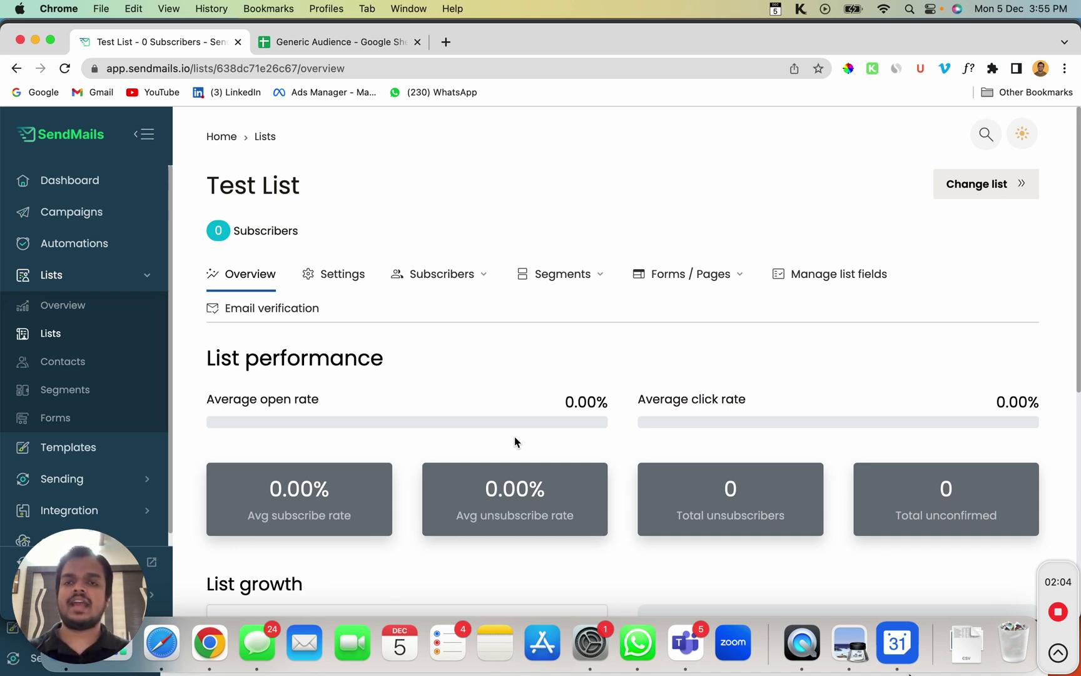
Check and close the list's Subscribers options, then work in the lower part of the overview.
click(424, 282)
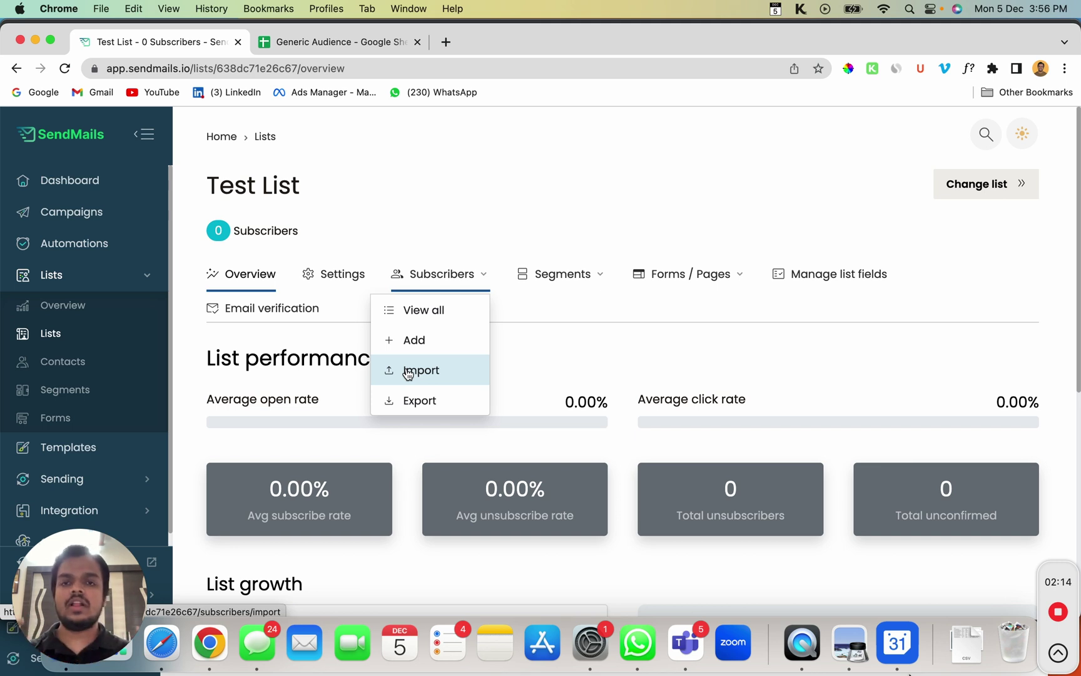
click(406, 248)
scroll(106, 444, down, 1)
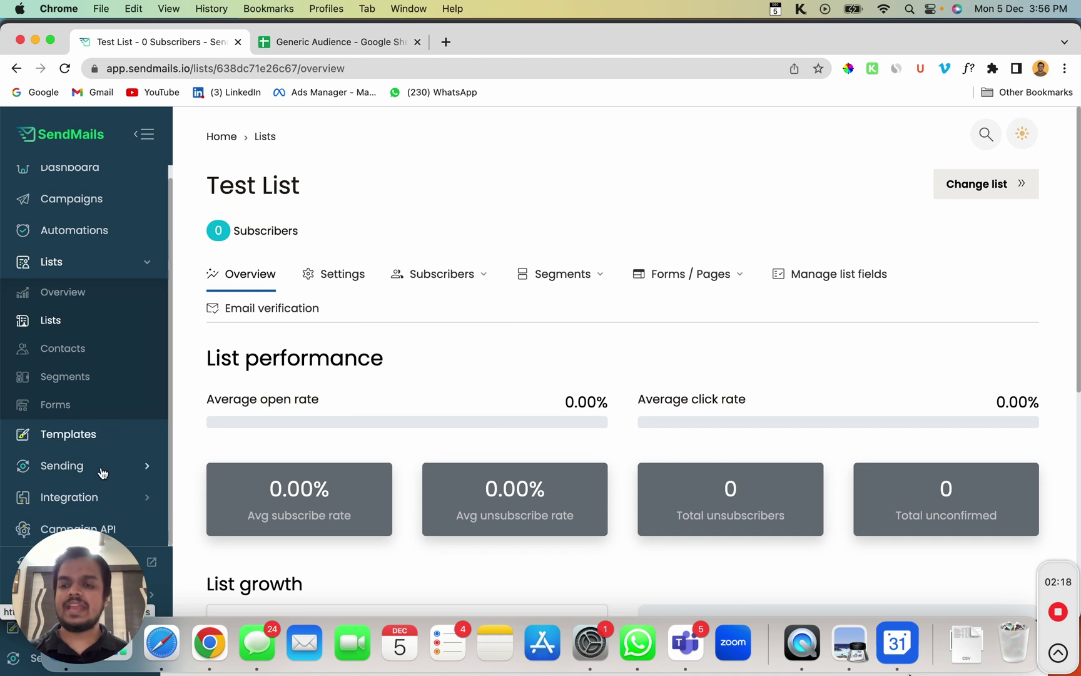
click(84, 574)
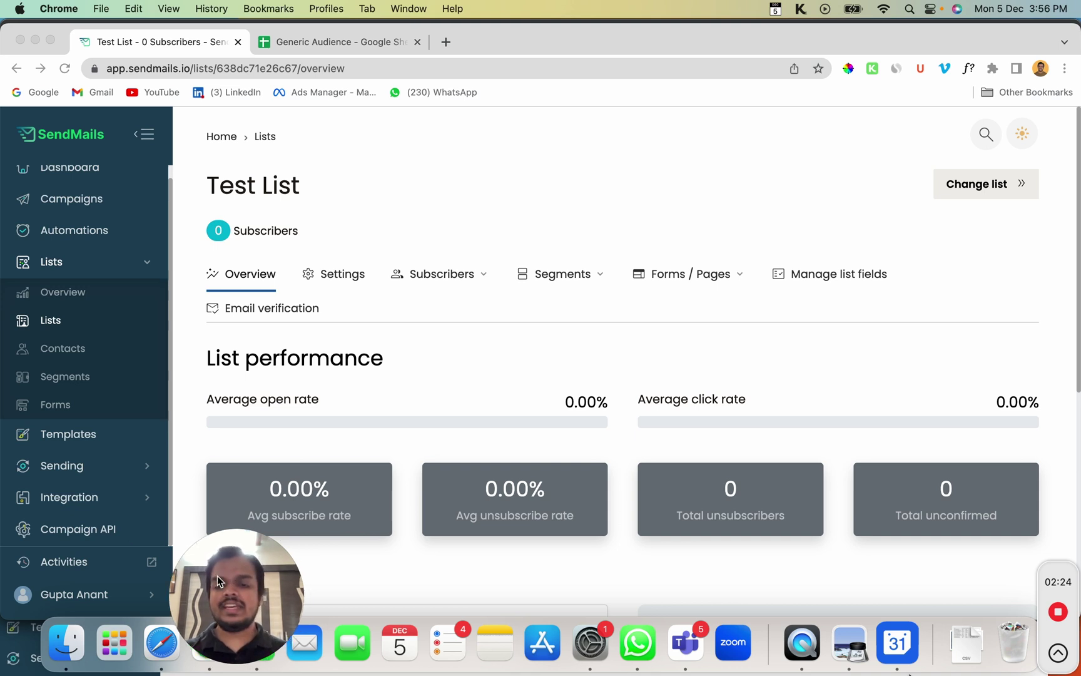
drag(217, 575, 83, 606)
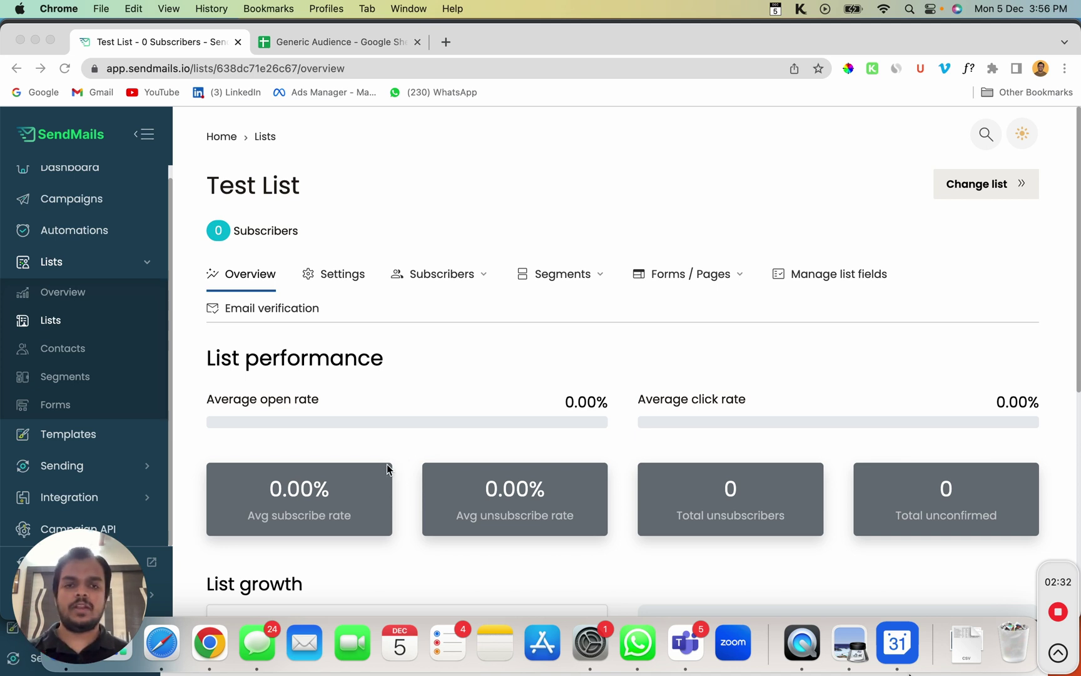
Show the Forms / Pages options and bring up link options for the embedded form.
click(645, 246)
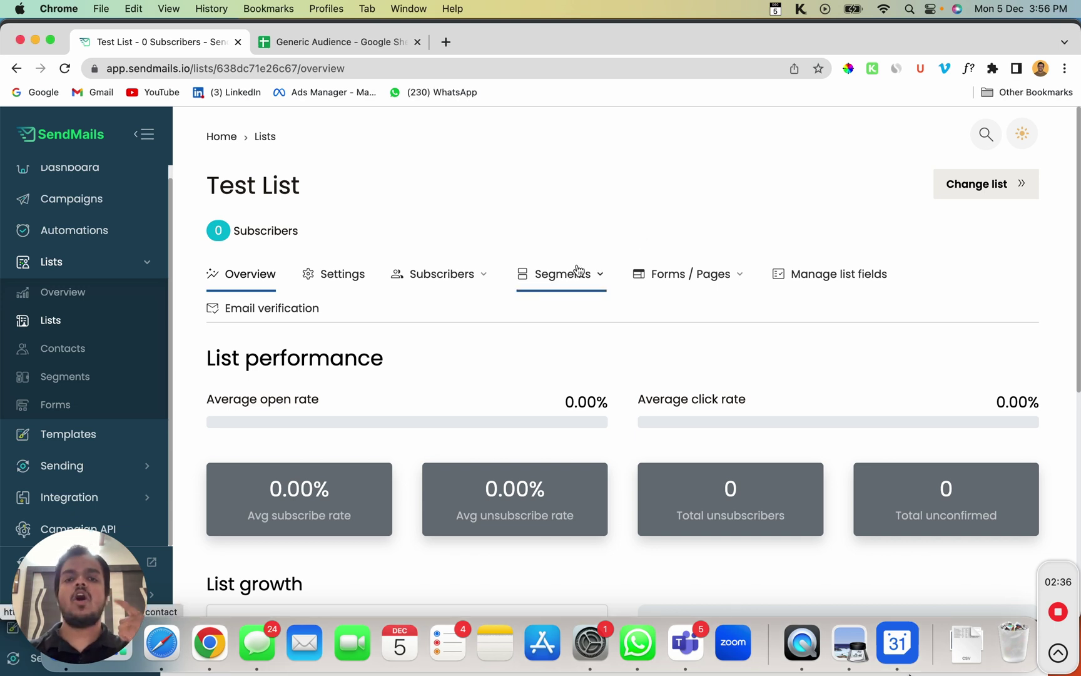
click(640, 277)
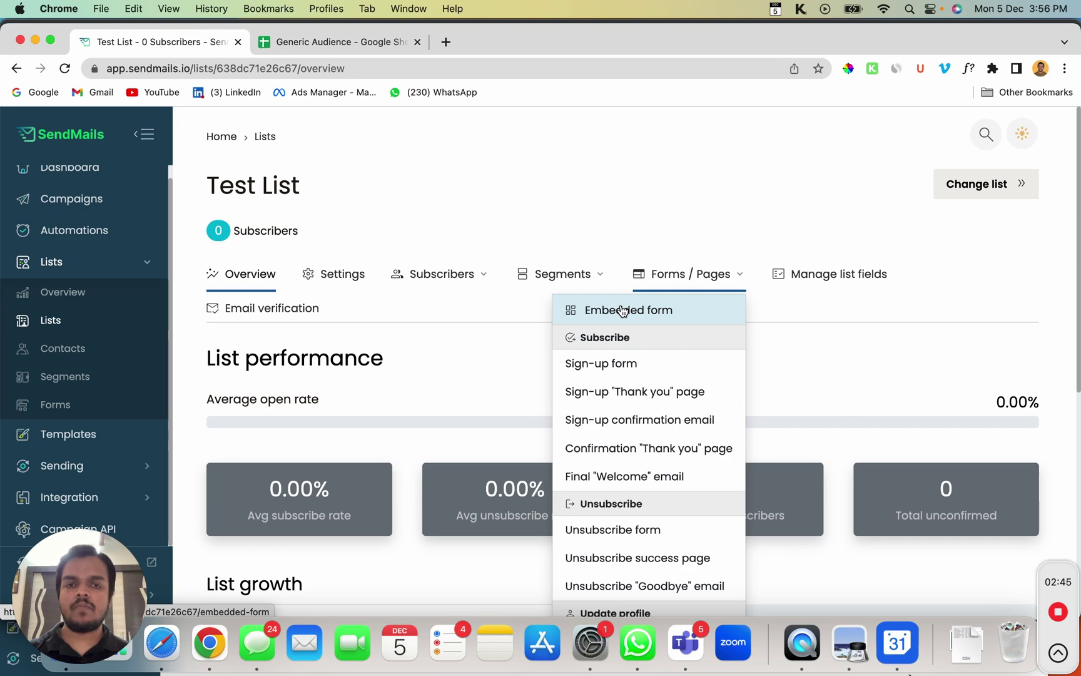
right_click(623, 310)
Load the embedded form in a new tab, copy its code, and return to the list overview.
click(651, 309)
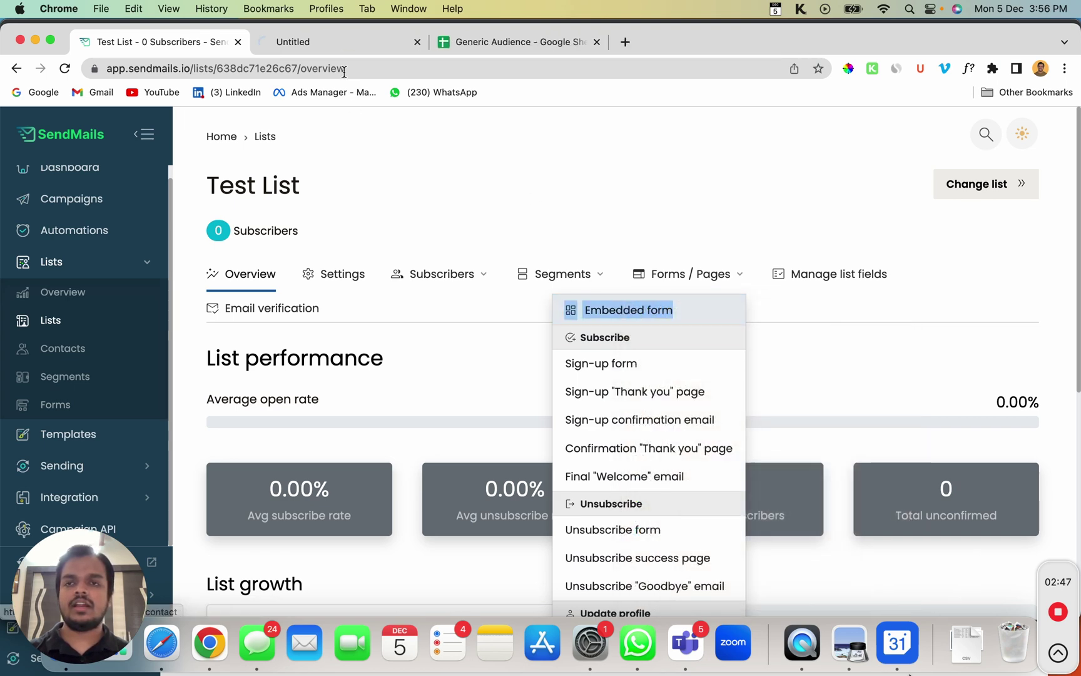
click(355, 47)
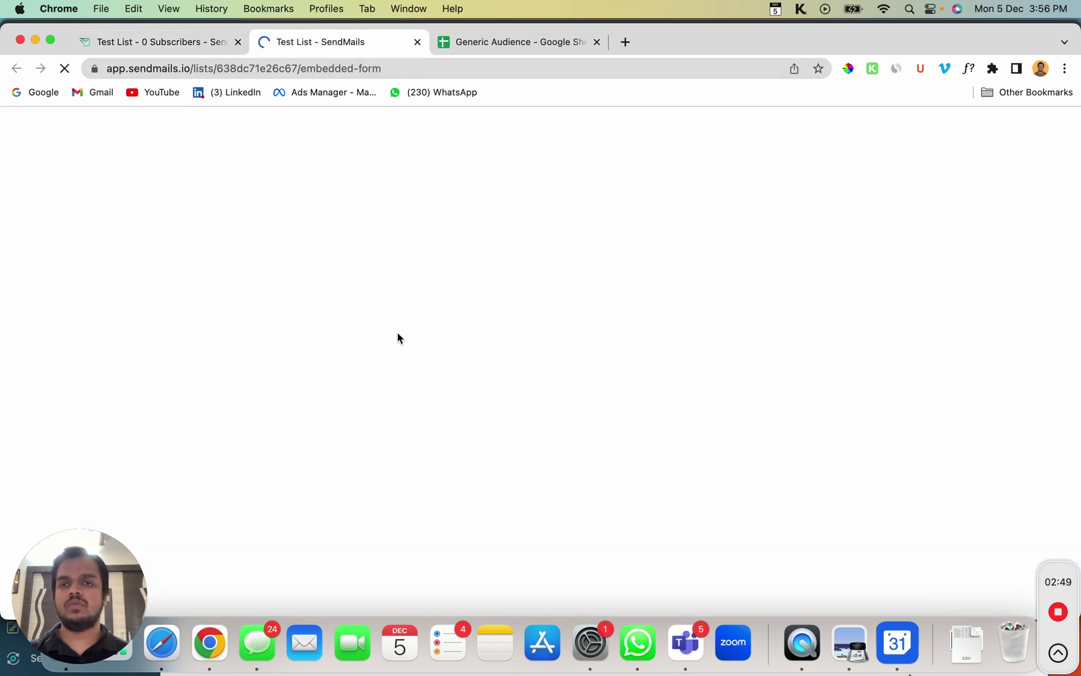
scroll(401, 327, down, 3)
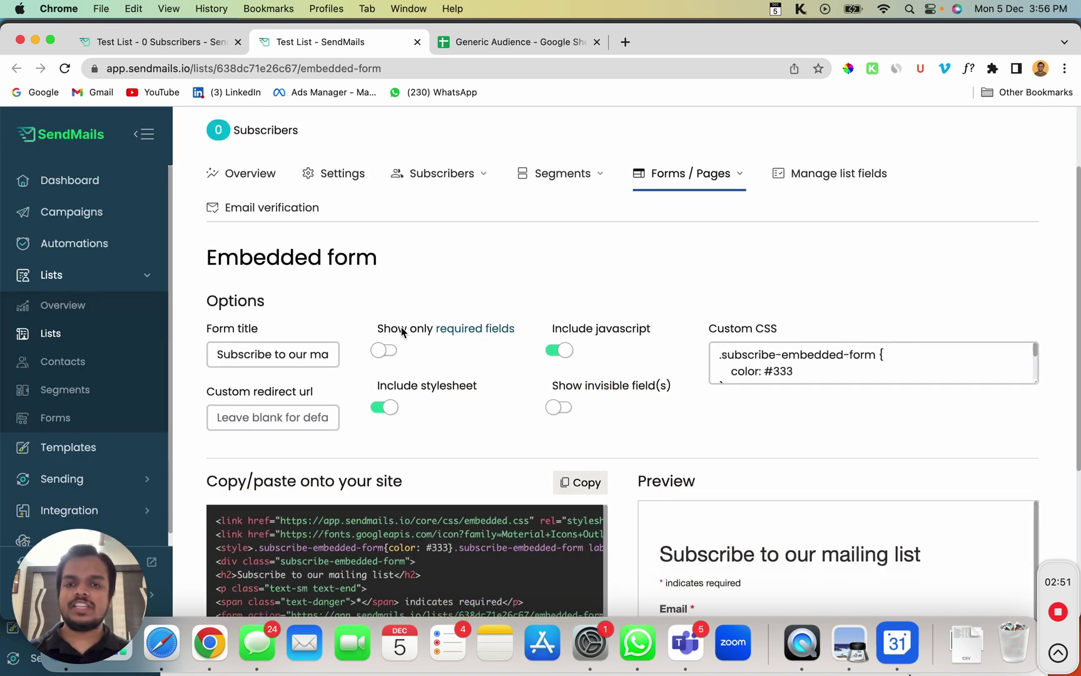
scroll(401, 327, down, 5)
click(586, 299)
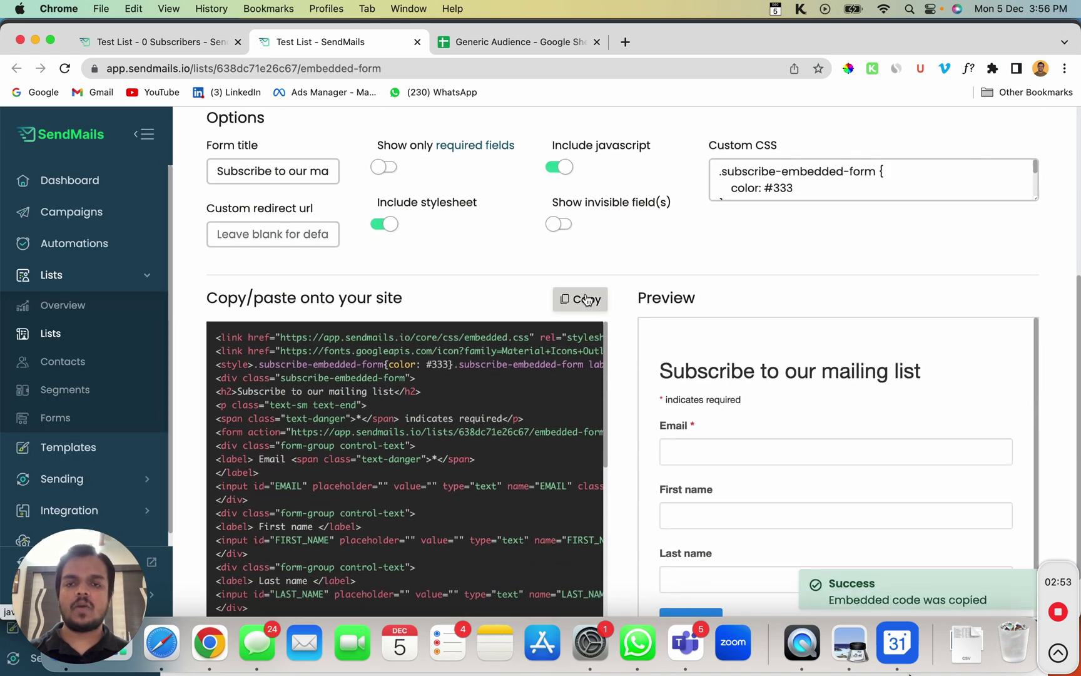
scroll(586, 298, down, 2)
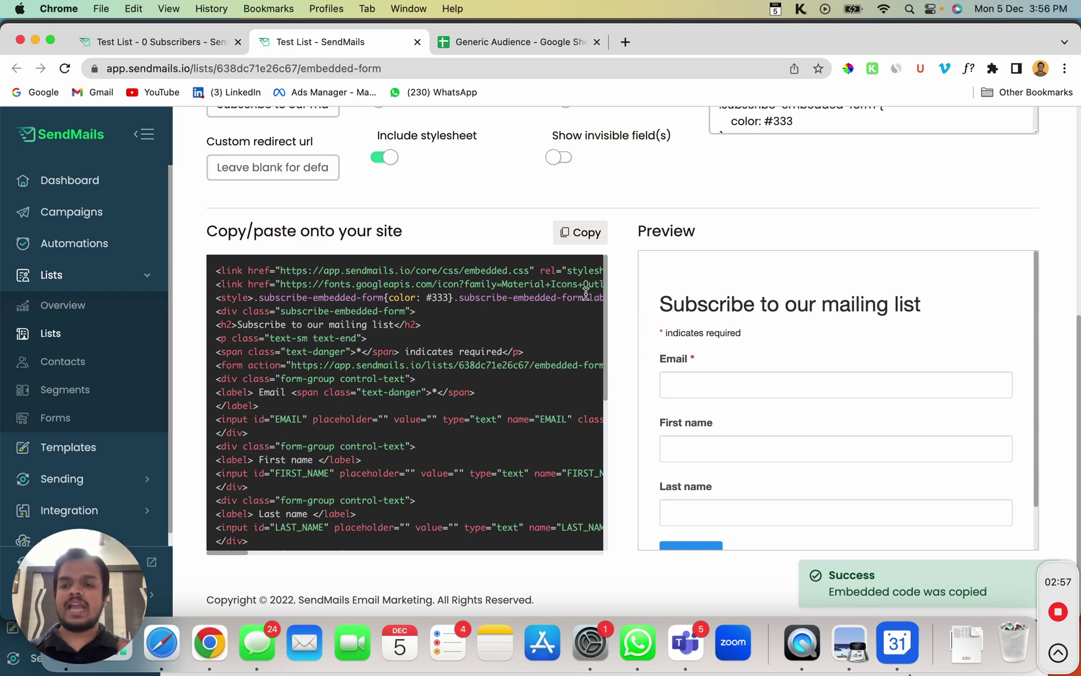
click(136, 43)
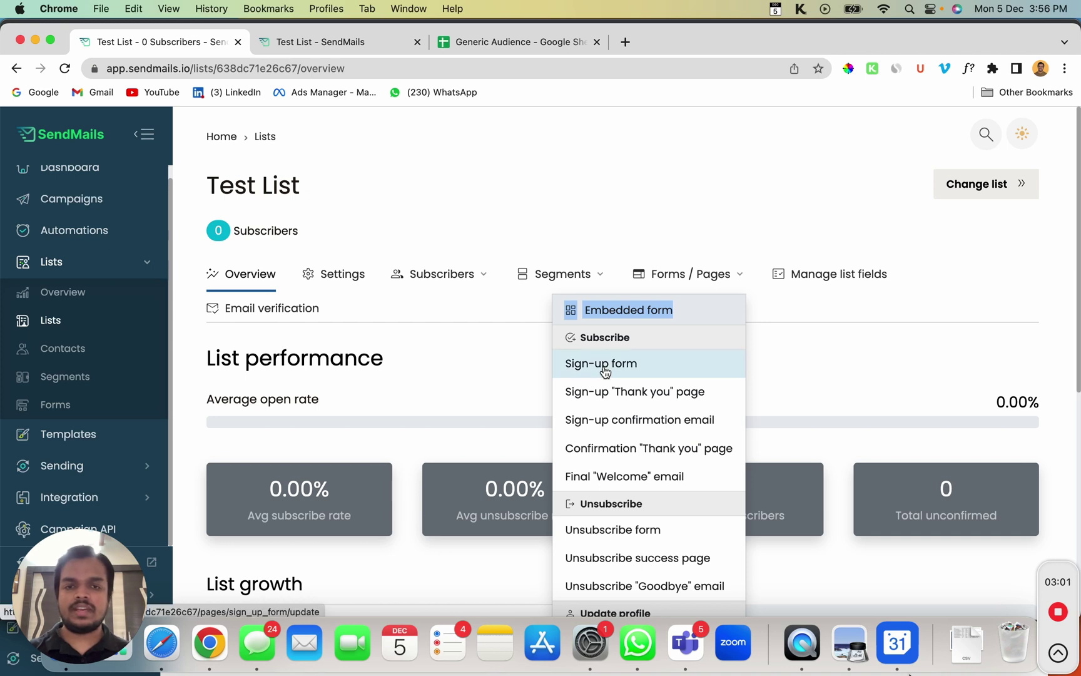
Select the Sign-up form URL and scroll through its 'Sign up' content template and tags.
scroll(605, 372, down, 1)
scroll(610, 360, down, 1)
click(616, 344)
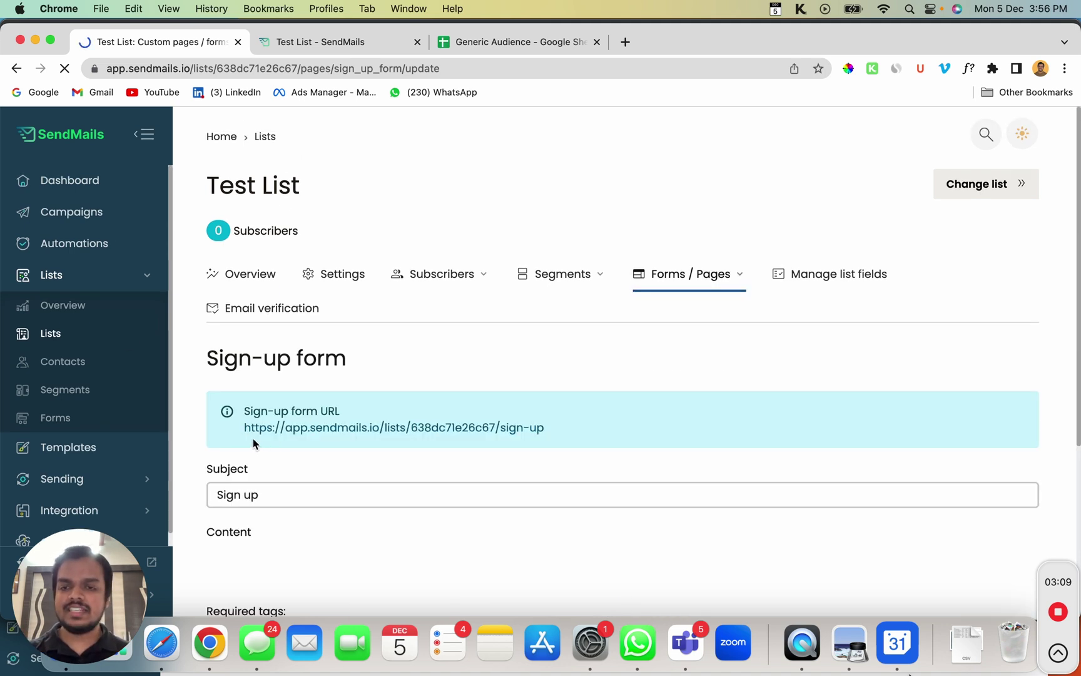
drag(245, 431, 656, 443)
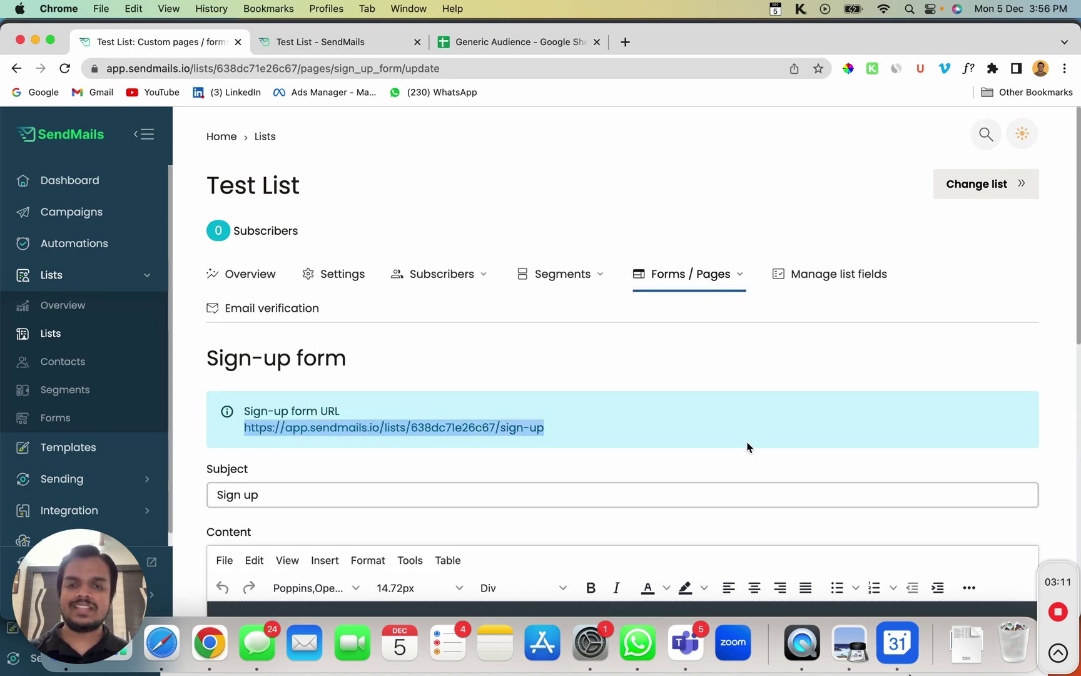
scroll(747, 447, down, 6)
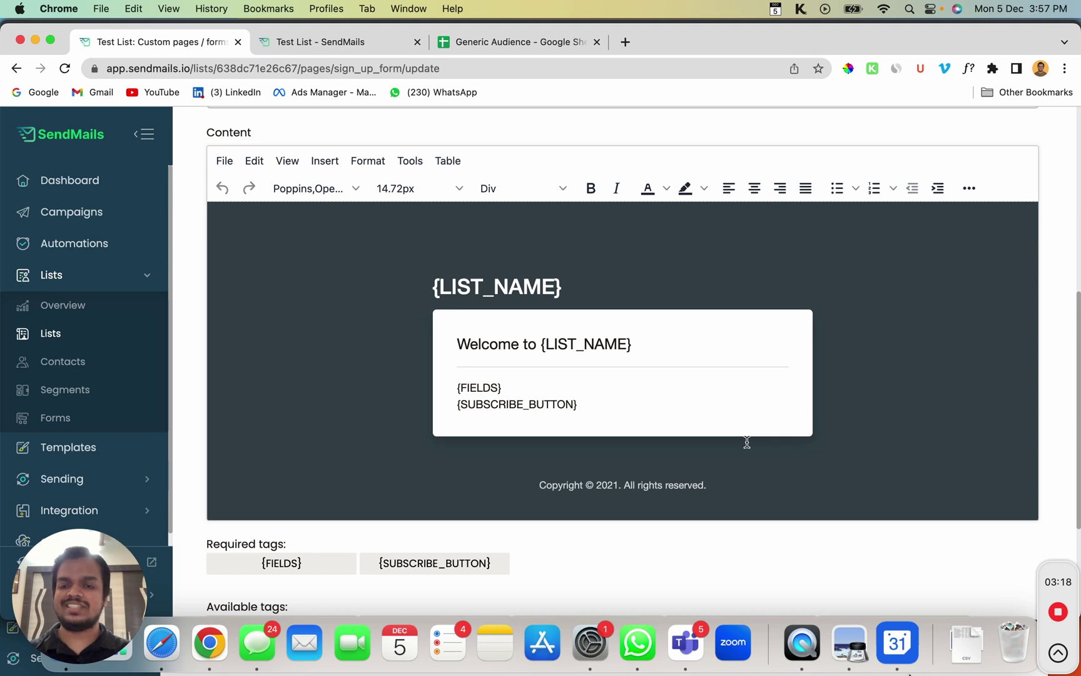
scroll(500, 463, down, 3)
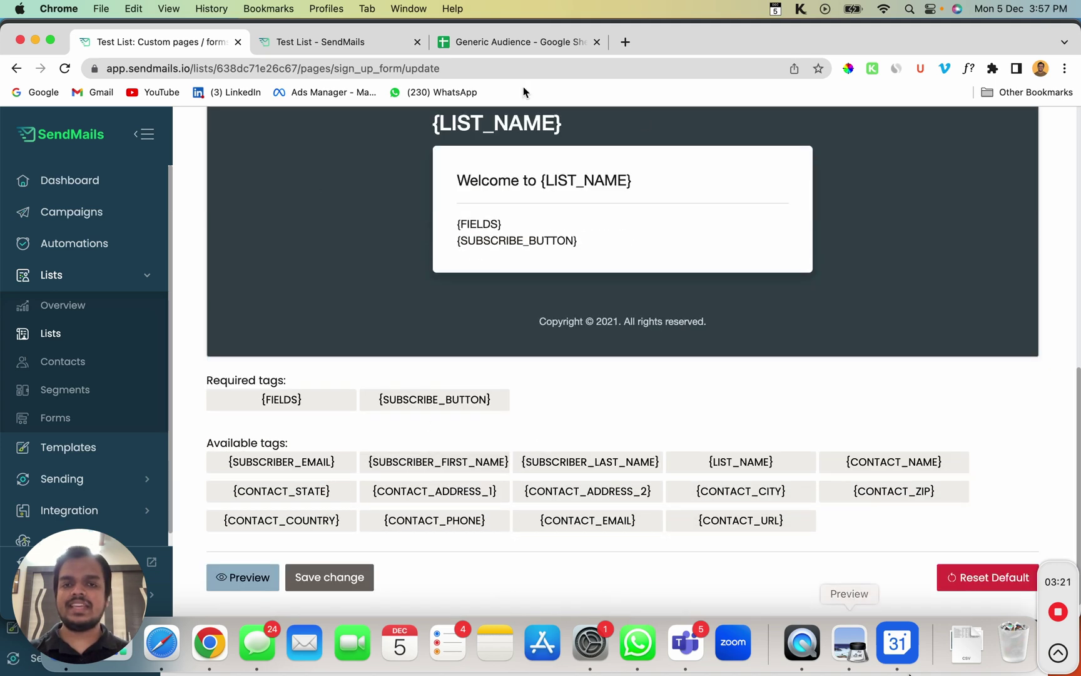
Paste into a new tab, load the public sign-up page from its URL, then return to settings.
click(627, 49)
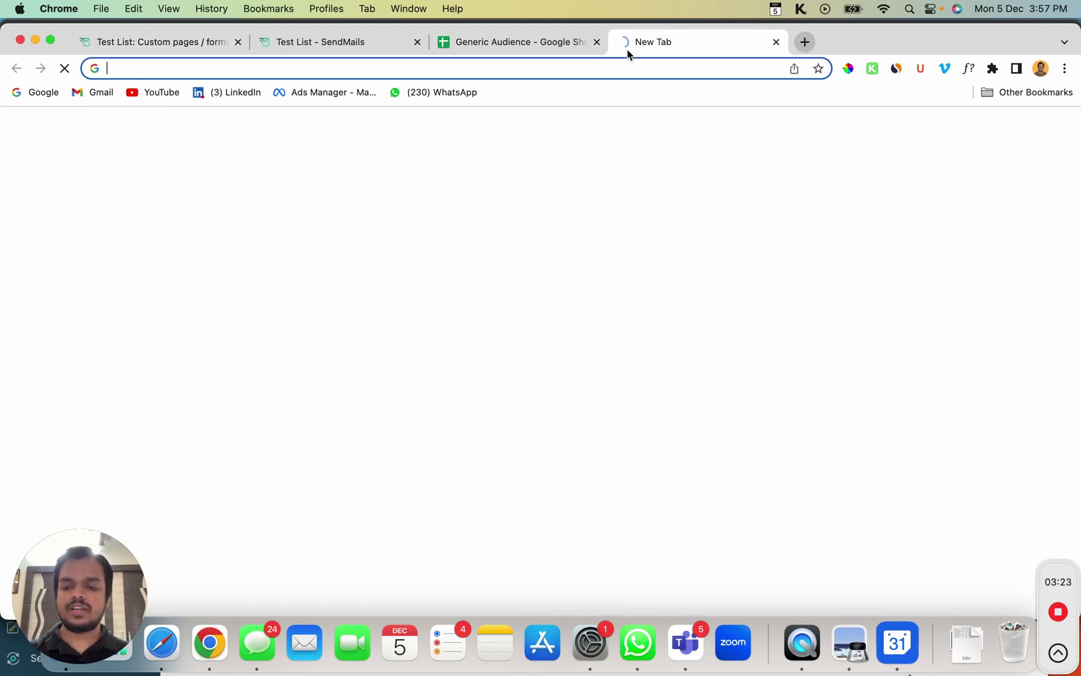
key(super+v)
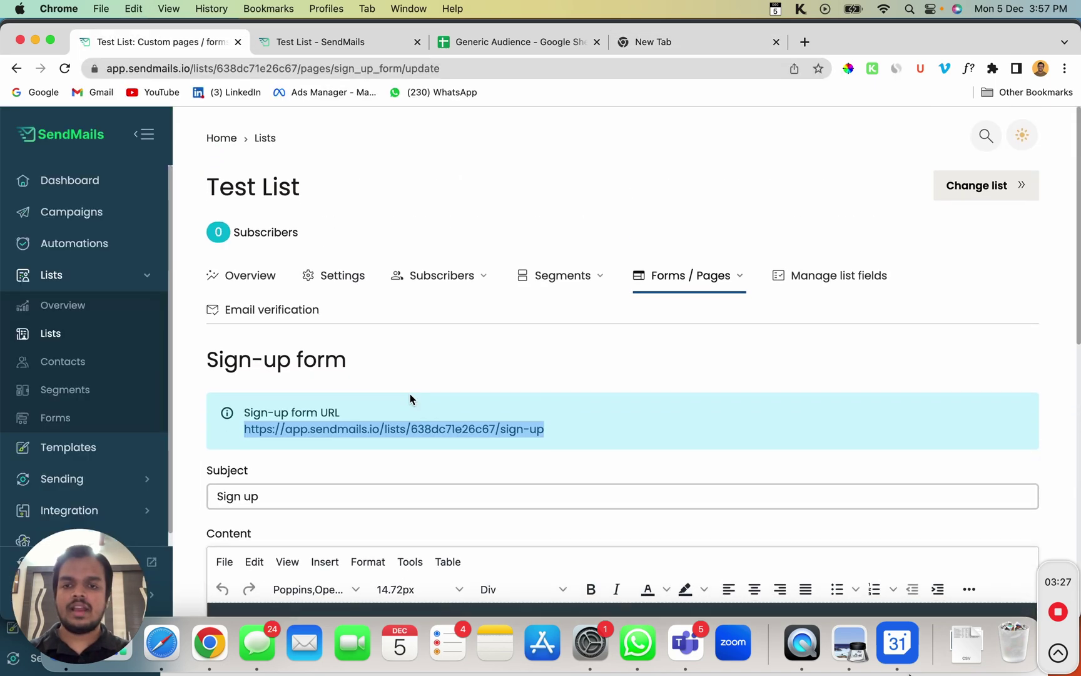
click(393, 428)
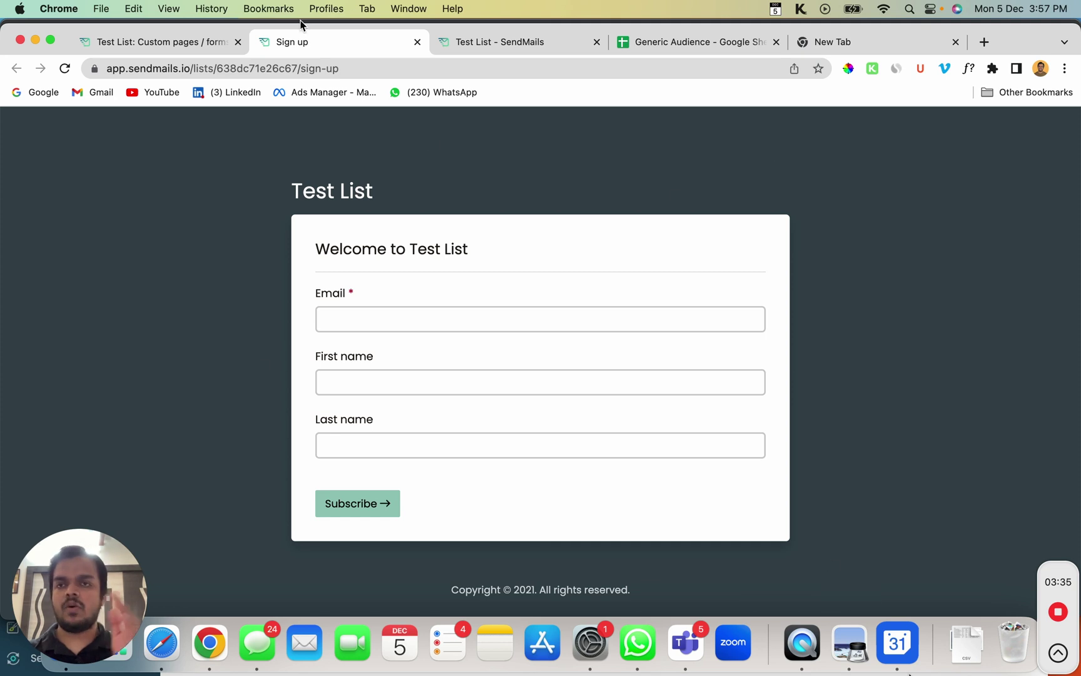
click(172, 42)
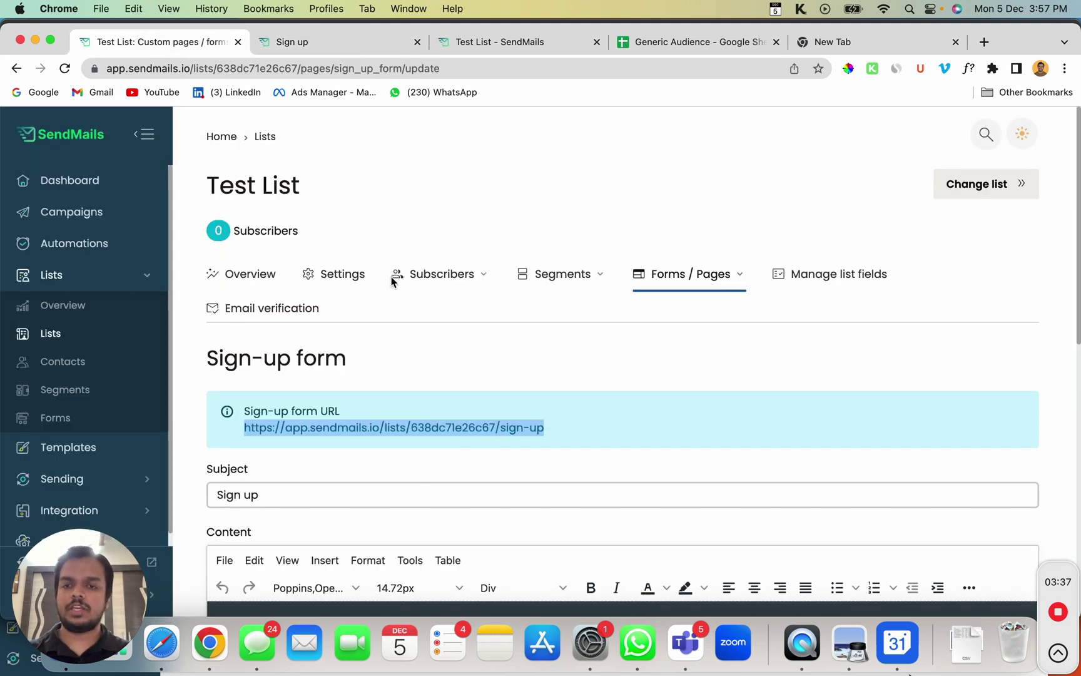
Deselect the sign-up URL and go to the Test List's field management page.
click(508, 214)
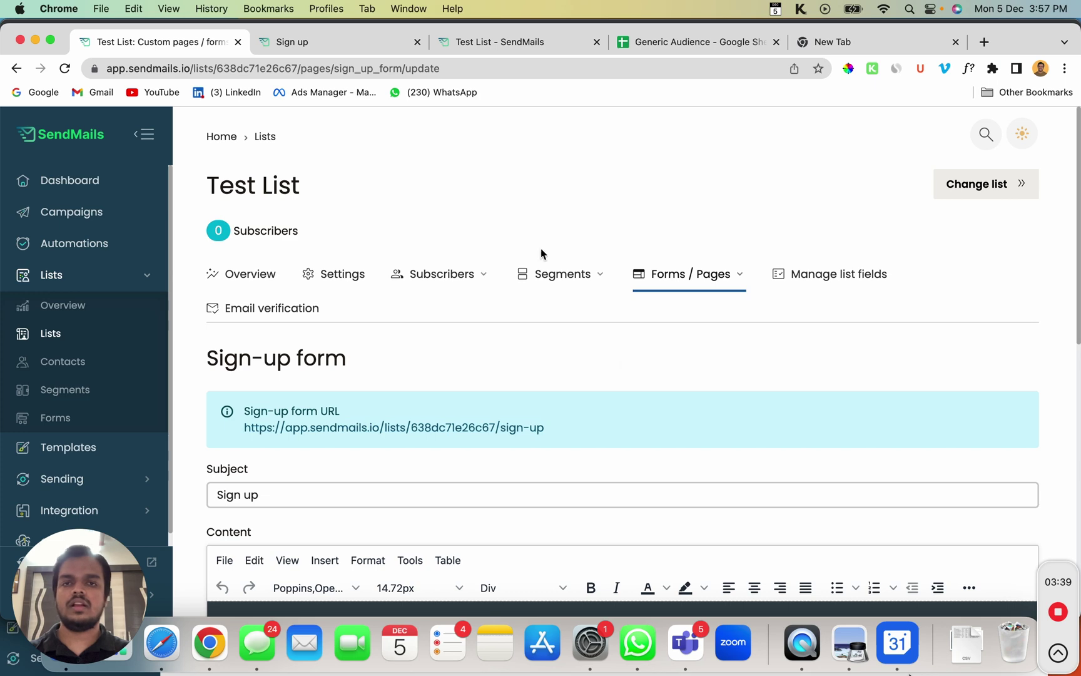
scroll(630, 370, down, 3)
scroll(560, 263, up, 3)
click(842, 285)
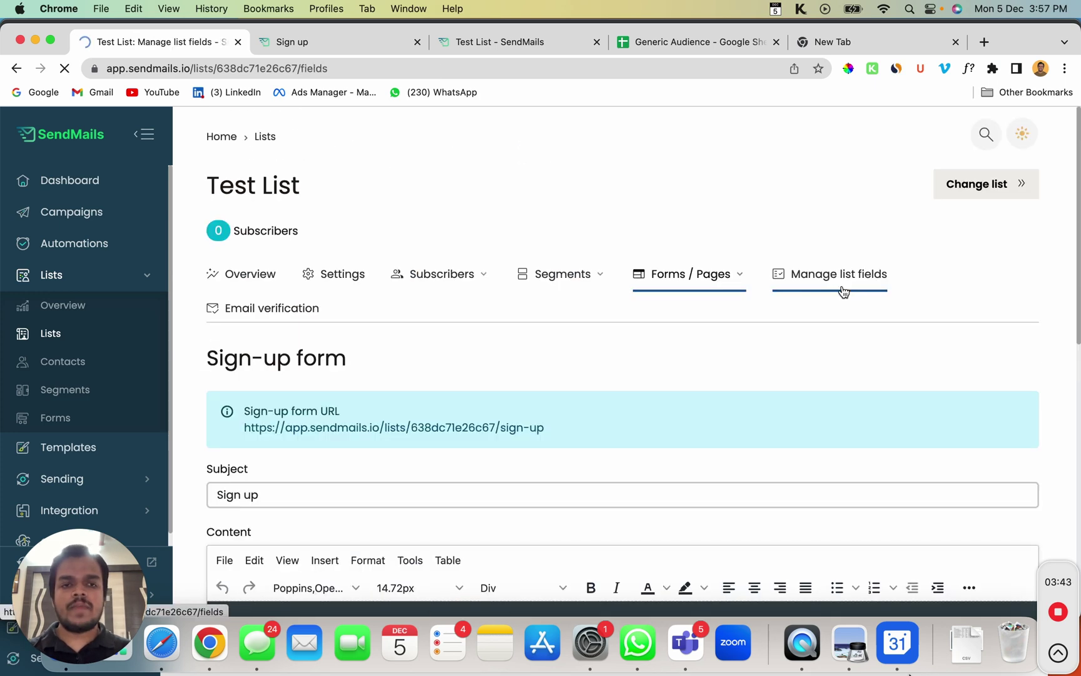
scroll(639, 377, down, 2)
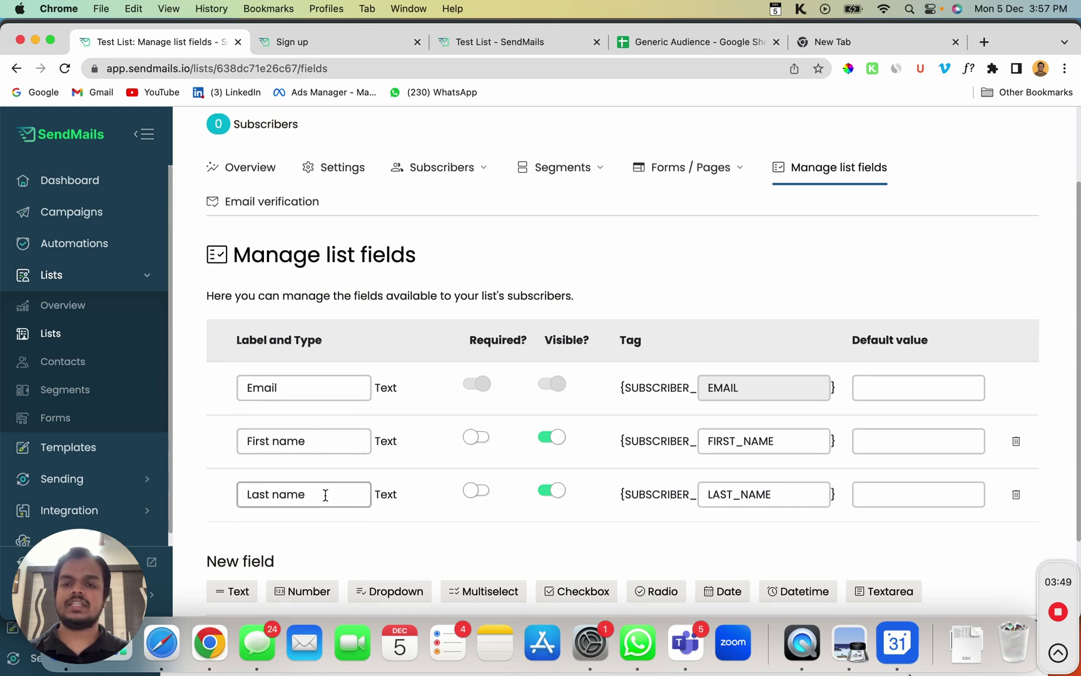
scroll(325, 495, down, 2)
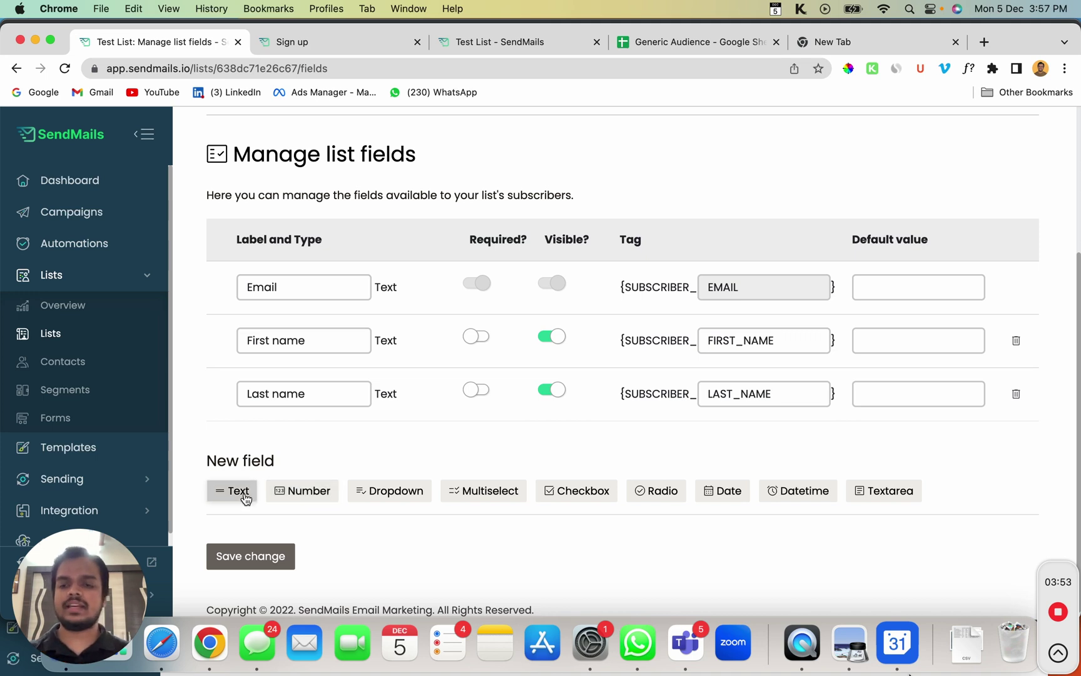
Add a Number field named Age with tag AGE.
click(313, 493)
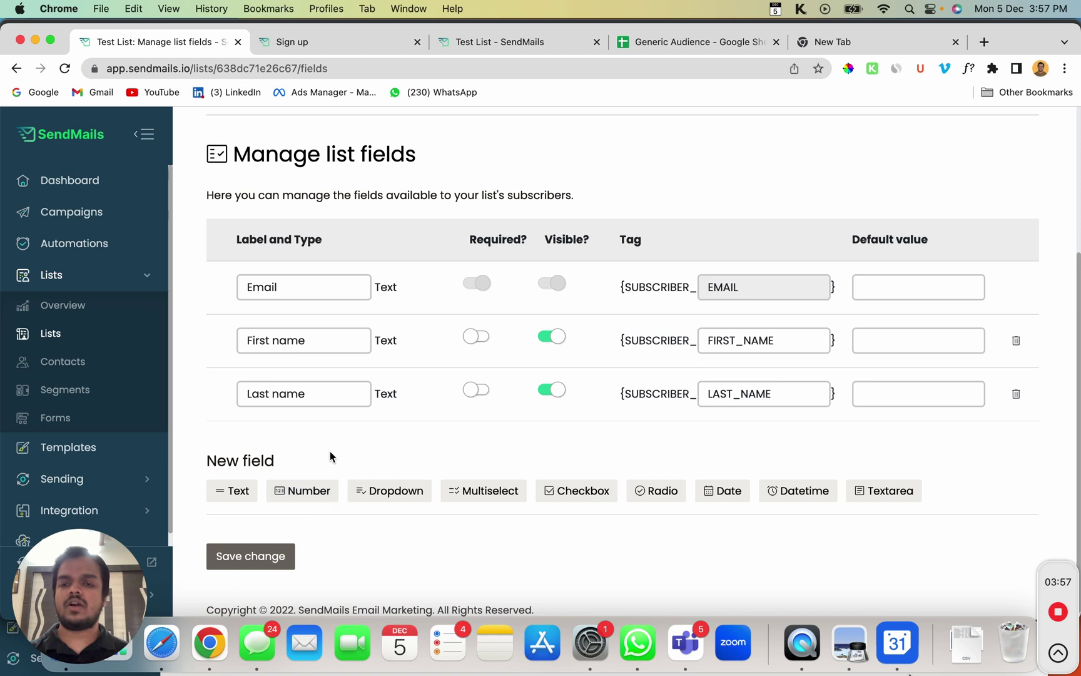
click(319, 446)
text(Agew)
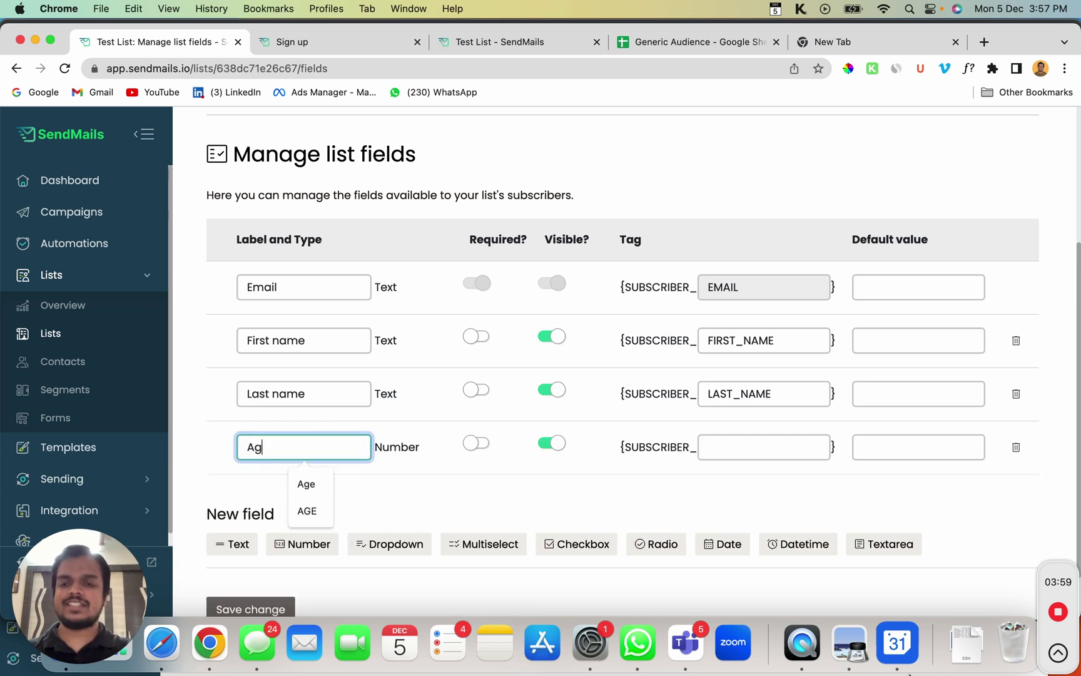
key(BackSpace)
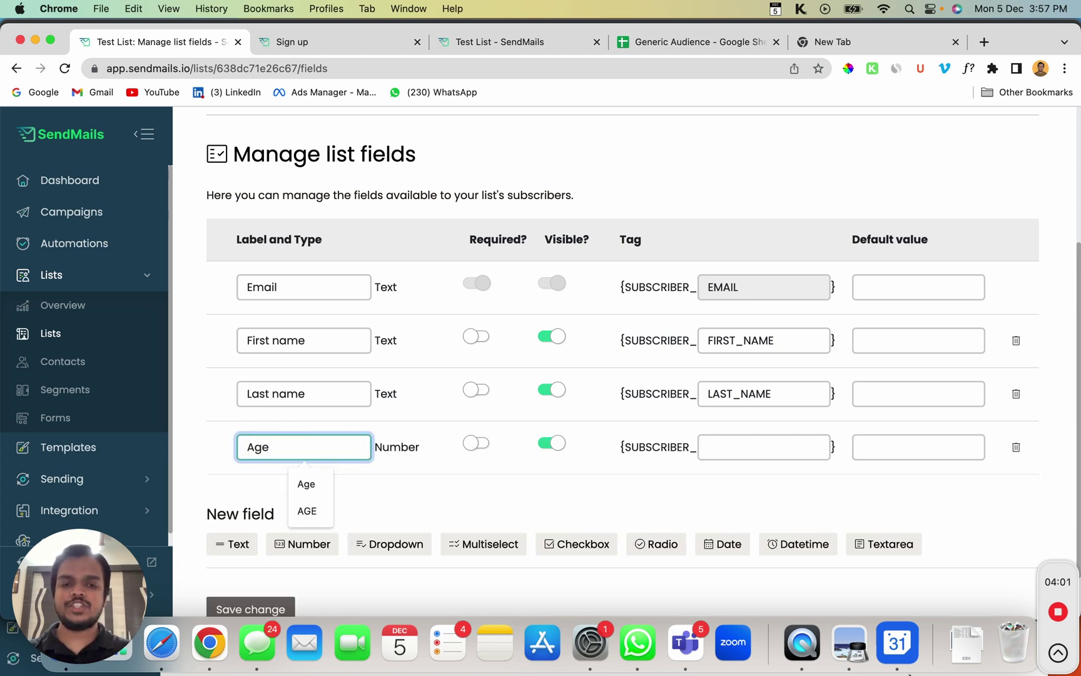
click(729, 435)
text(AGE)
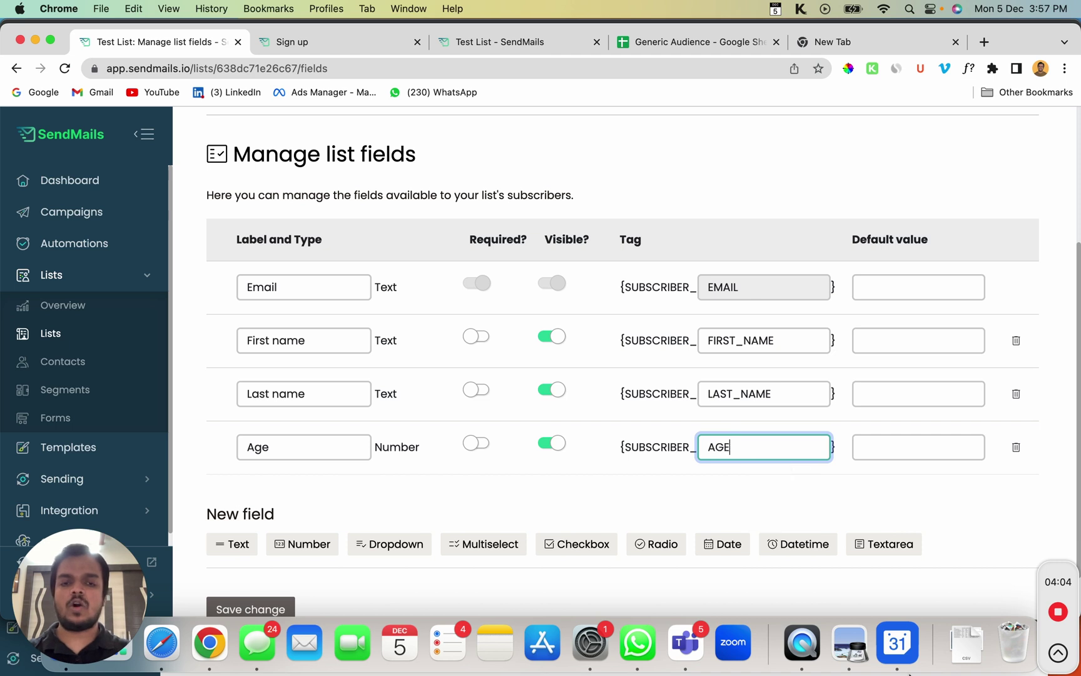
scroll(717, 442, down, 2)
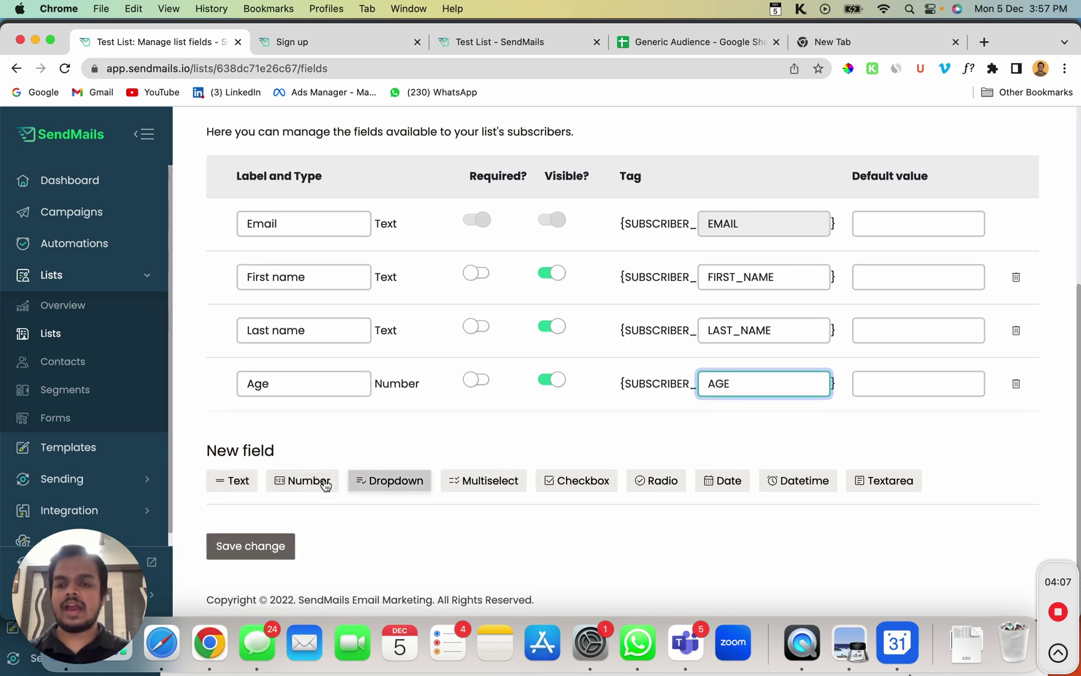
Add a Text field named Gender with tag GENDER.
click(233, 481)
text(G)
text(en)
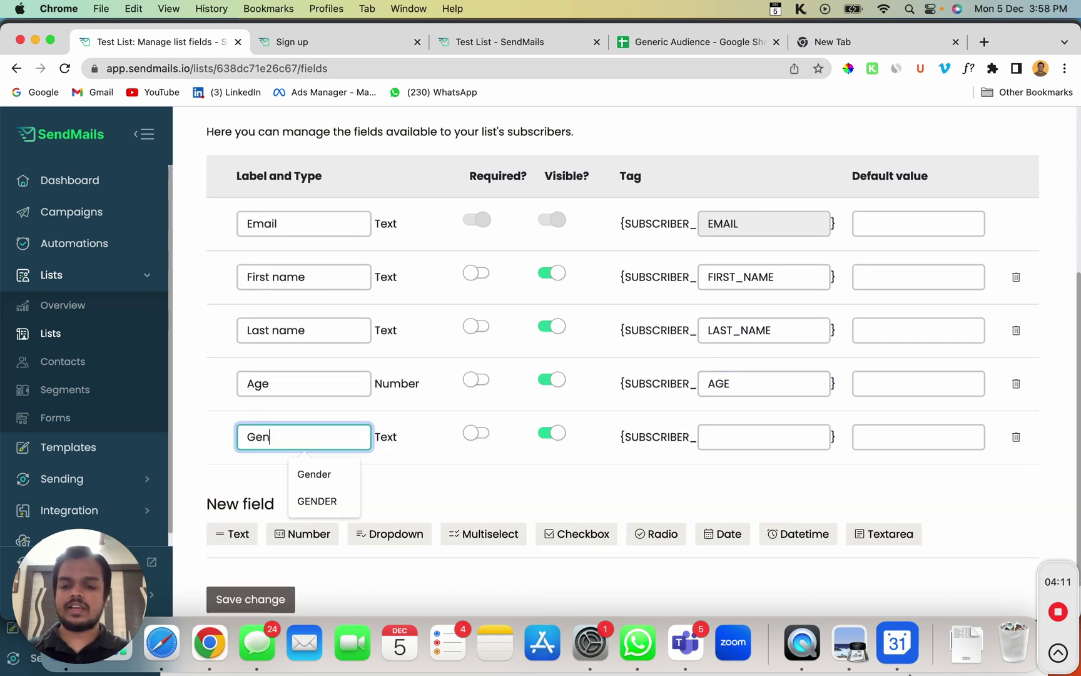
text(der)
click(763, 436)
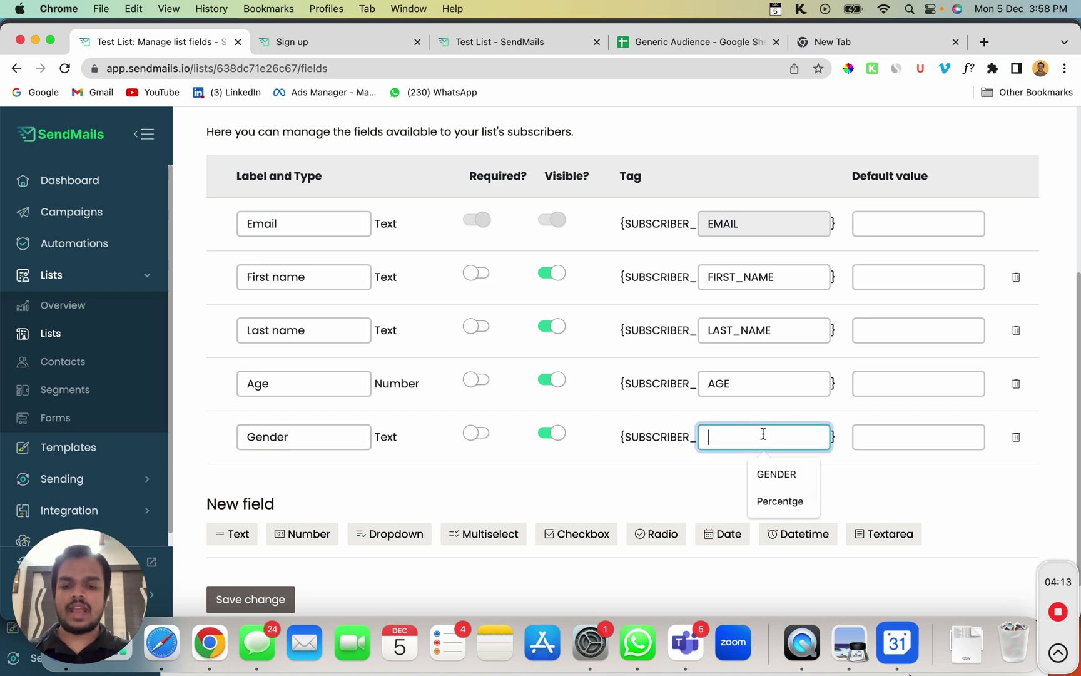
text(GENDER)
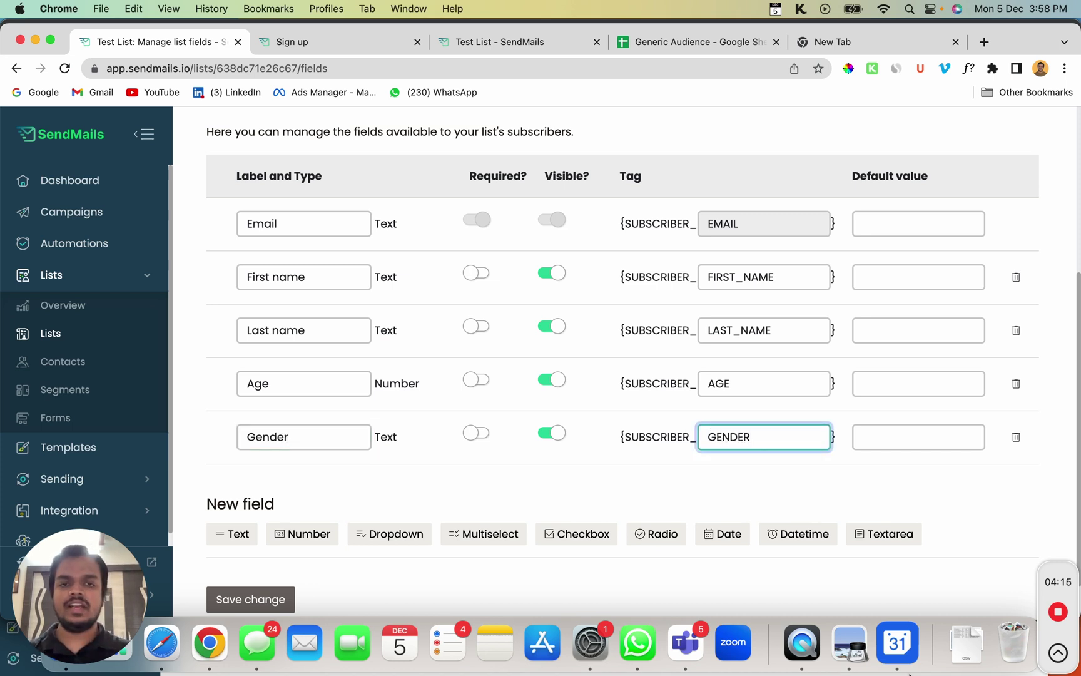
double_click(730, 440)
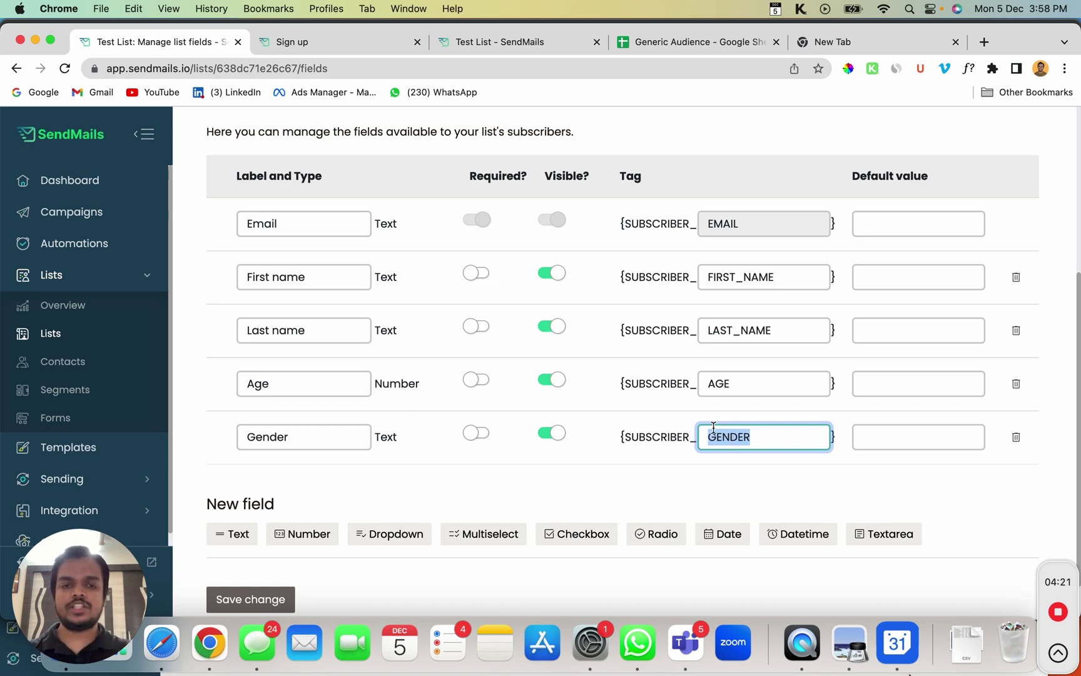
double_click(719, 385)
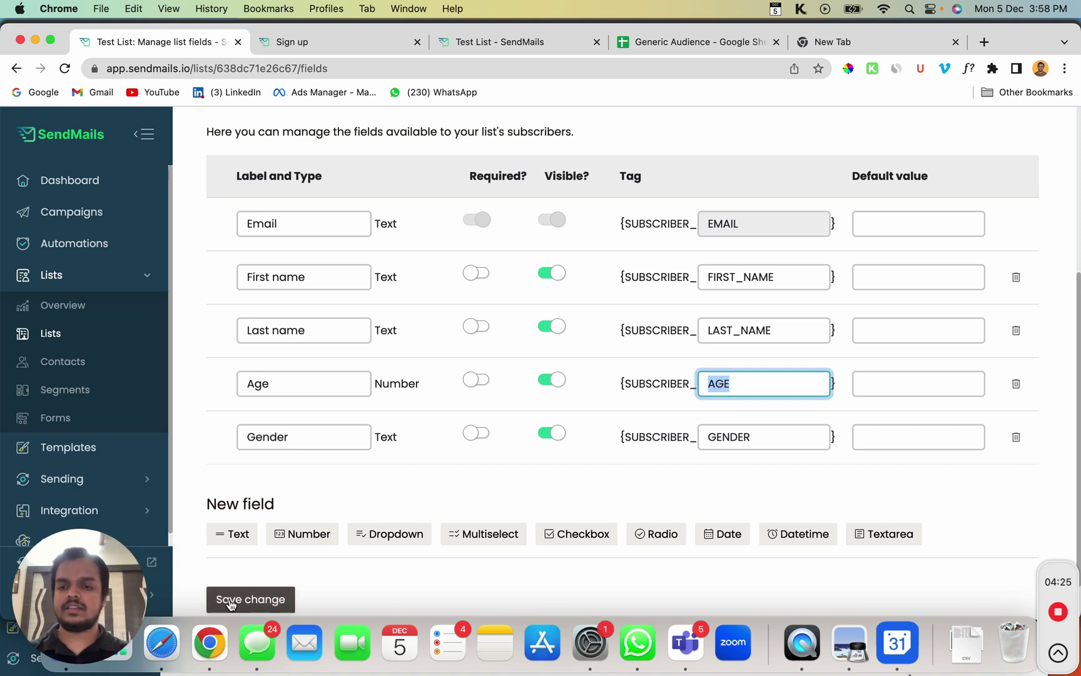
Add a Text field named Country with tag COUNTRY.
click(235, 535)
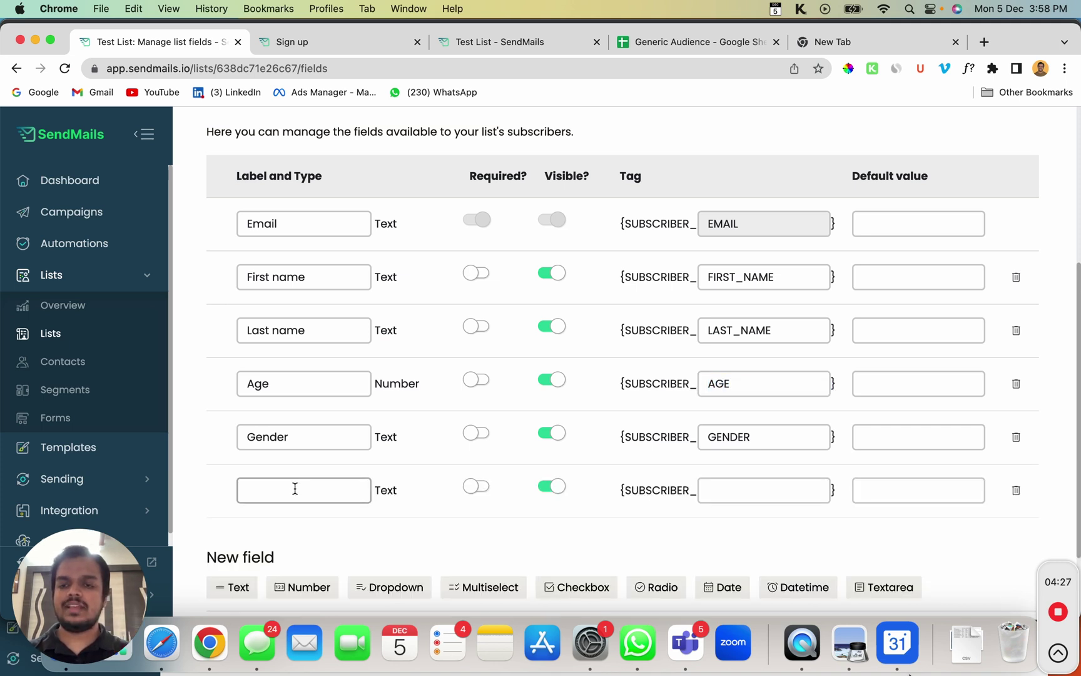
click(294, 488)
text(Country)
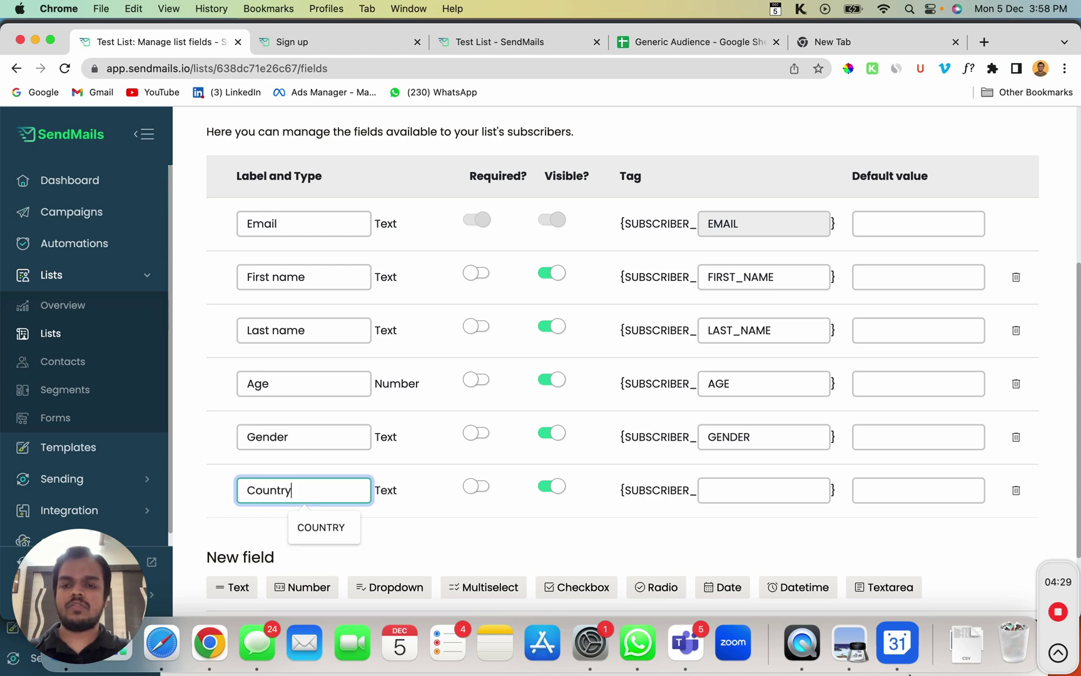
click(712, 500)
text(COU)
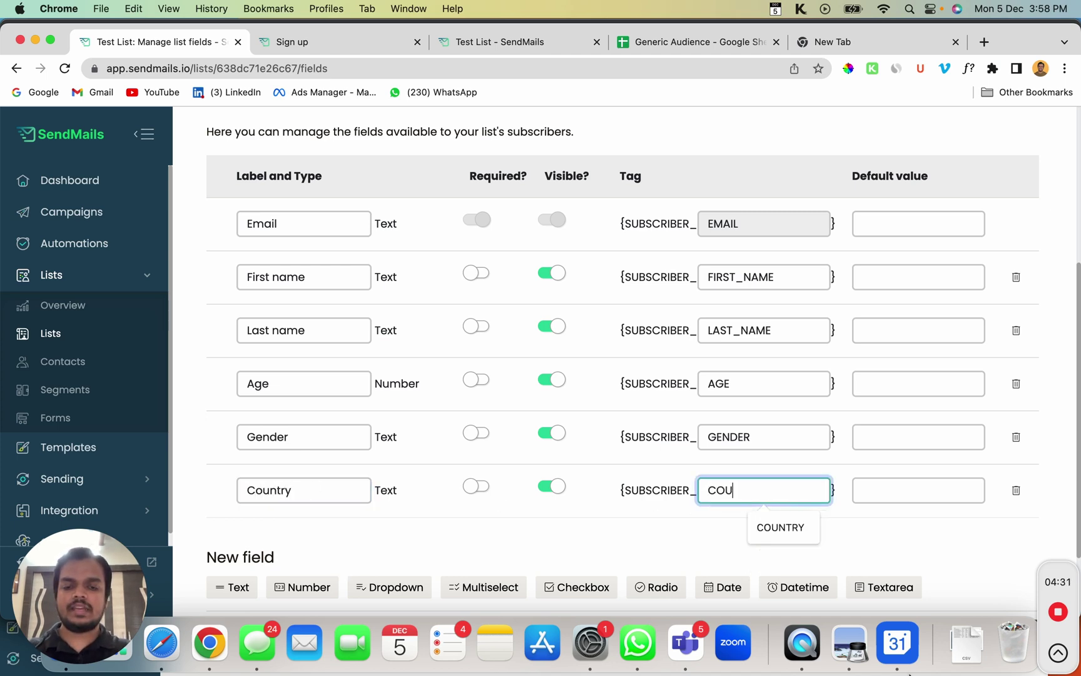
text(NTRY)
scroll(422, 482, down, 3)
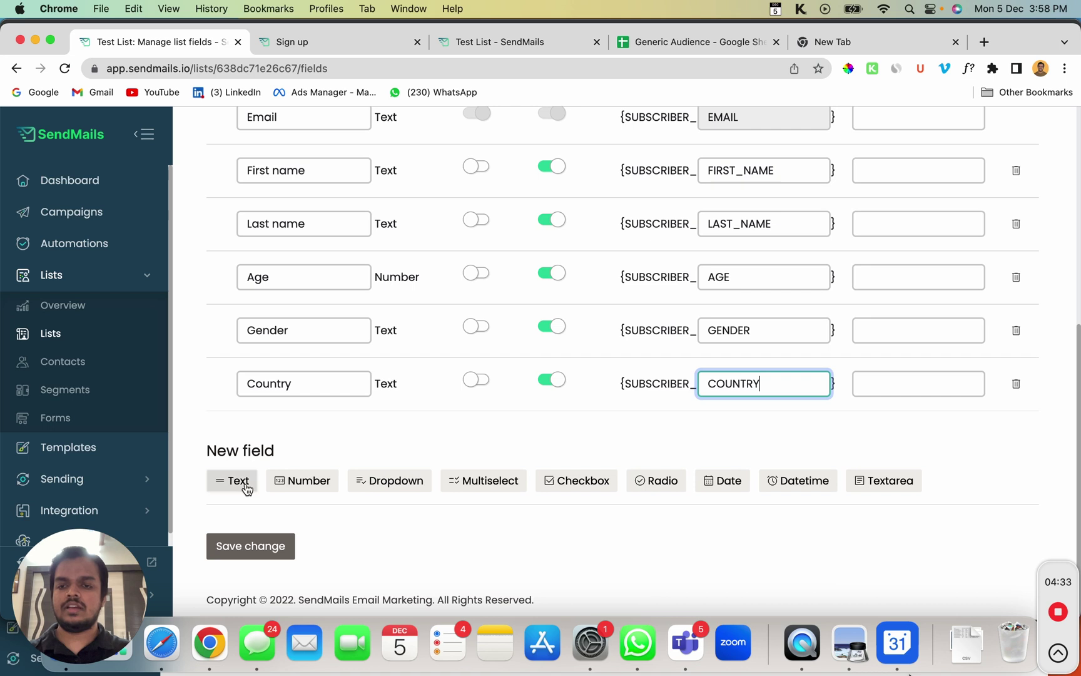
Add a Text field named Industry with tag INDUSTRY and save the fields.
click(246, 483)
click(281, 433)
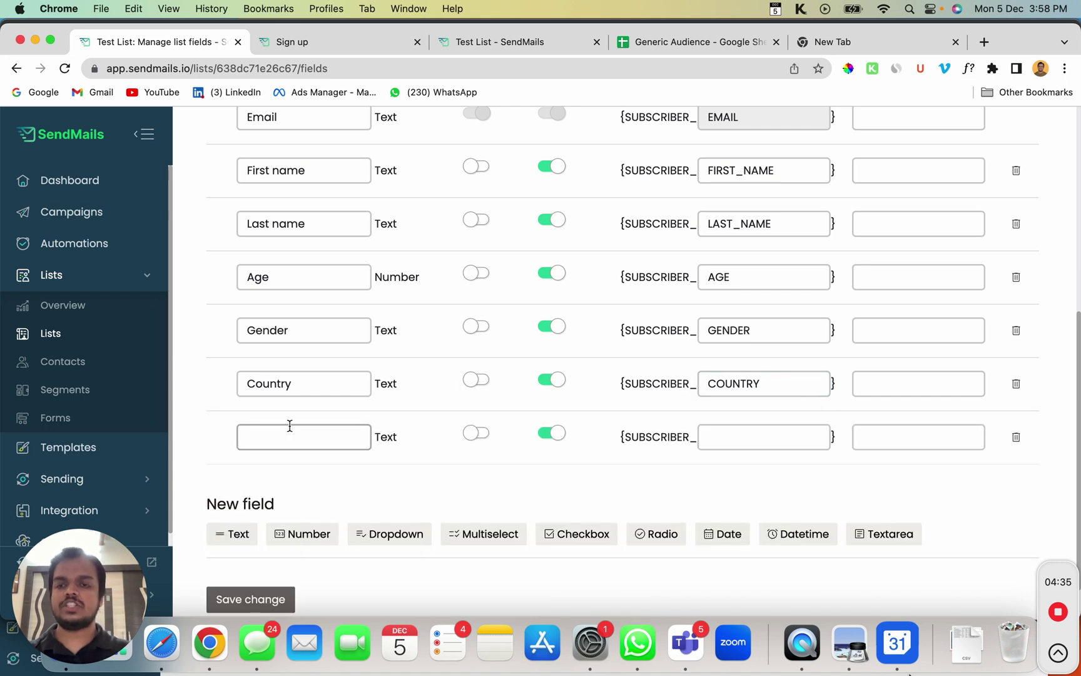
click(280, 437)
text(Industry)
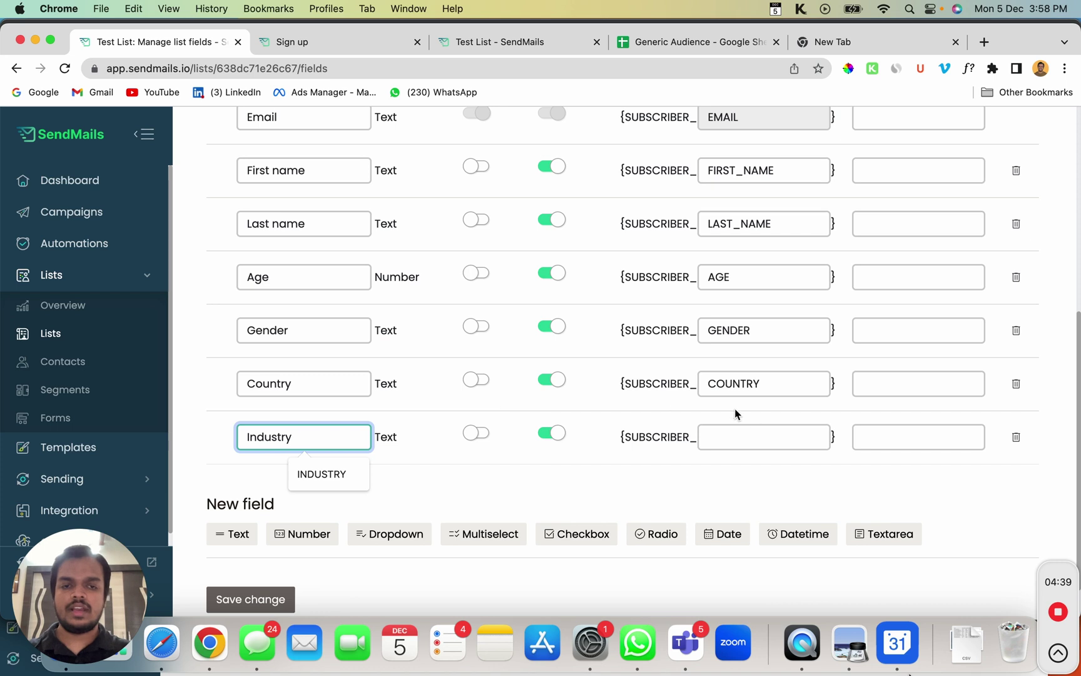
click(760, 438)
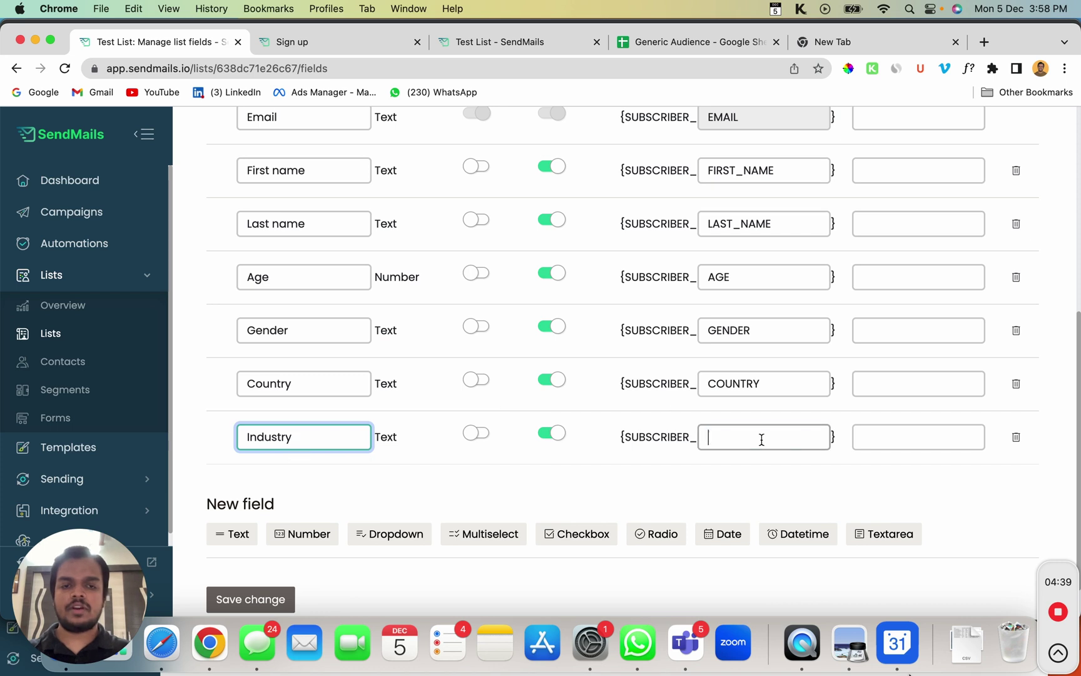
text(InD)
key(BackSpace)
key(BackSpace)
text(ND)
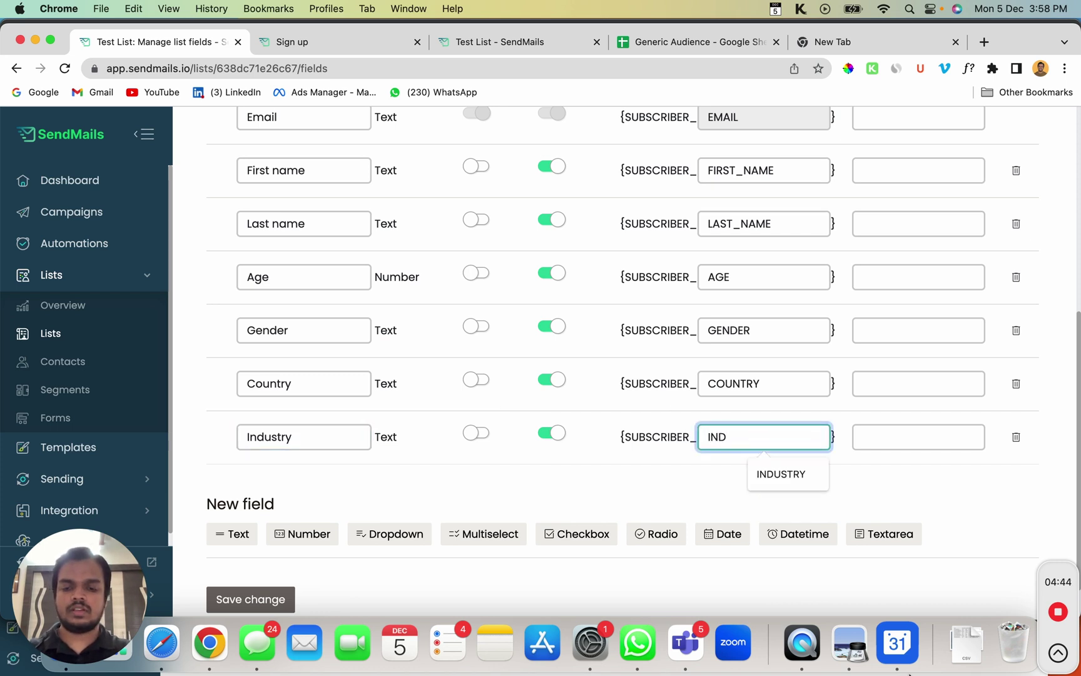
text(USTRY)
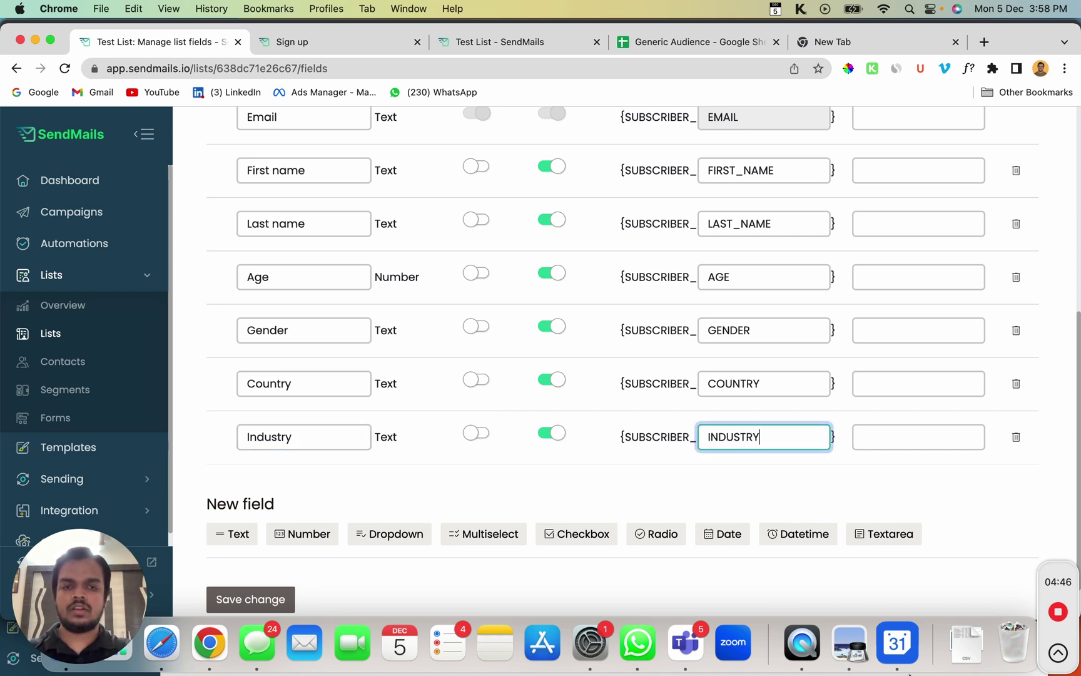
click(263, 599)
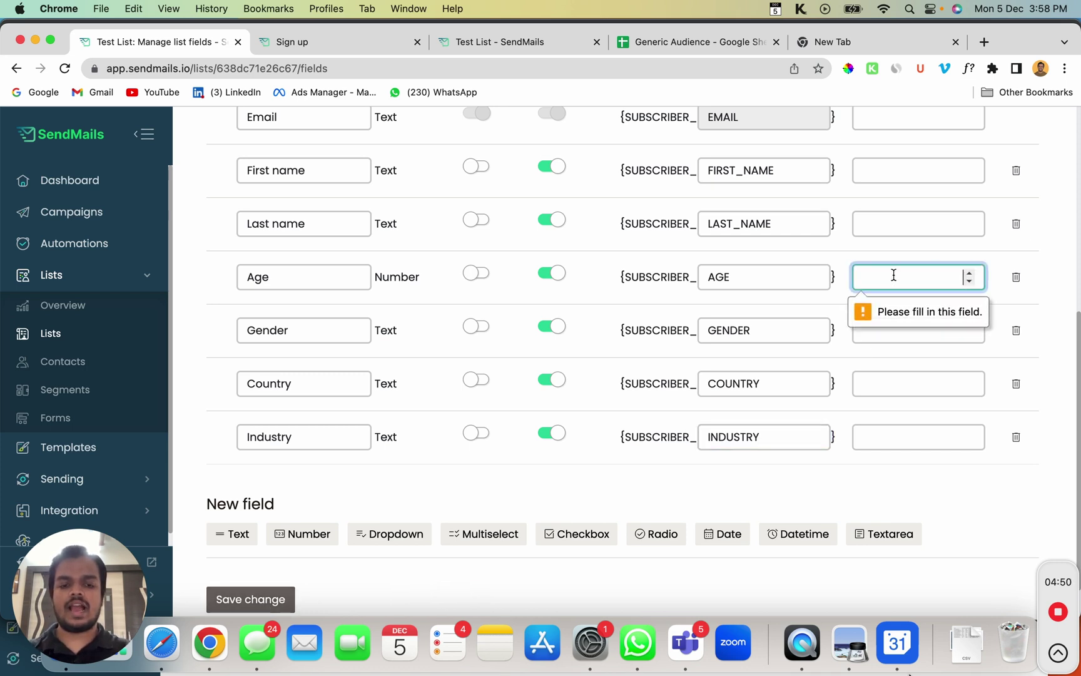
Enter -1 as the Age default value and save, confirming the seven list fields.
text(-1)
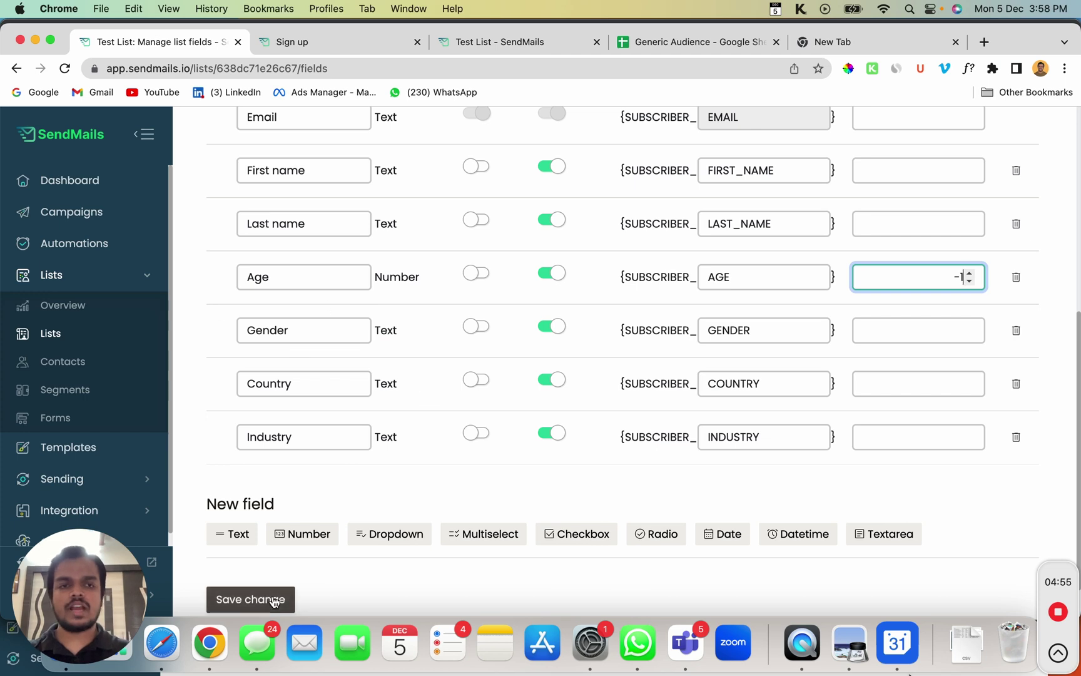
click(273, 601)
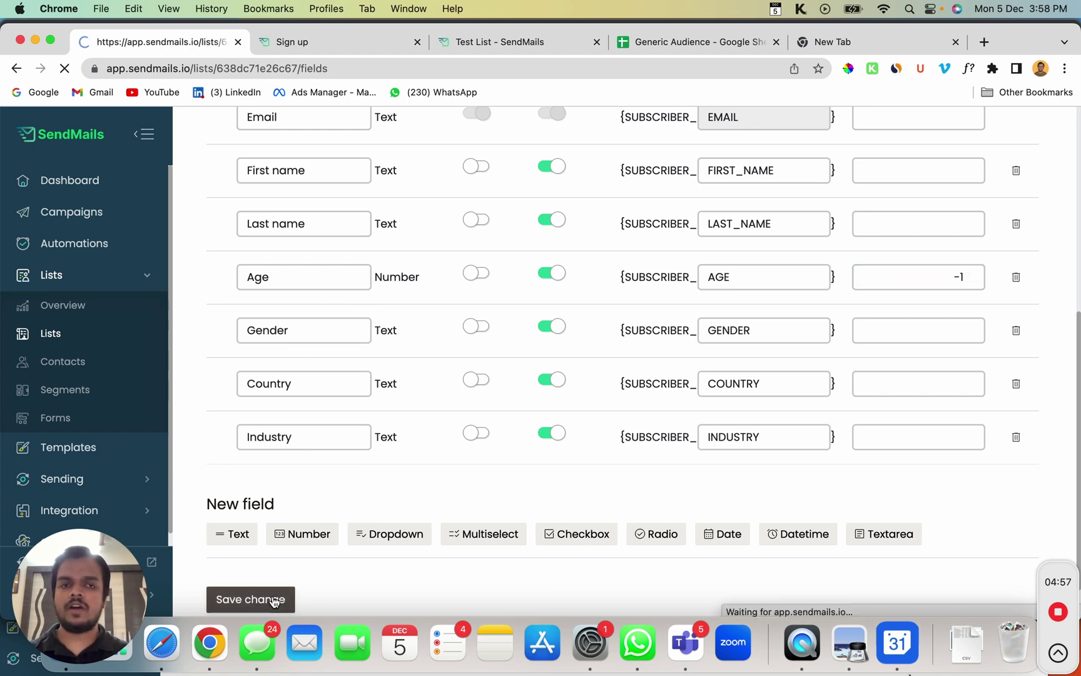
scroll(470, 442, down, 2)
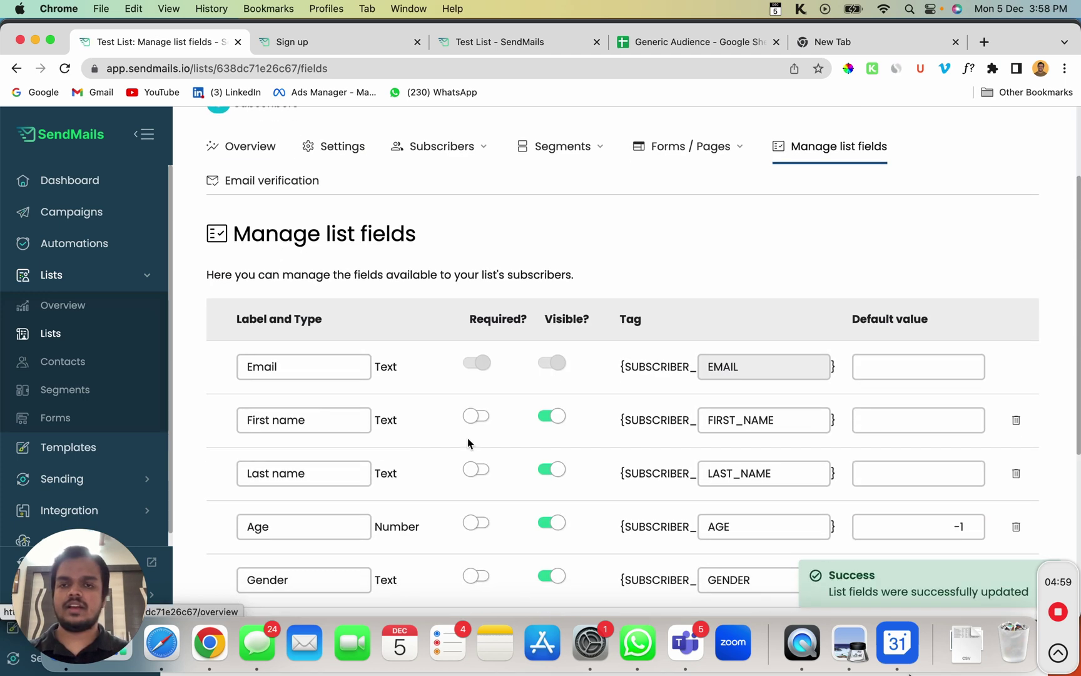
scroll(421, 442, down, 5)
click(279, 218)
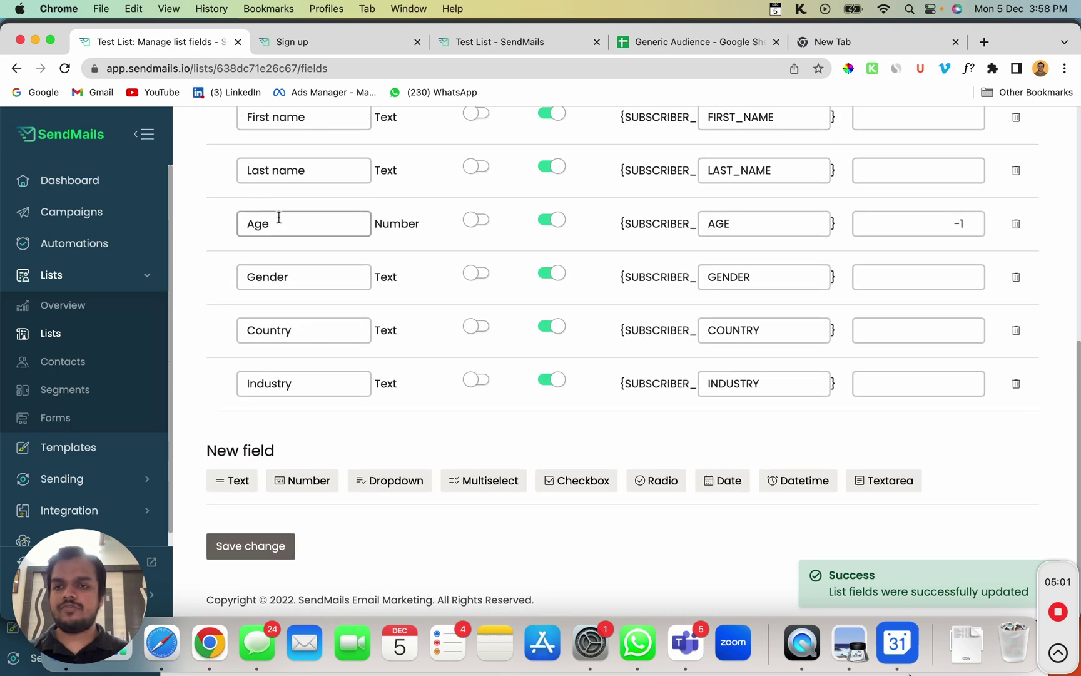
scroll(461, 225, up, 7)
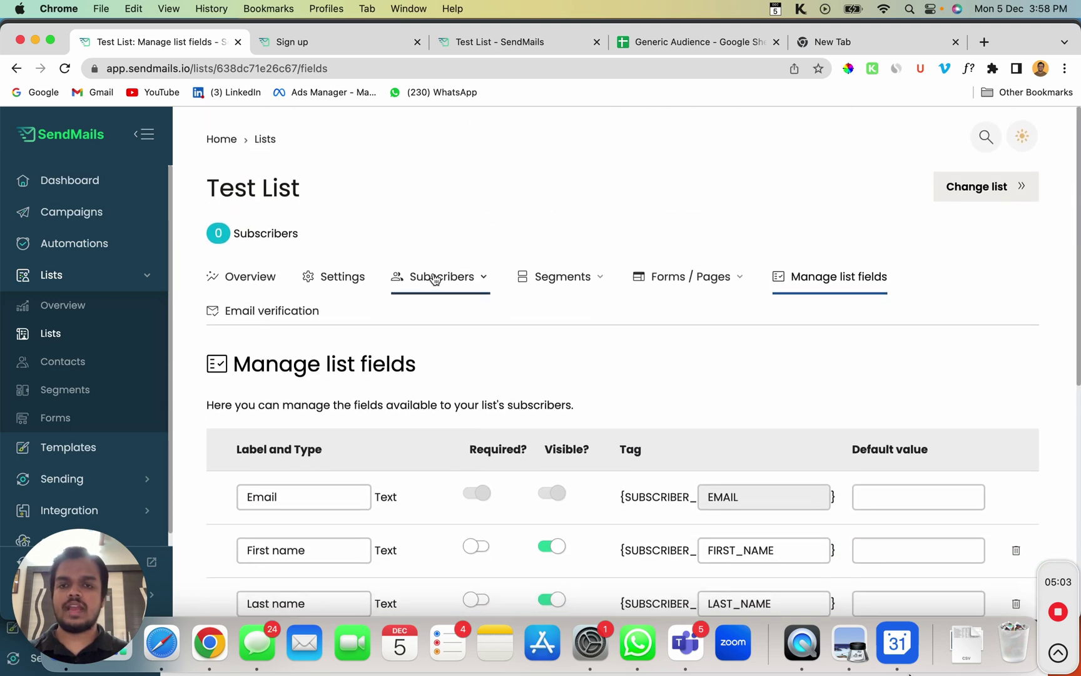
click(461, 270)
Choose Add under Subscribers and scroll through the New subscriber form with Age prefilled -1.
click(459, 347)
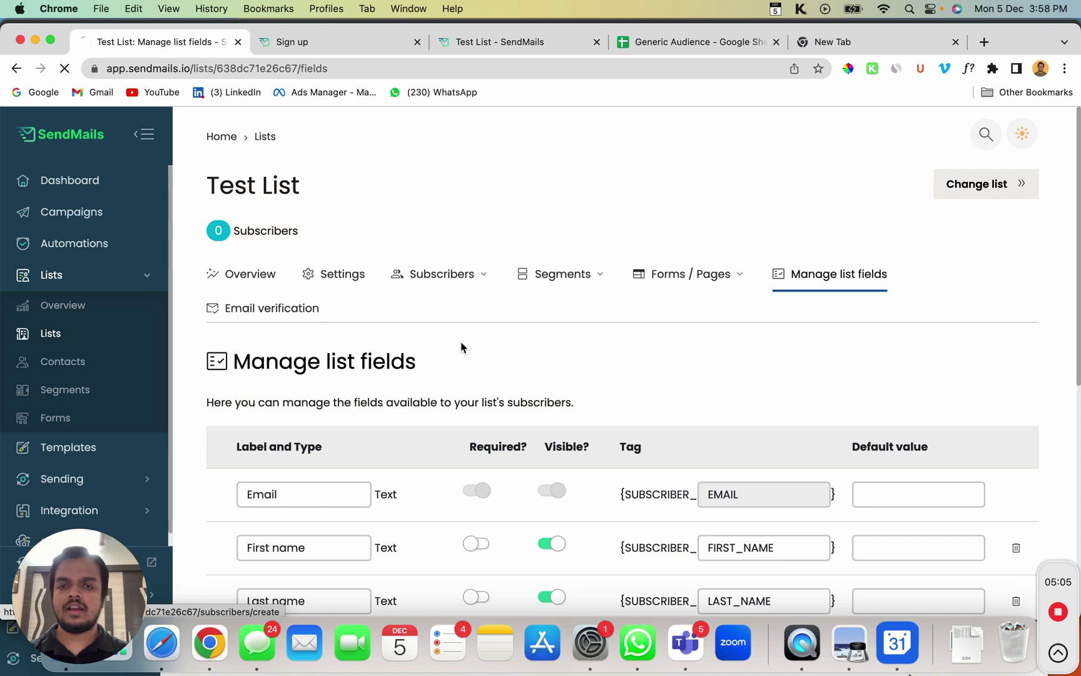
scroll(461, 345, down, 5)
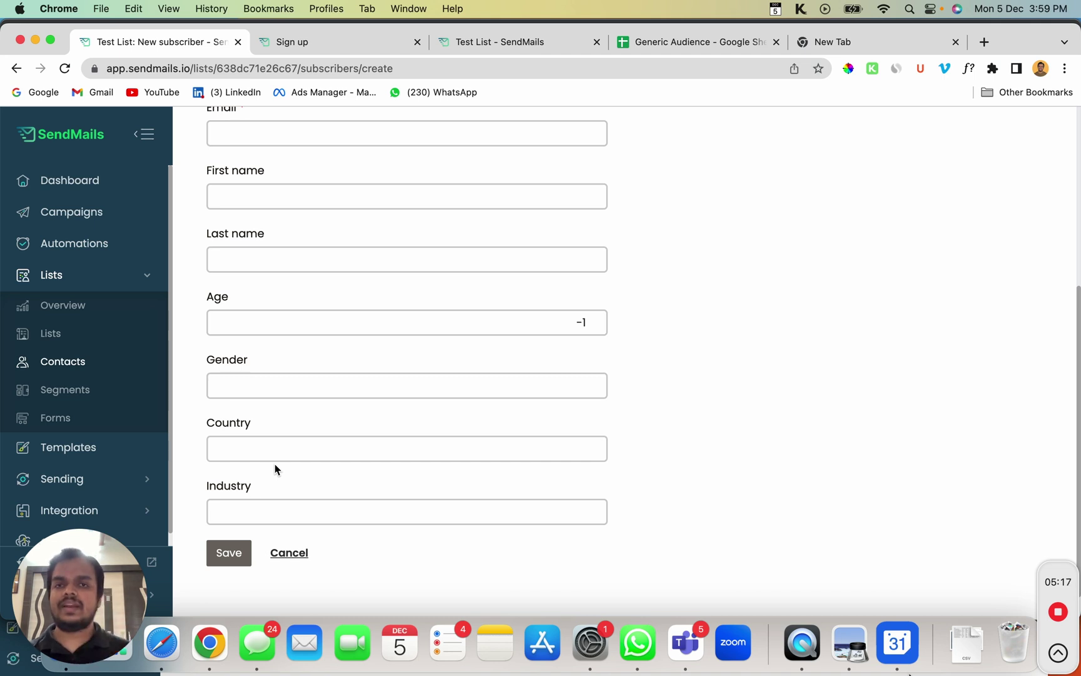
scroll(285, 391, up, 5)
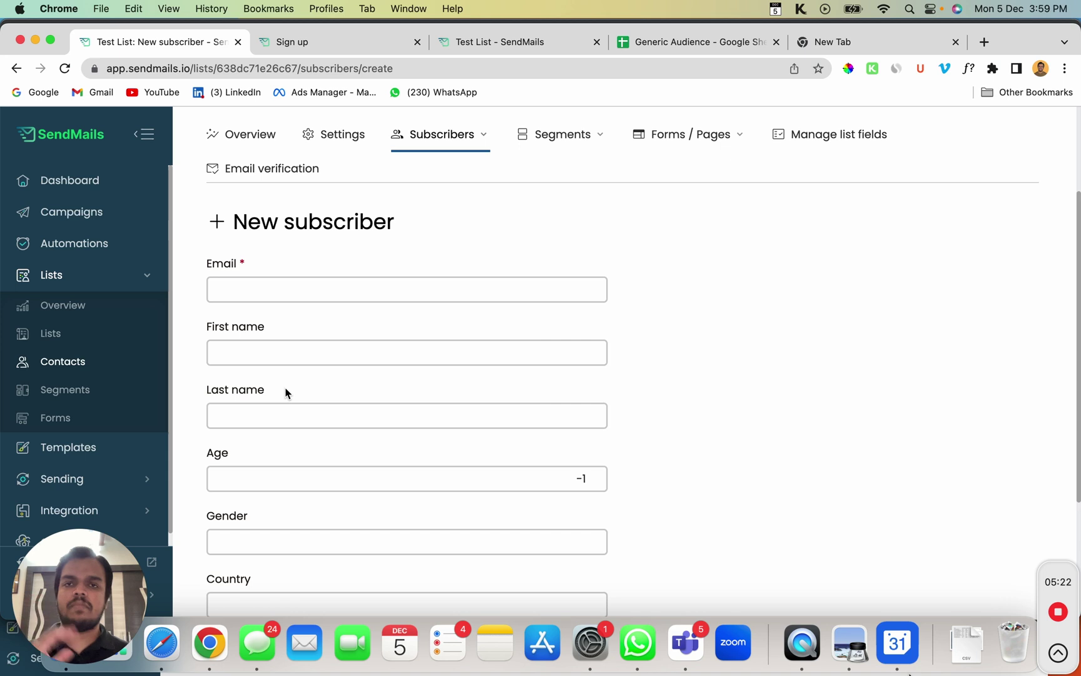
Move the Generic Audience spreadsheet tab beside SendMails and inspect its EMAIL heading in A1.
click(644, 50)
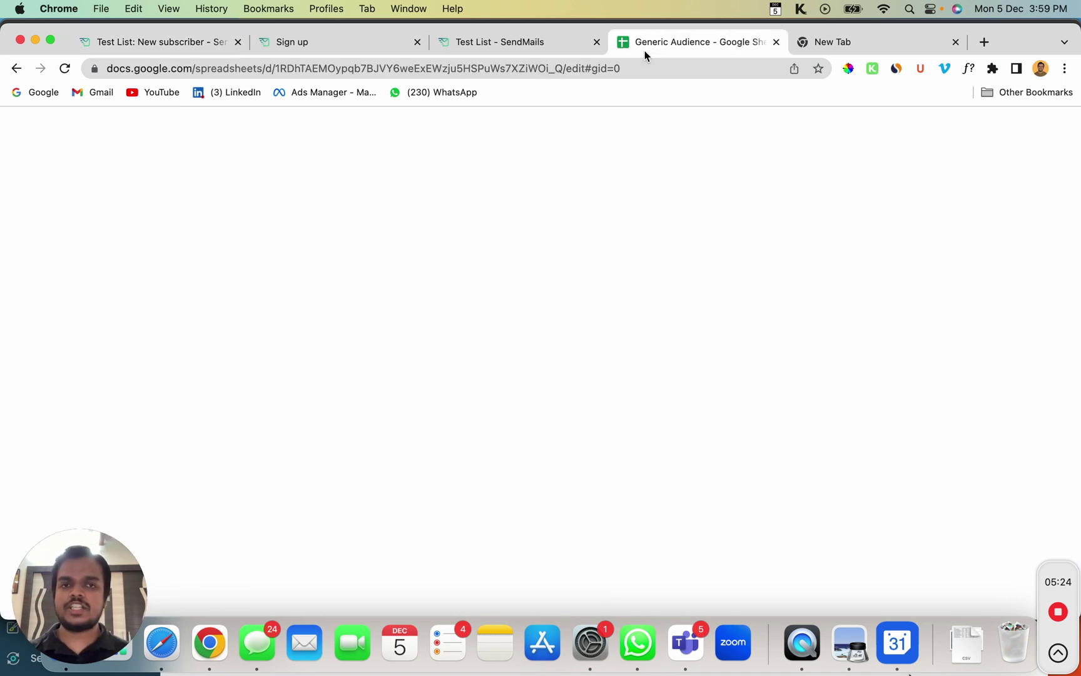
drag(644, 55, 309, 41)
double_click(64, 236)
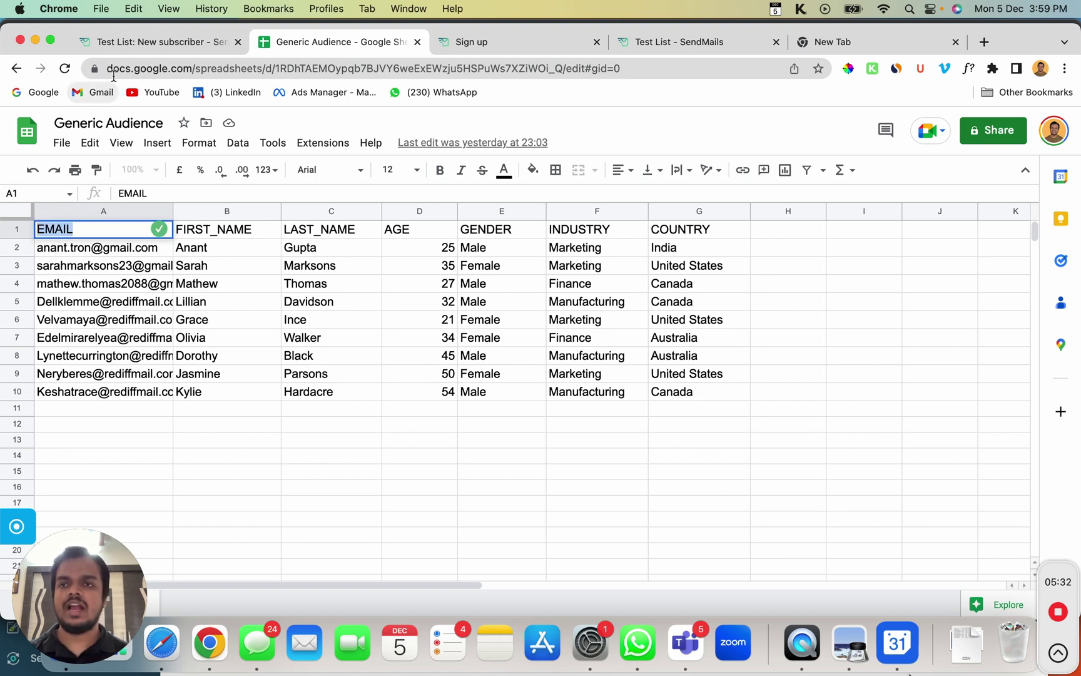
click(149, 41)
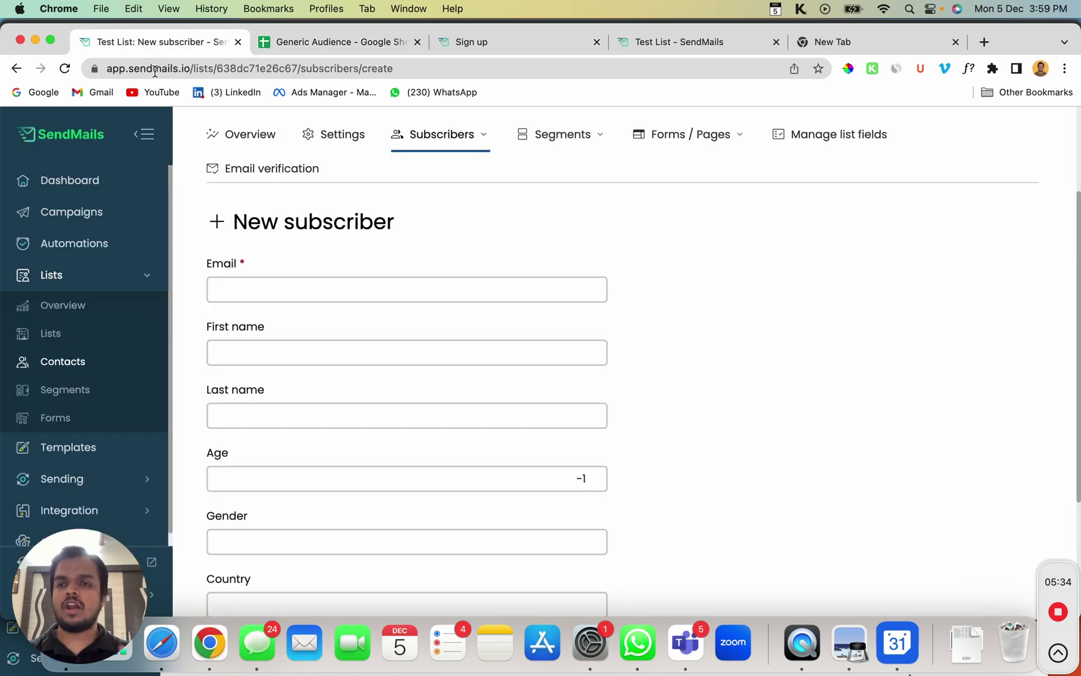
Review Test List's fields, Email through Industry, on the Manage list fields page.
scroll(618, 266, up, 3)
click(804, 262)
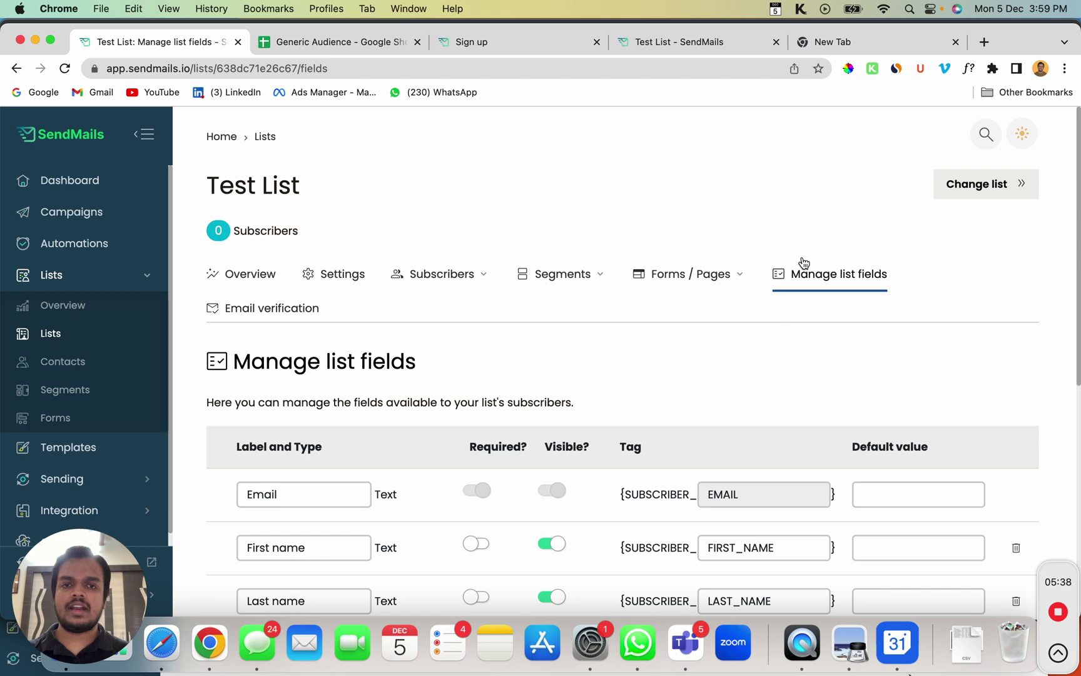
scroll(757, 484, down, 1)
scroll(757, 484, down, 2)
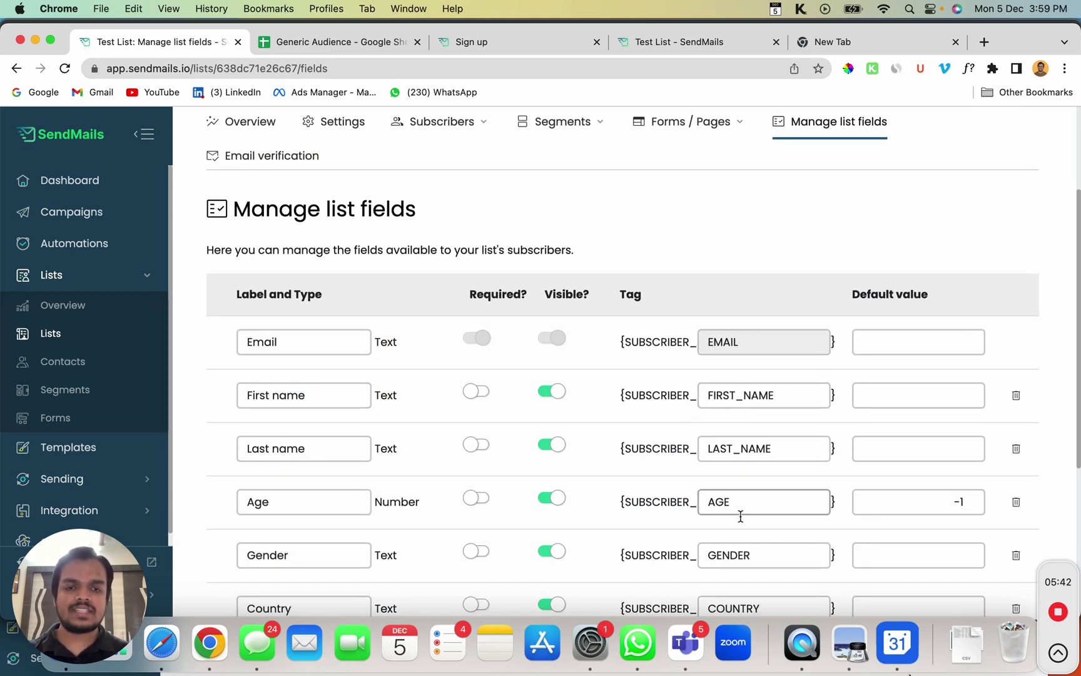
scroll(746, 573, down, 2)
scroll(710, 538, down, 1)
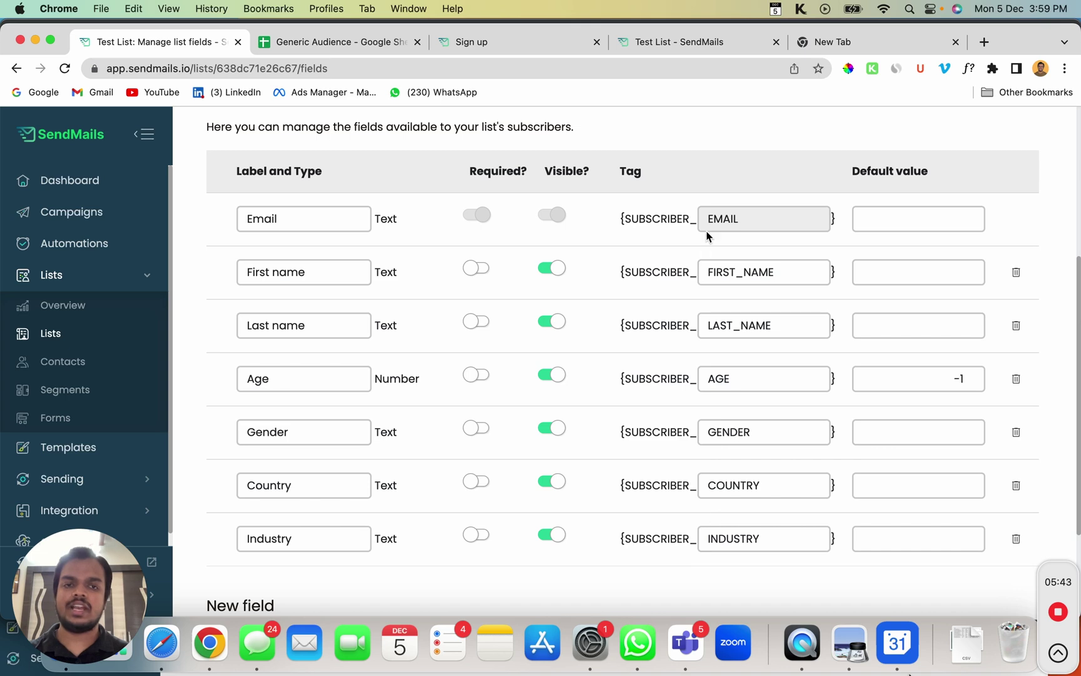
click(338, 40)
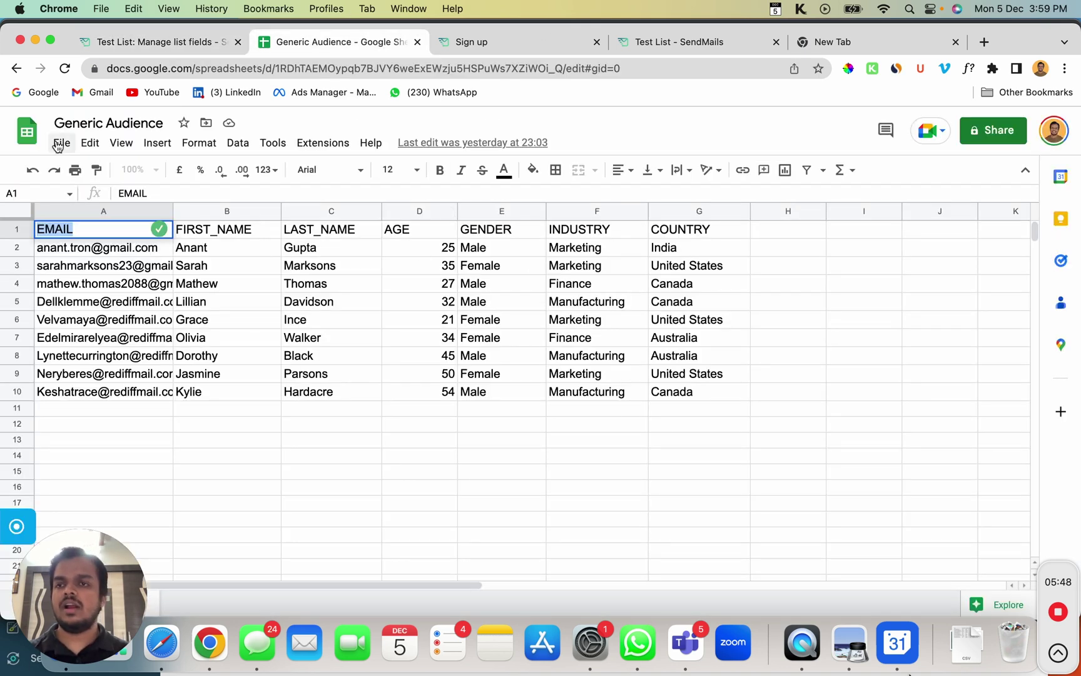
Download the Generic Audience sheet as a CSV file named Test Generic.
click(59, 144)
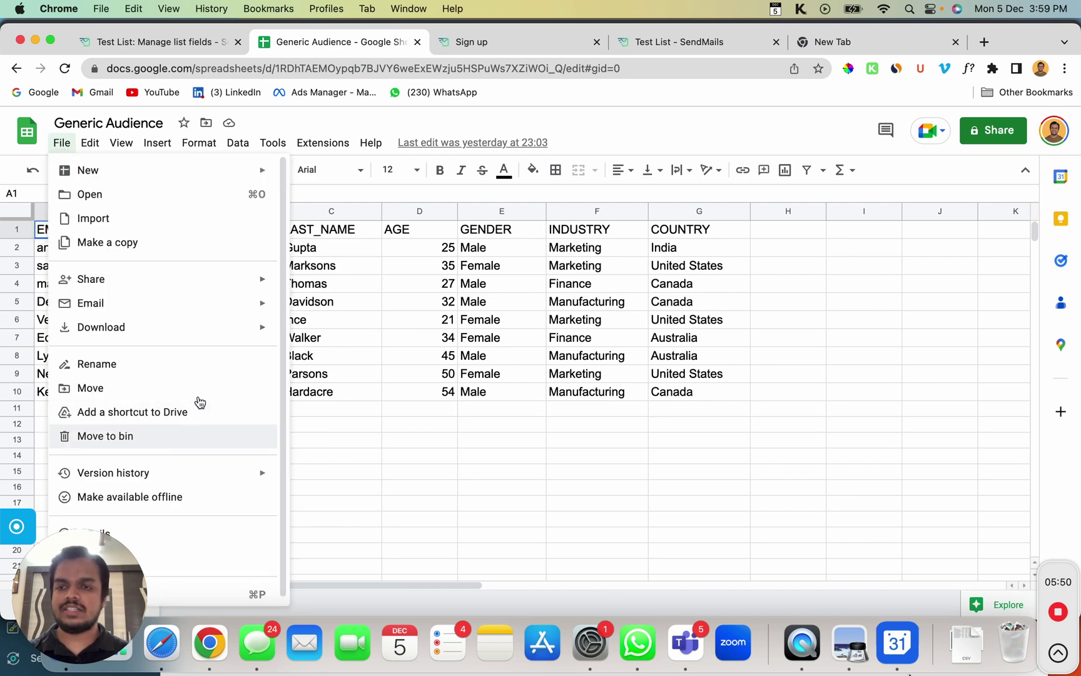
mouse_move(241, 333)
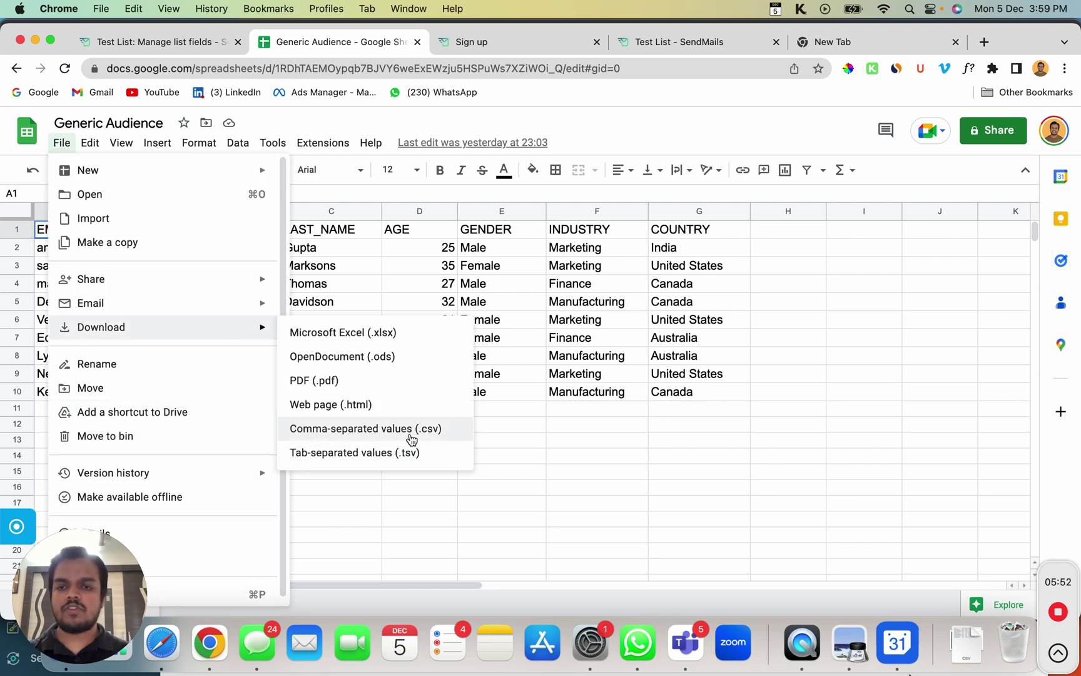
click(410, 437)
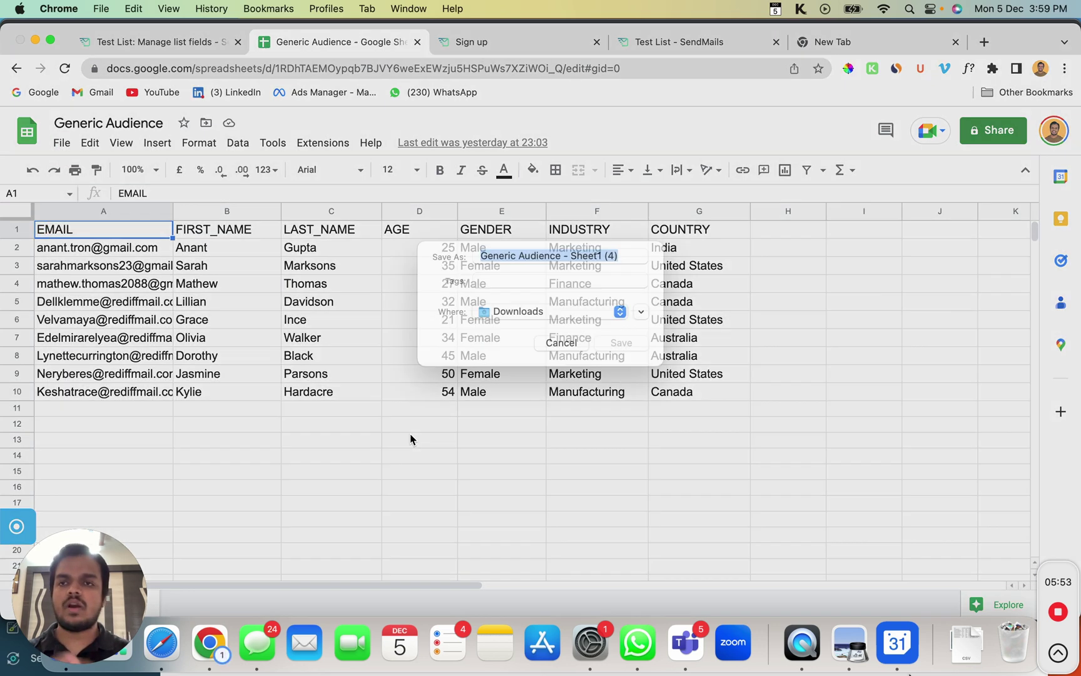
text(Test Generice List)
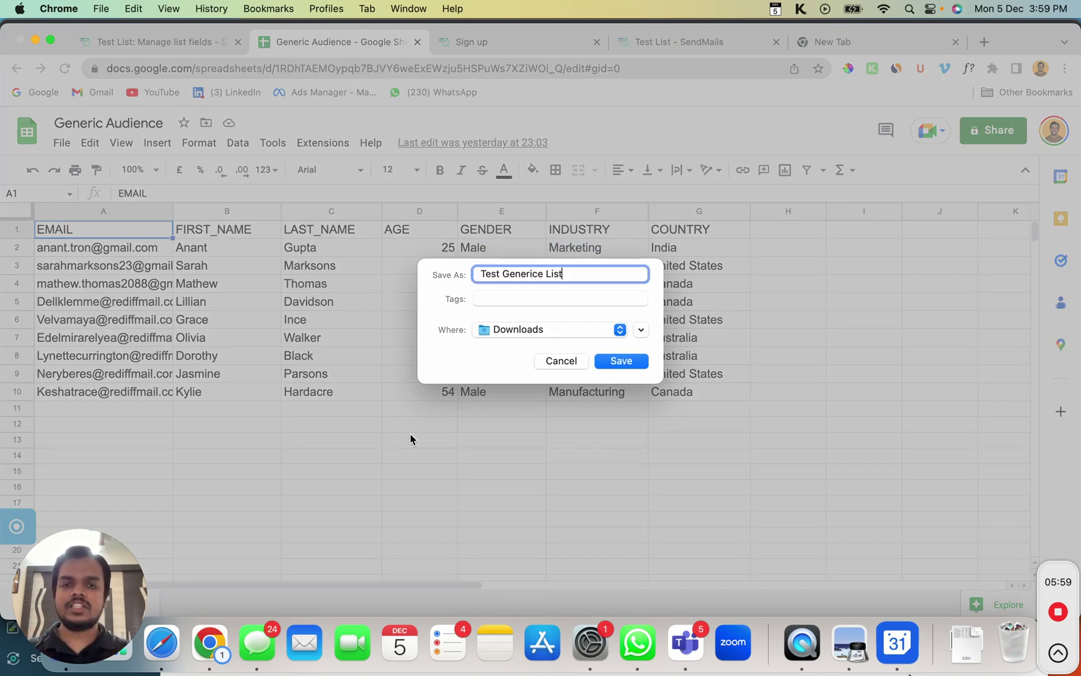
key(Return)
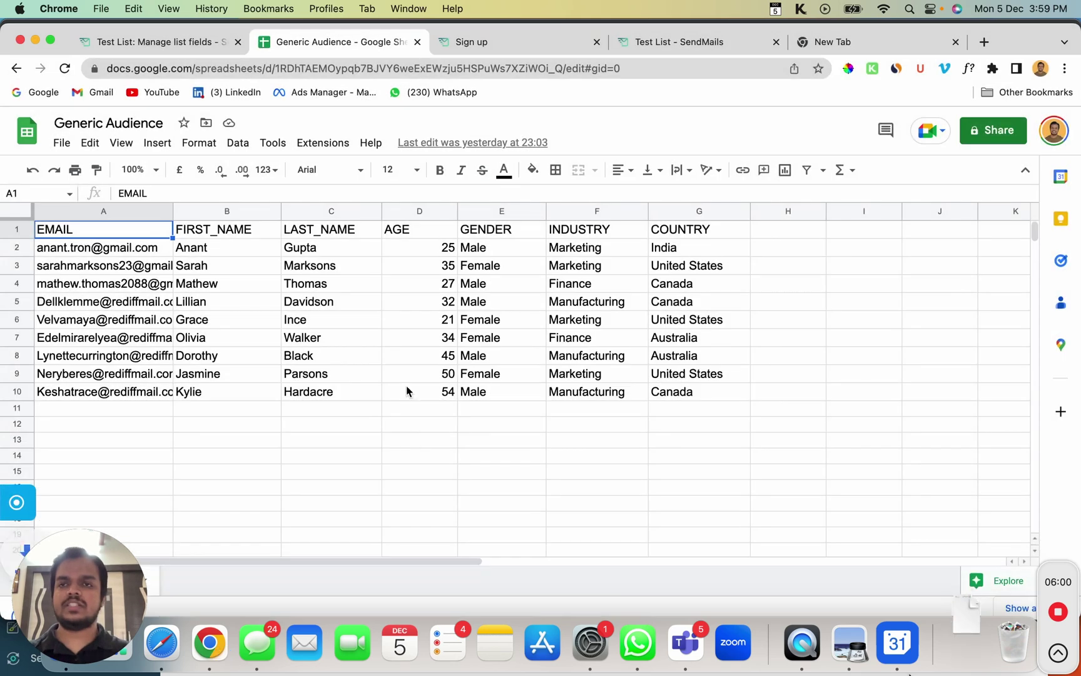
click(151, 40)
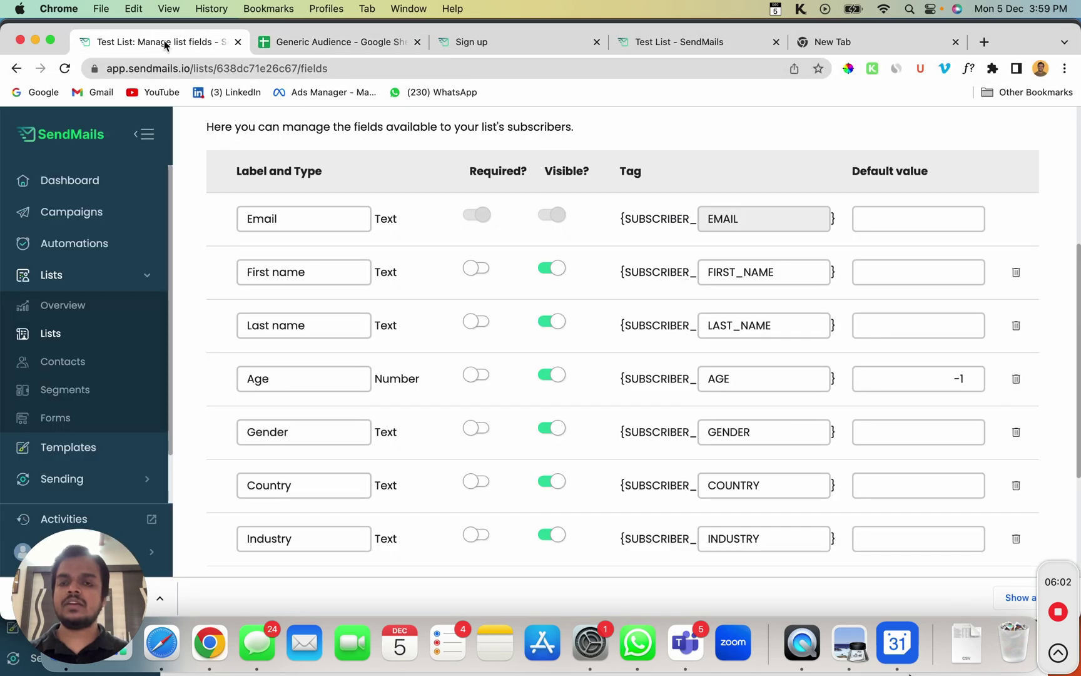
Import Test Generice List.csv into Test List as subscribers.
scroll(376, 251, up, 5)
click(476, 273)
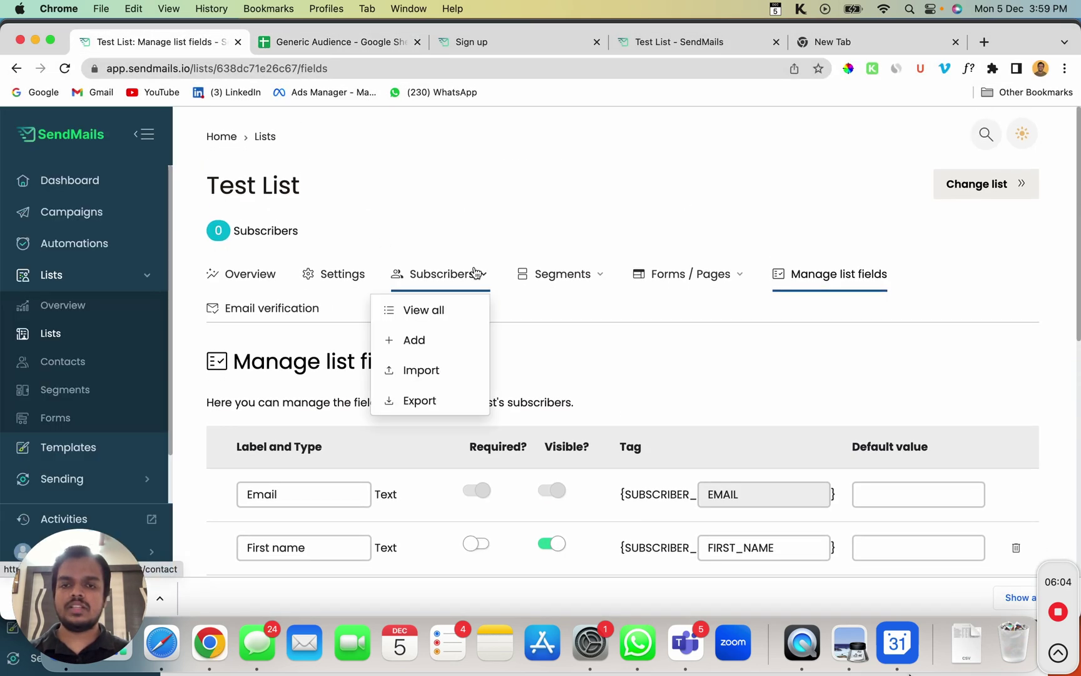
click(437, 383)
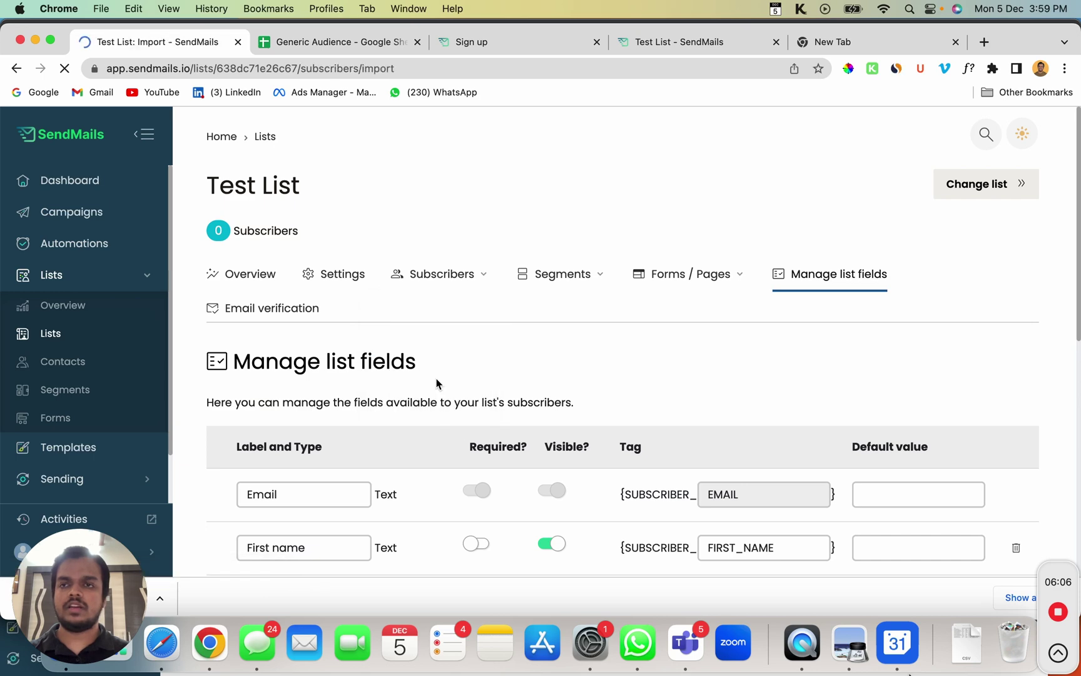
scroll(437, 383, down, 4)
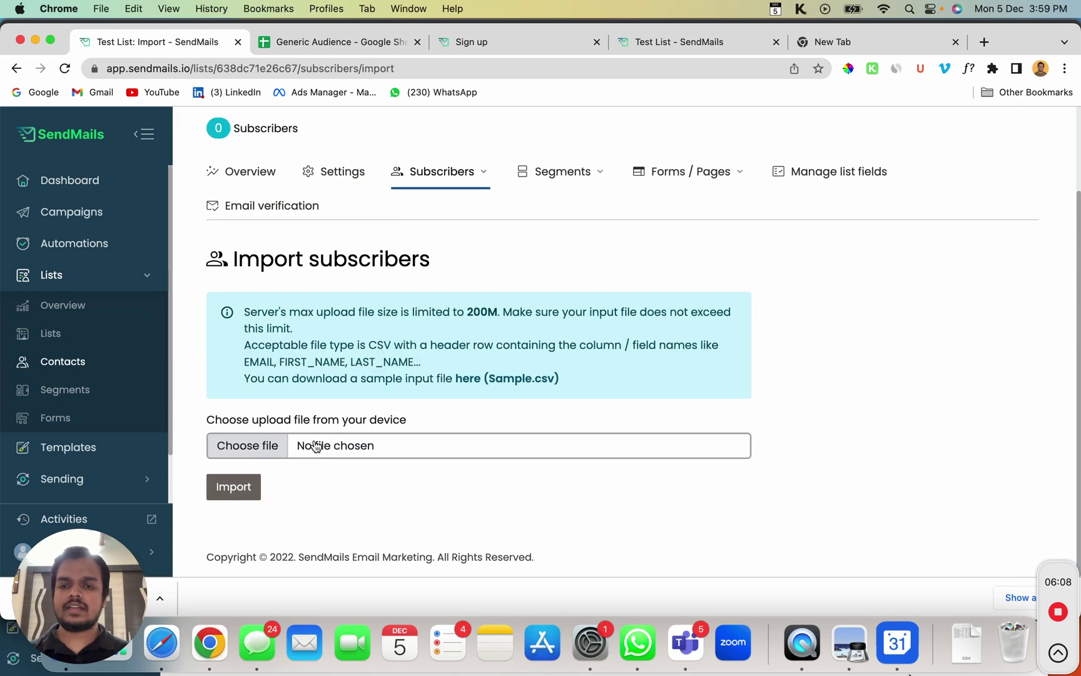
click(314, 445)
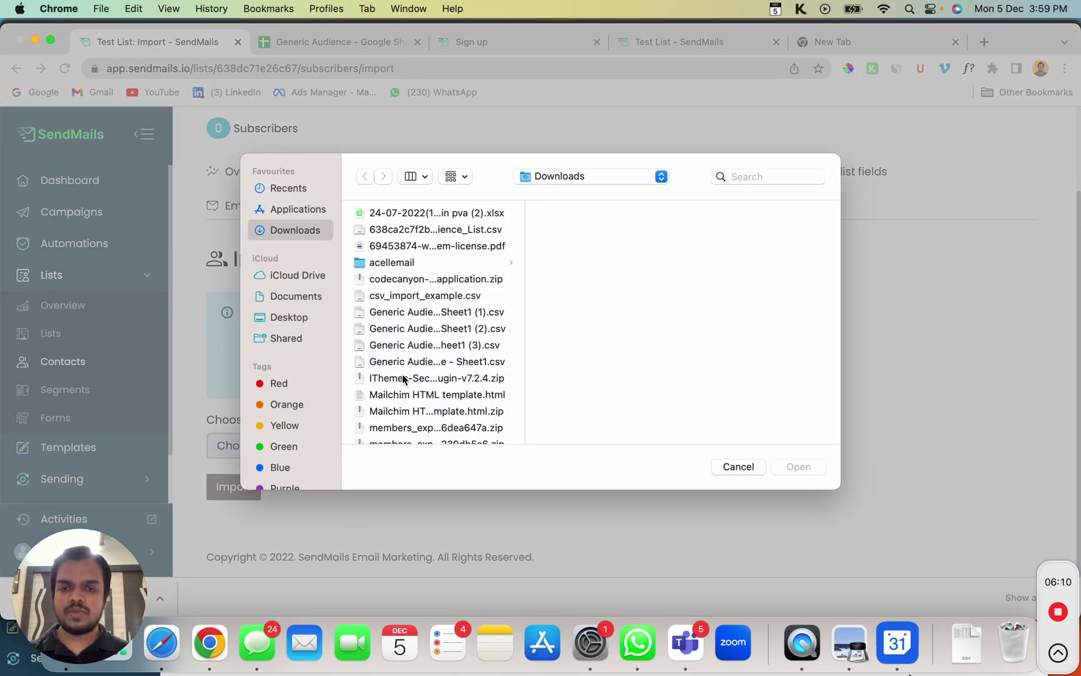
scroll(404, 378, down, 5)
scroll(404, 378, down, 3)
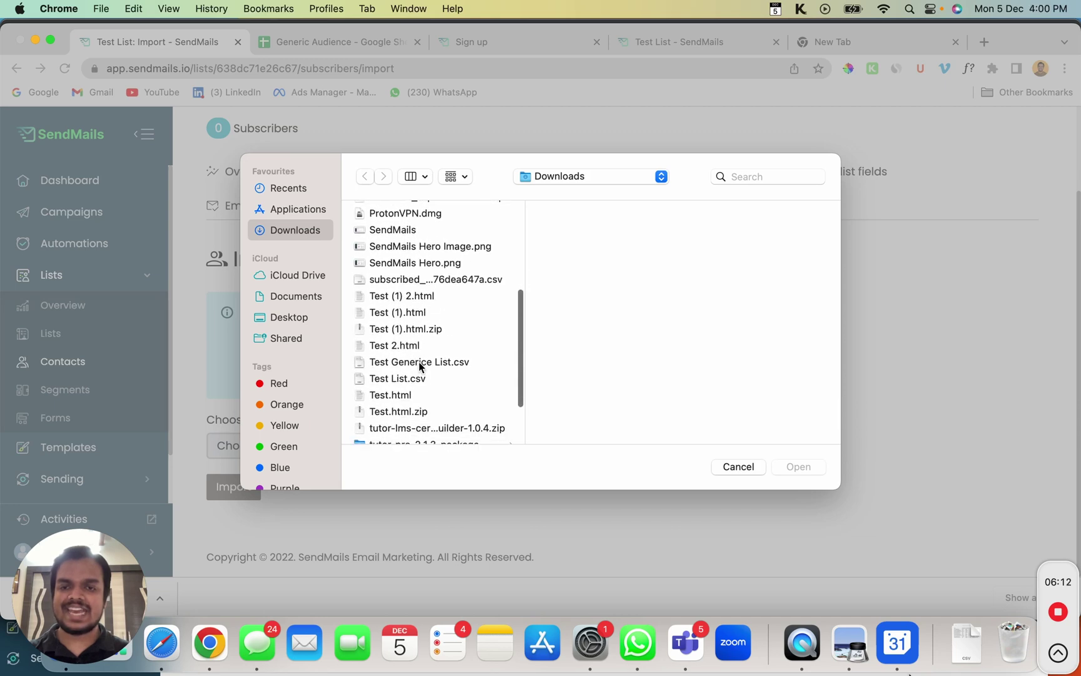
click(400, 363)
click(805, 468)
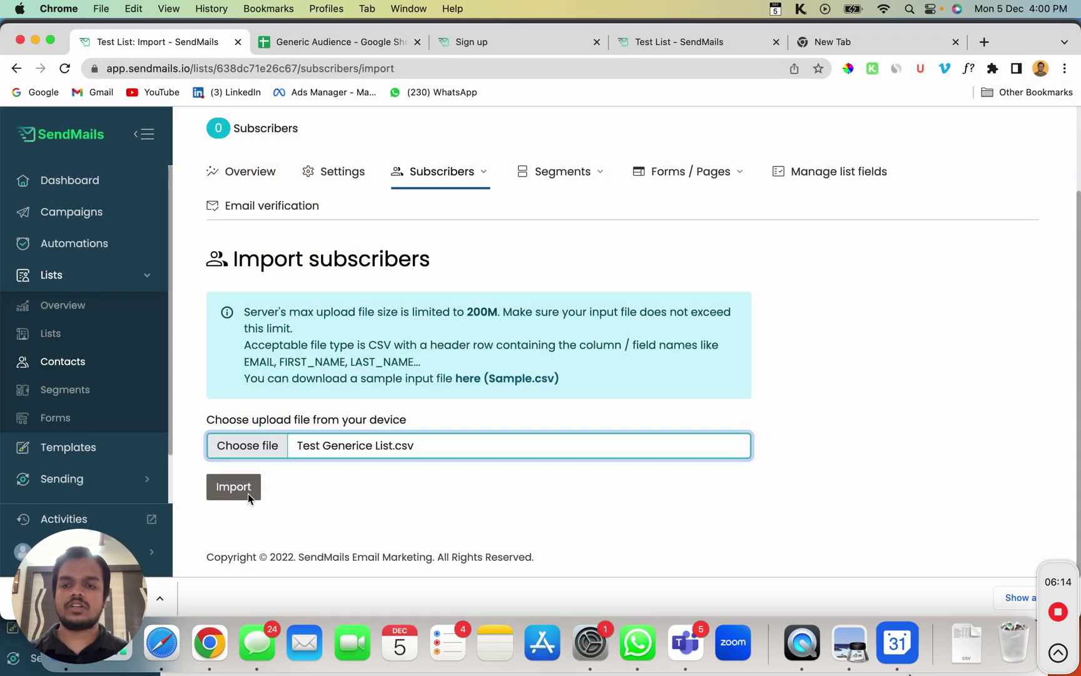
click(235, 491)
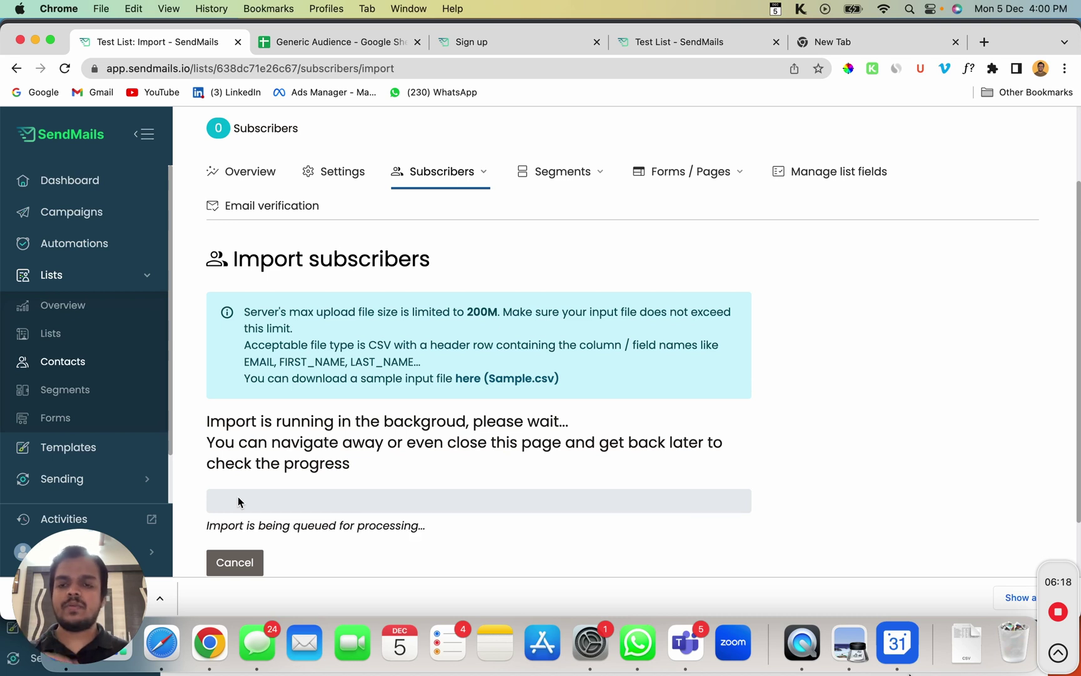
click(534, 293)
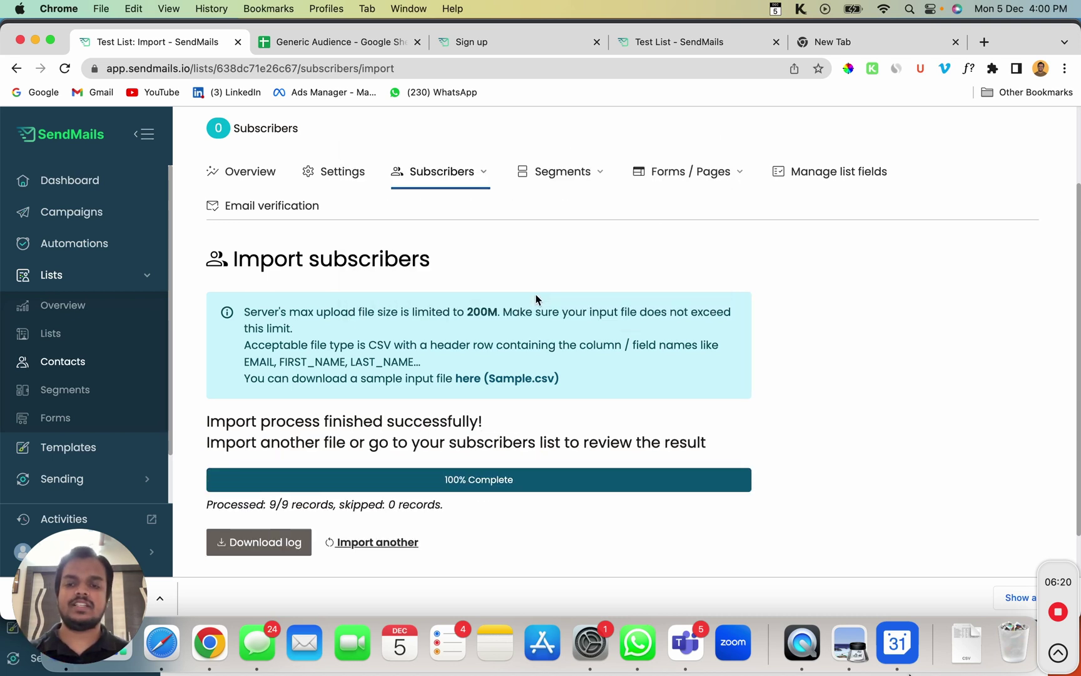
View all 9 imported subscribers of Test List.
click(415, 183)
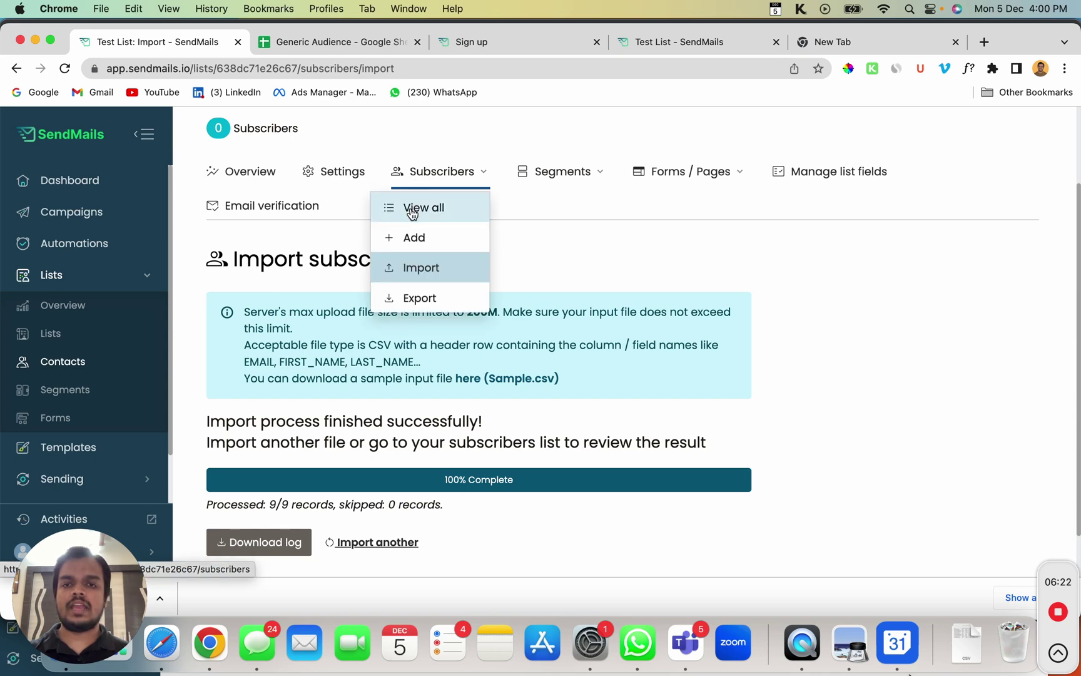
click(410, 207)
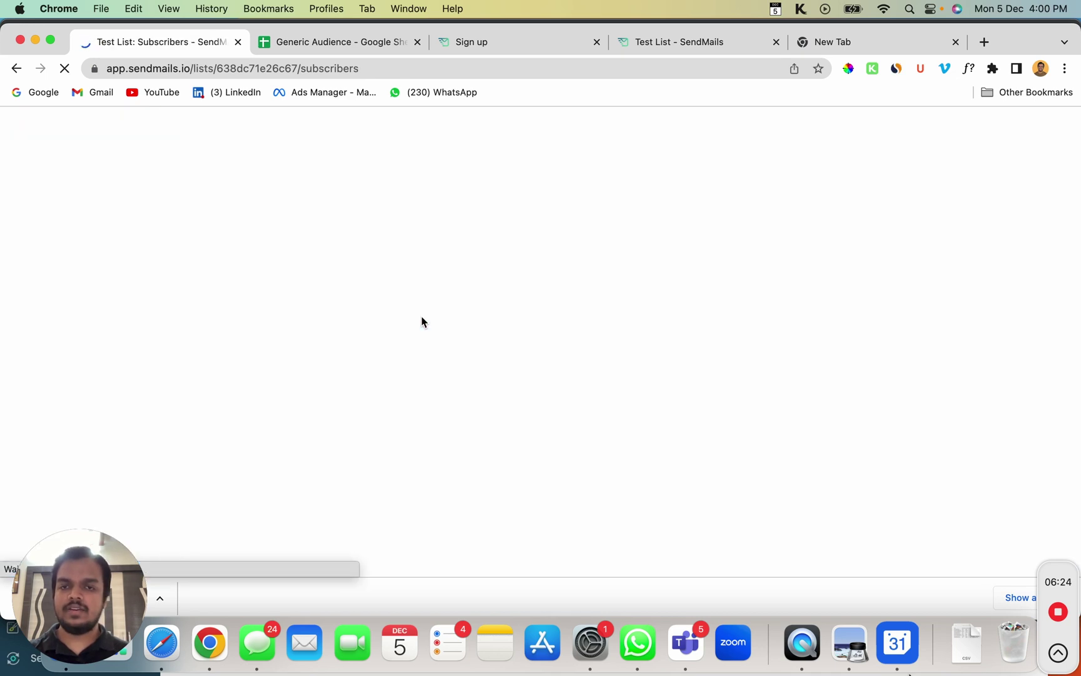
scroll(391, 319, down, 5)
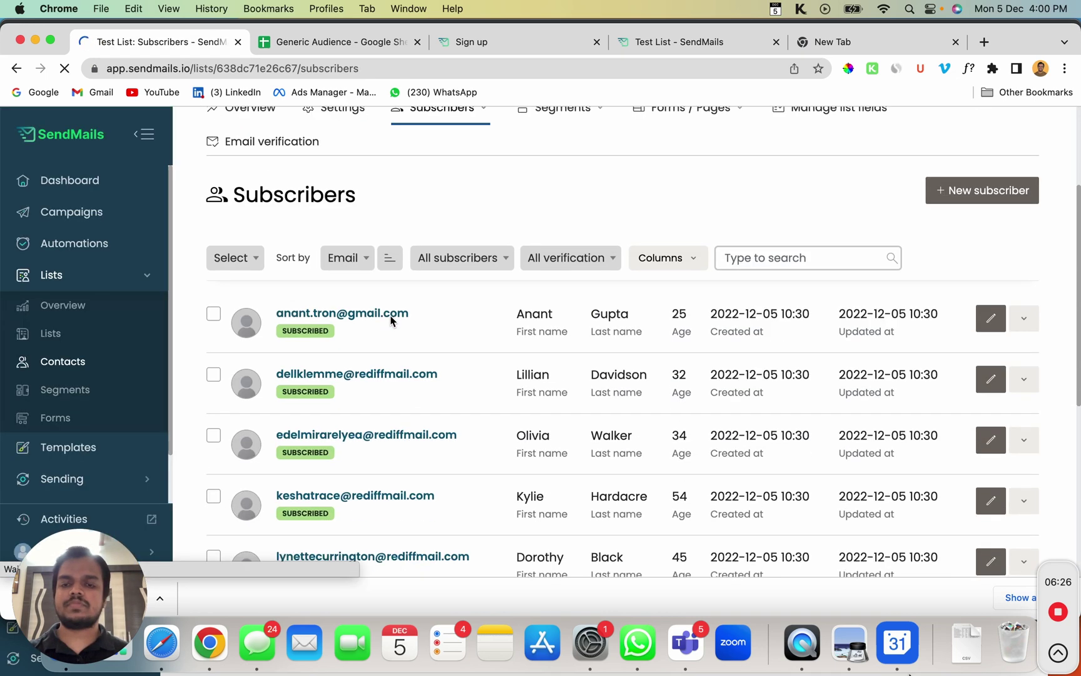
scroll(379, 352, down, 5)
scroll(379, 352, down, 1)
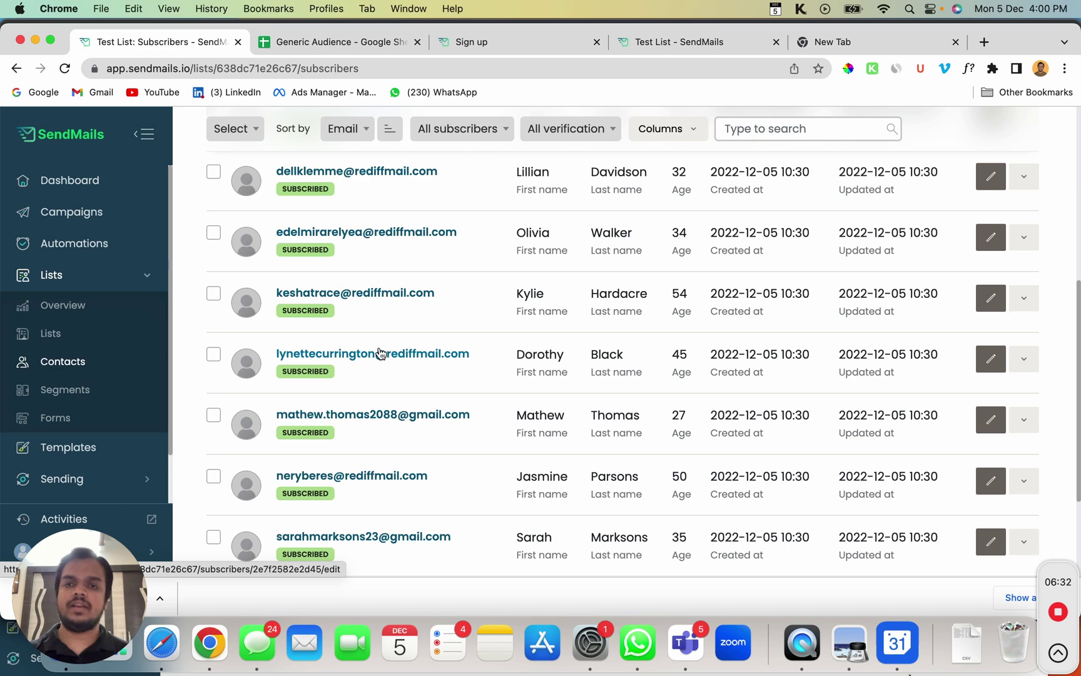
scroll(380, 354, up, 10)
Run email verification on Test List using the Email Validation server.
click(250, 280)
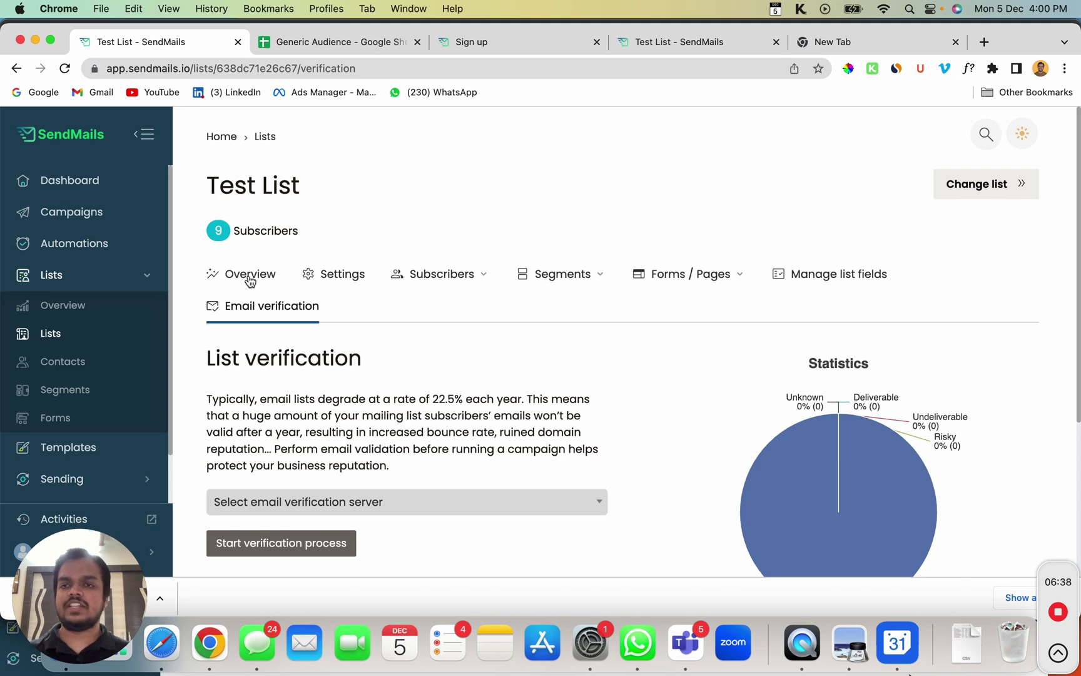
click(289, 502)
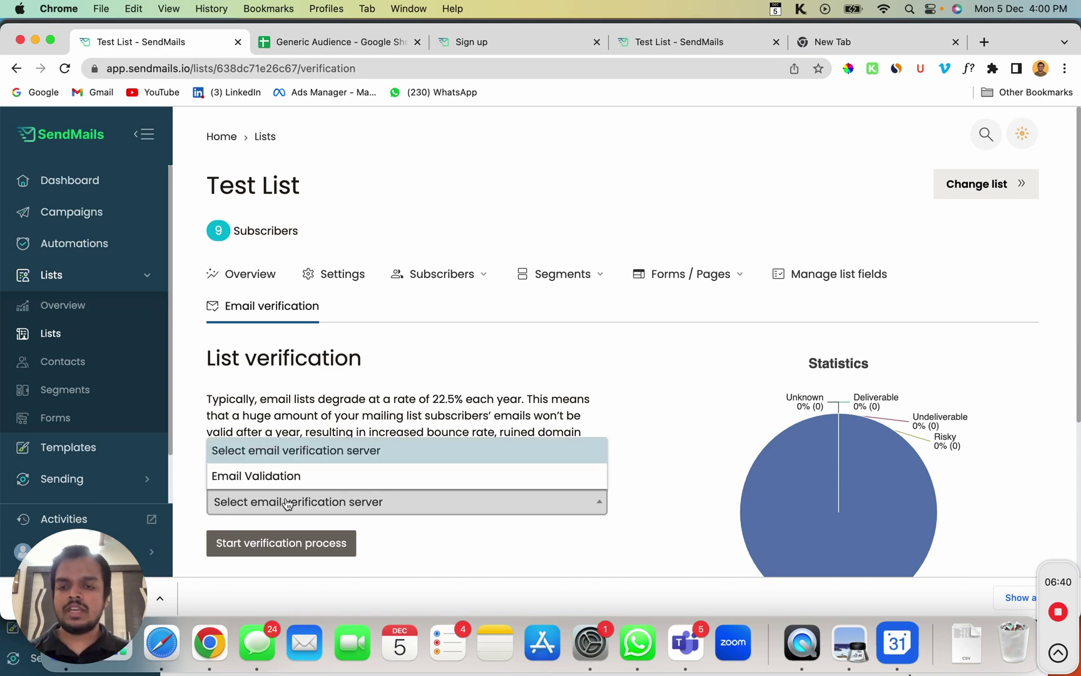
click(312, 477)
scroll(313, 482, down, 5)
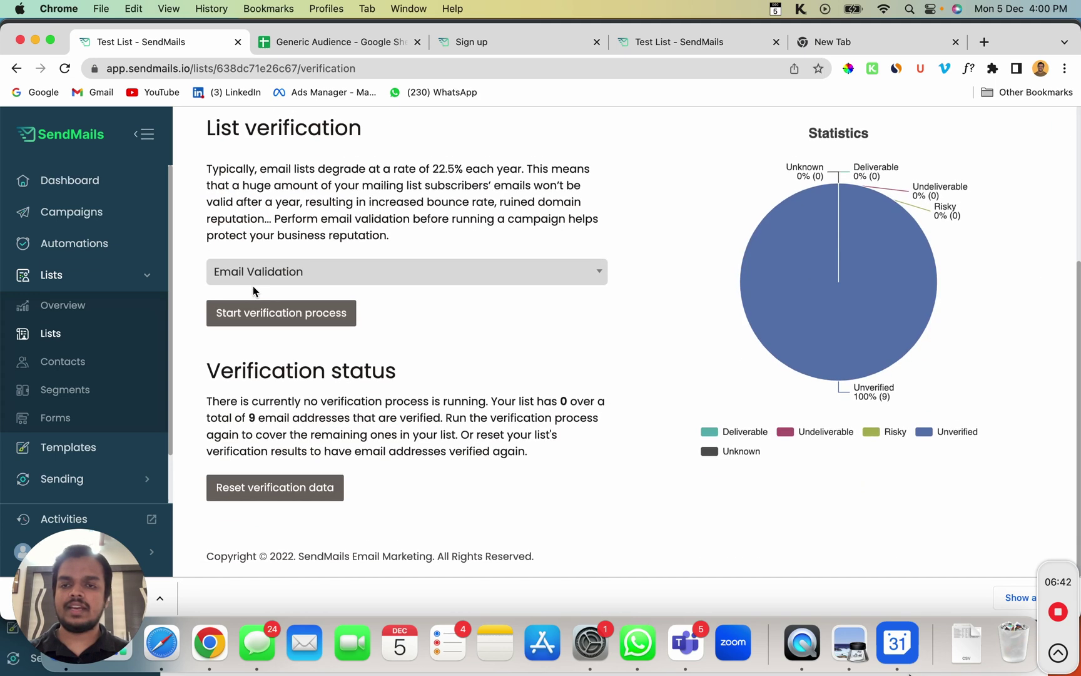
click(252, 317)
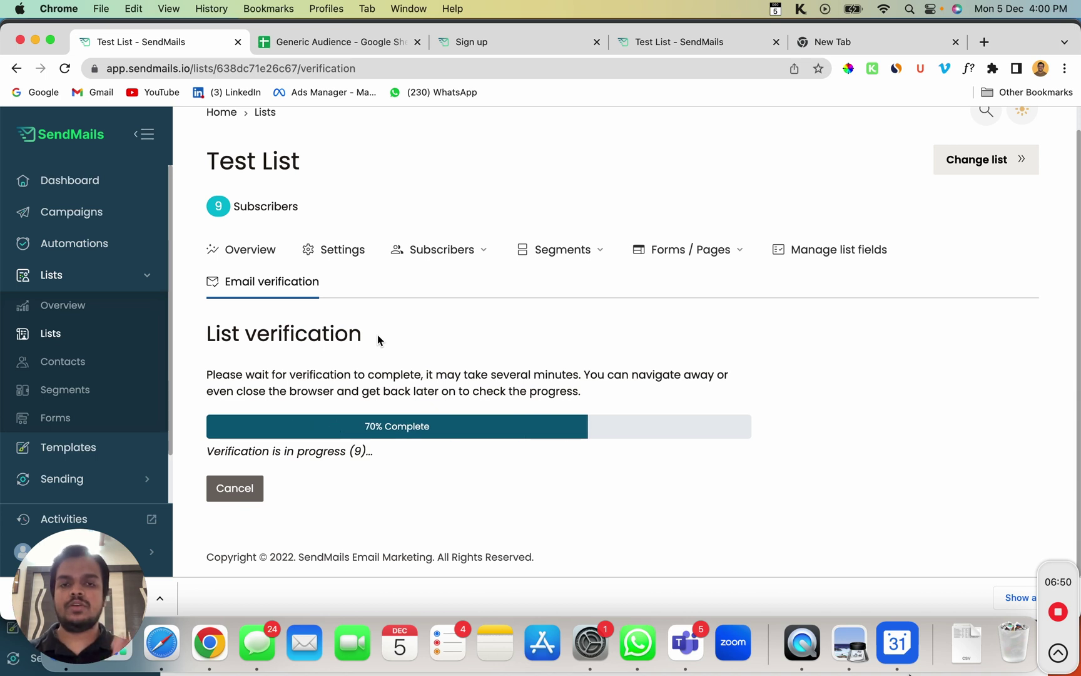
click(523, 311)
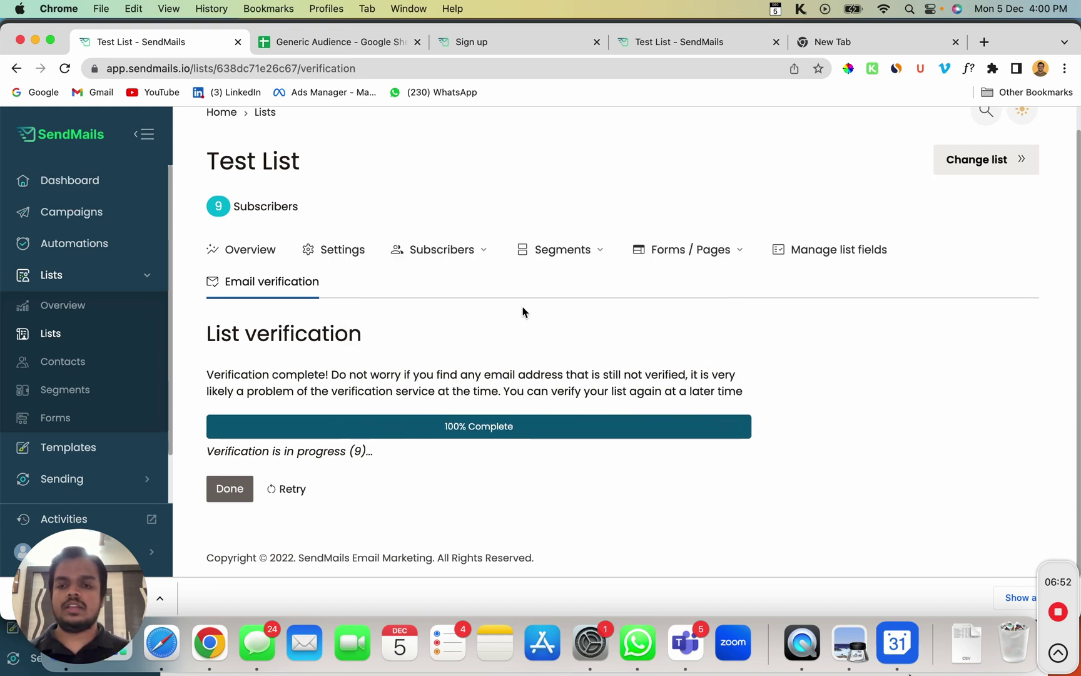
click(229, 489)
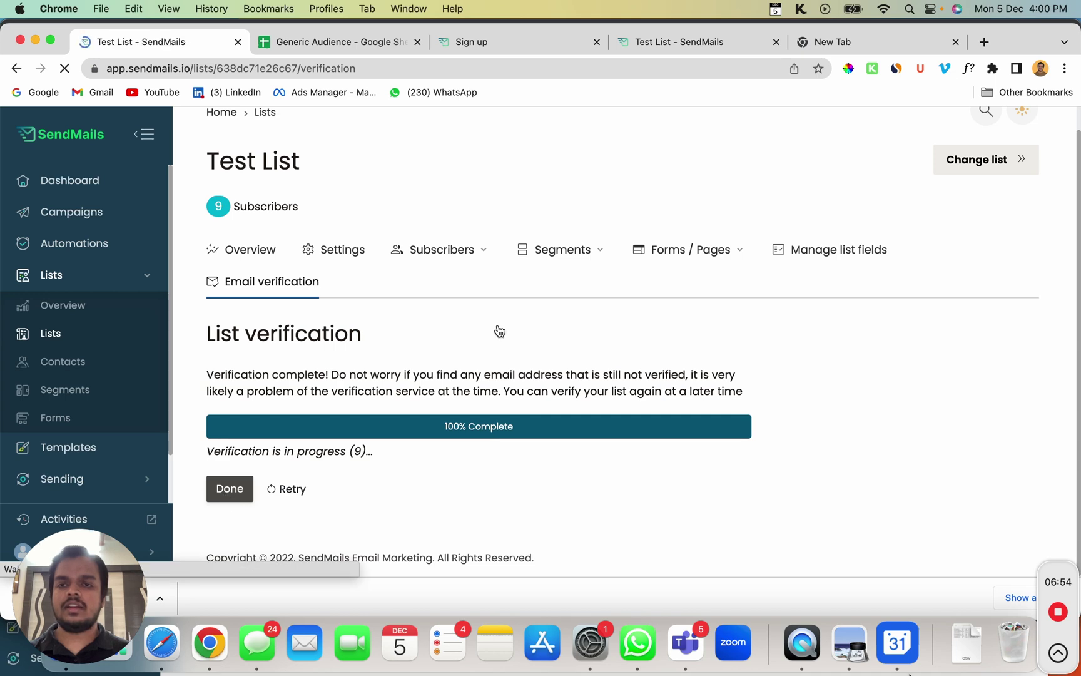
Review the results: 3 deliverable and 6 undeliverable addresses.
scroll(498, 324, down, 4)
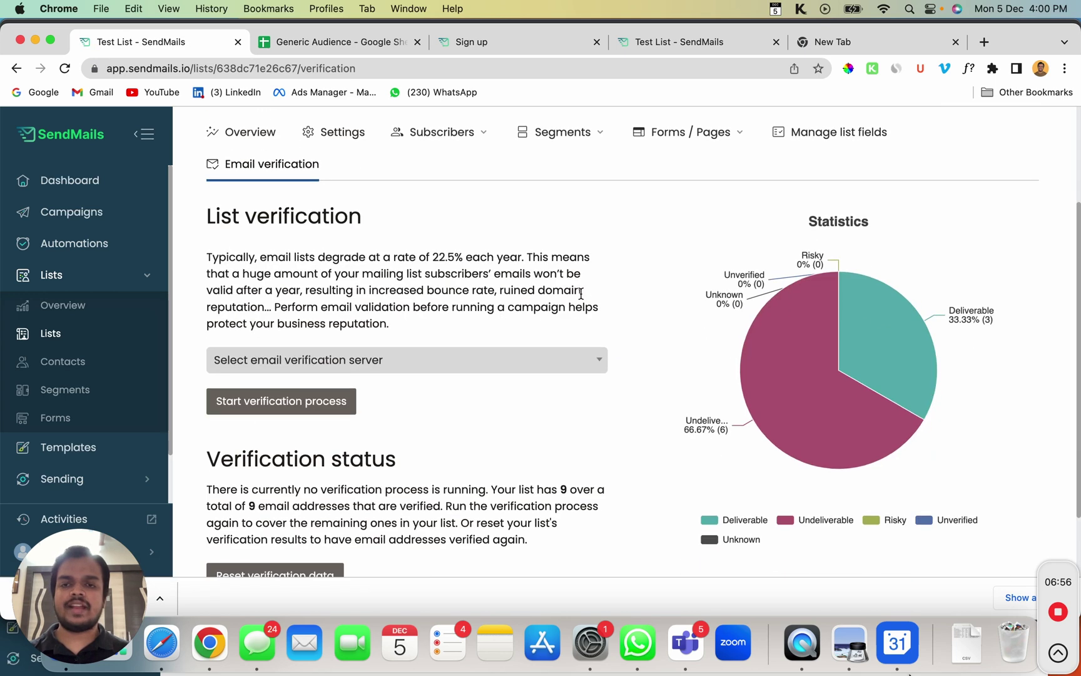
mouse_move(790, 324)
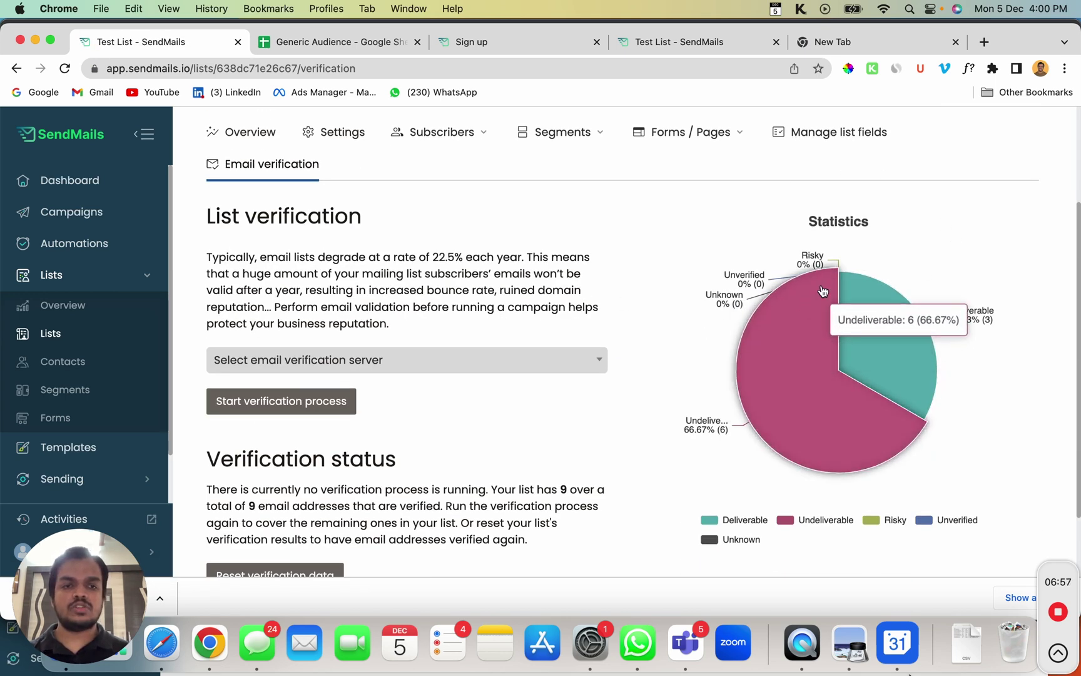
mouse_move(875, 309)
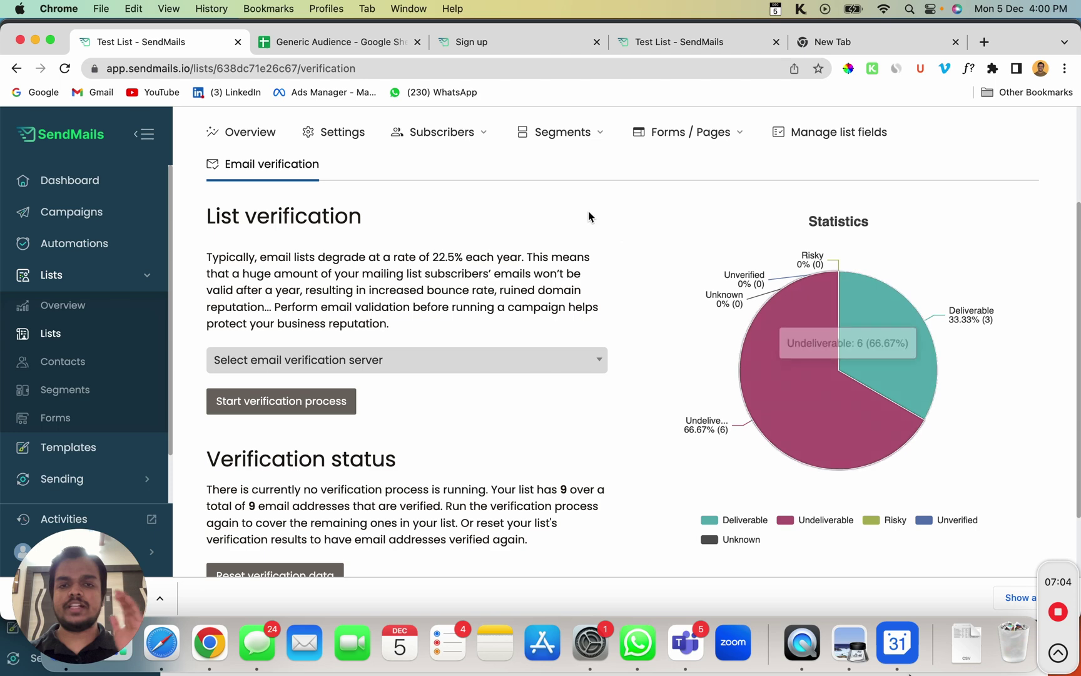
click(470, 145)
Browse all 9 Test List subscribers with their deliverable or undeliverable tags.
click(442, 169)
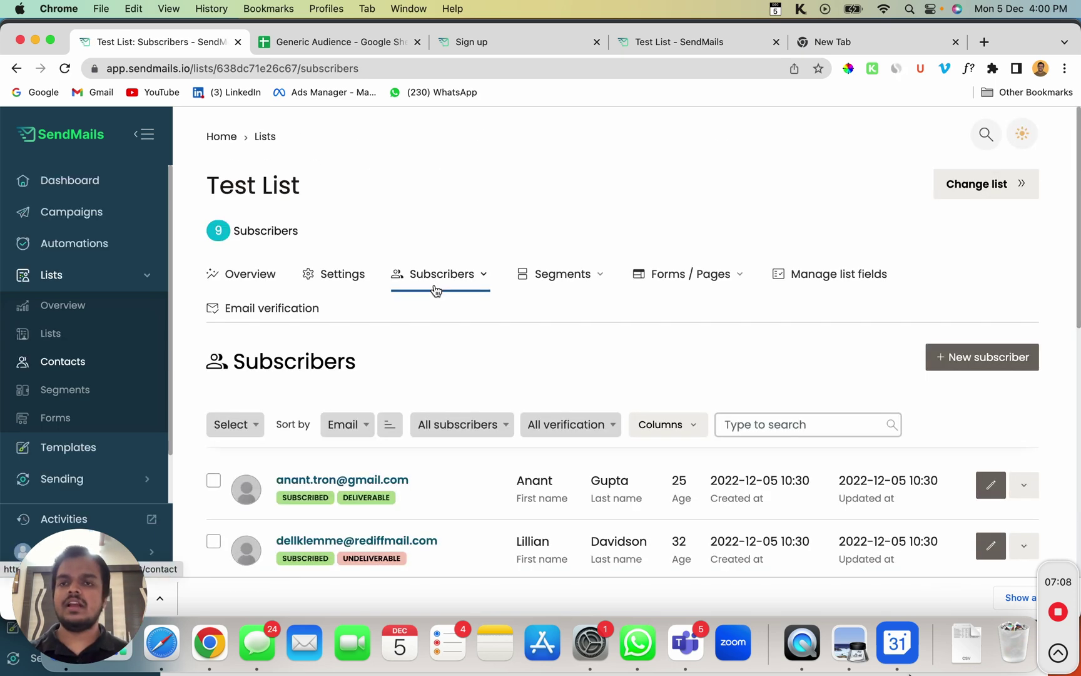
scroll(434, 290, down, 5)
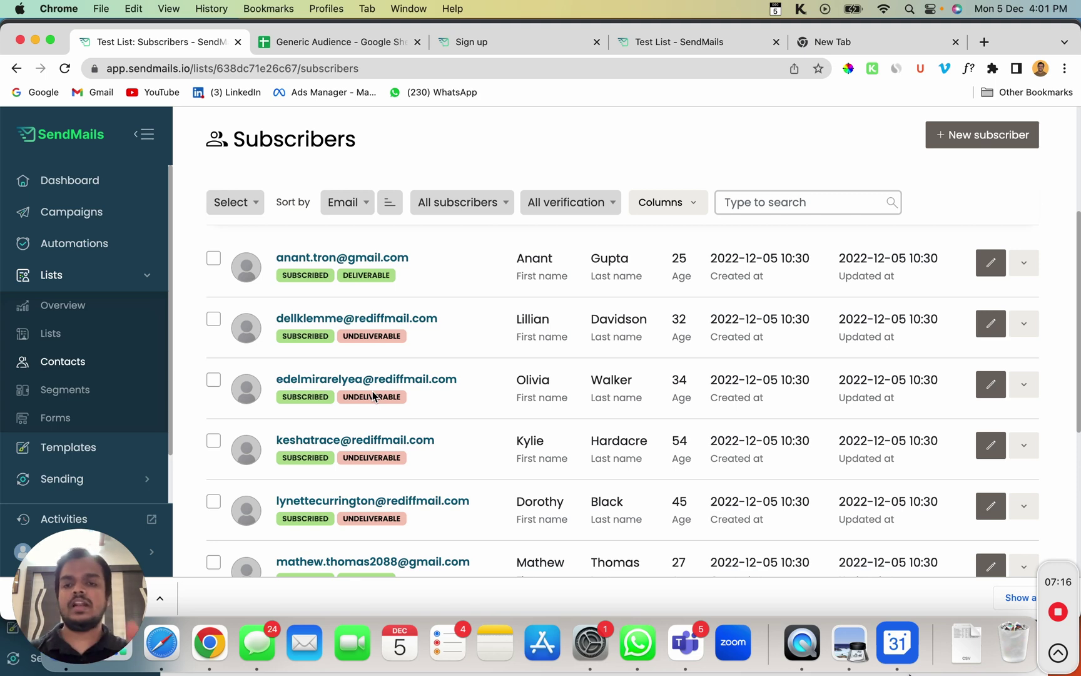
scroll(372, 395, down, 3)
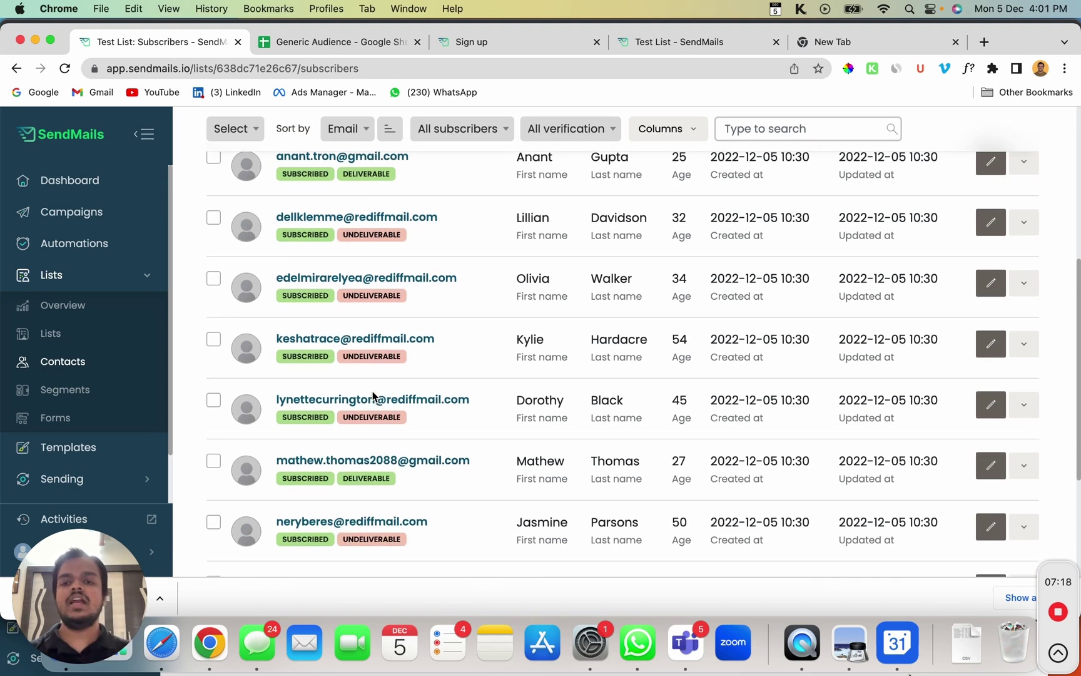
scroll(373, 395, down, 1)
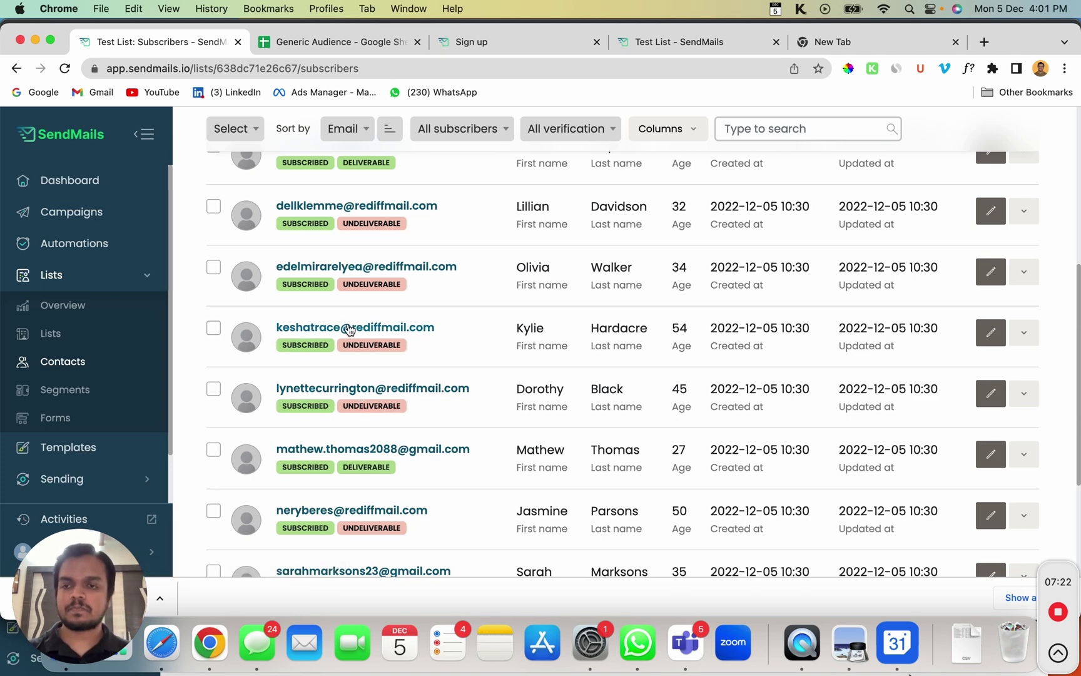
scroll(425, 245, up, 1)
scroll(423, 244, up, 8)
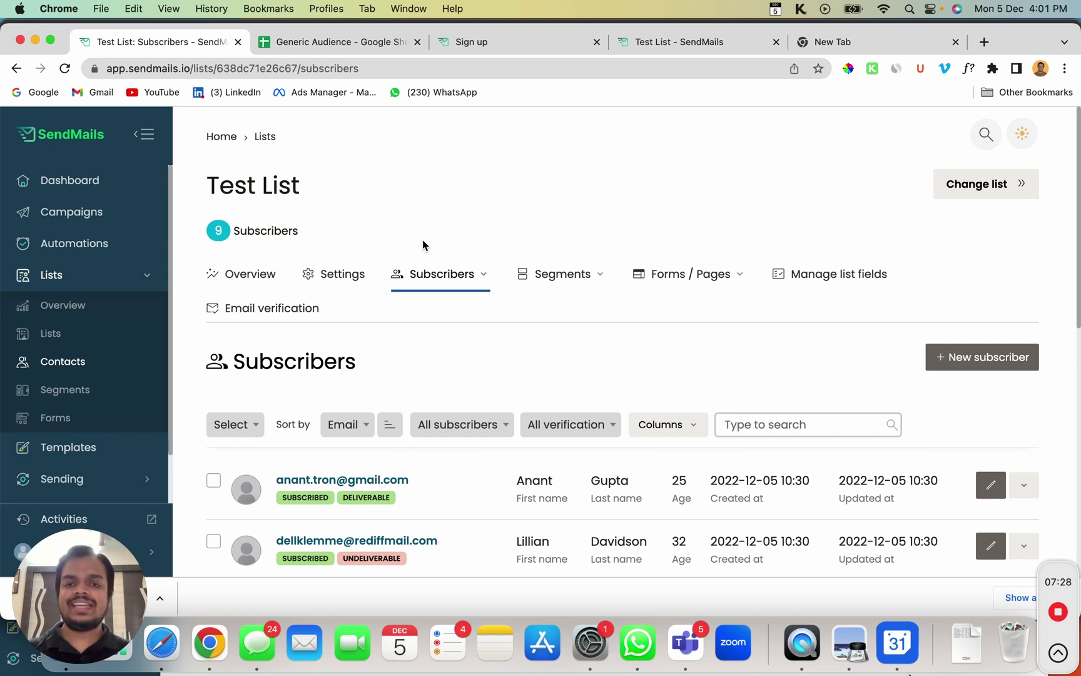
Start a new Test List segment with the condition Age greater than 20.
click(586, 276)
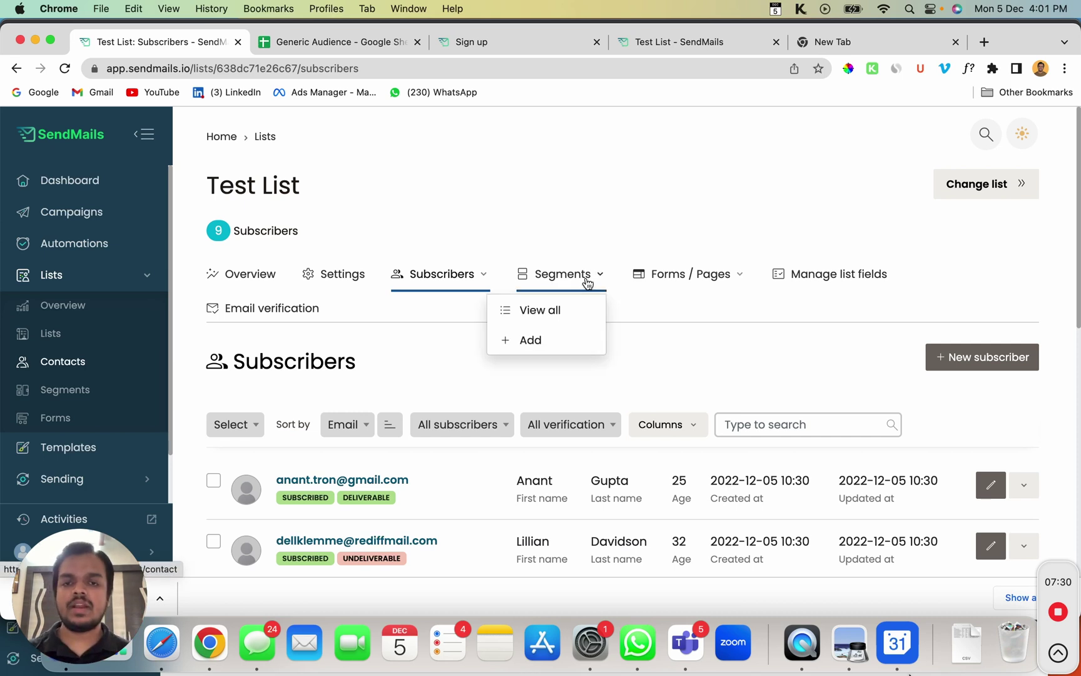
click(550, 332)
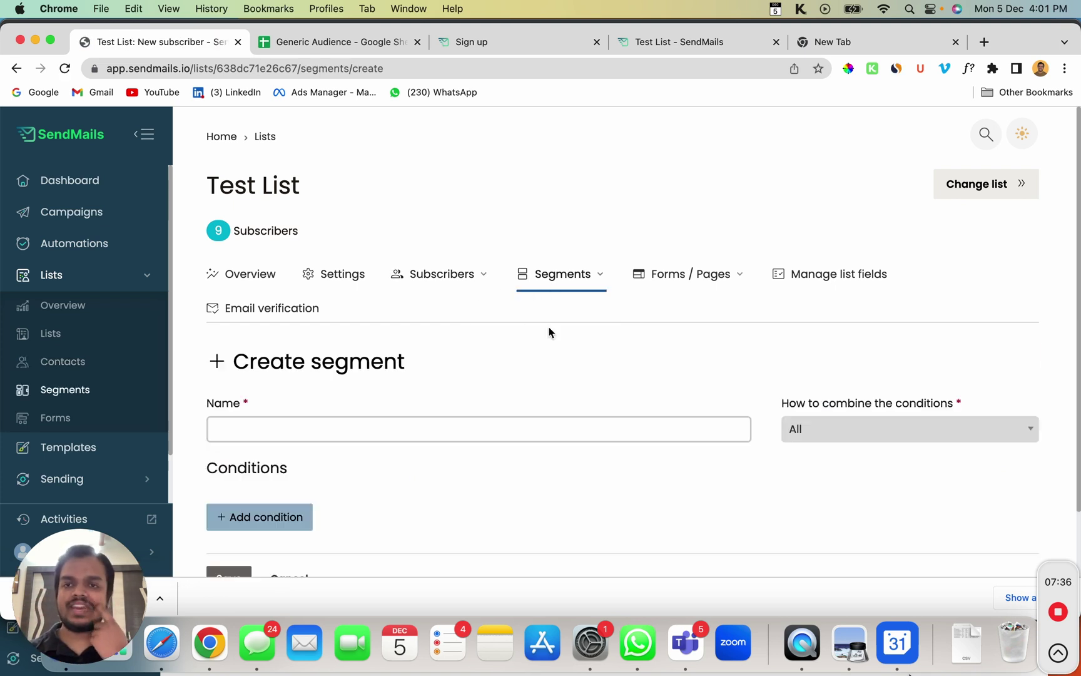
click(451, 437)
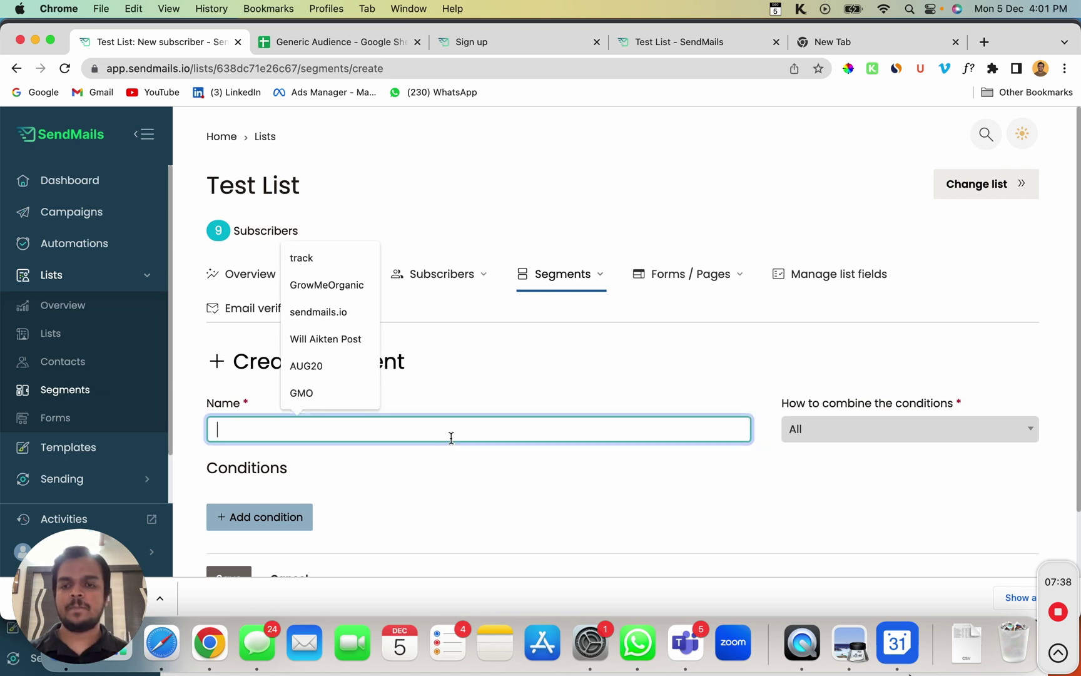
scroll(450, 440, down, 2)
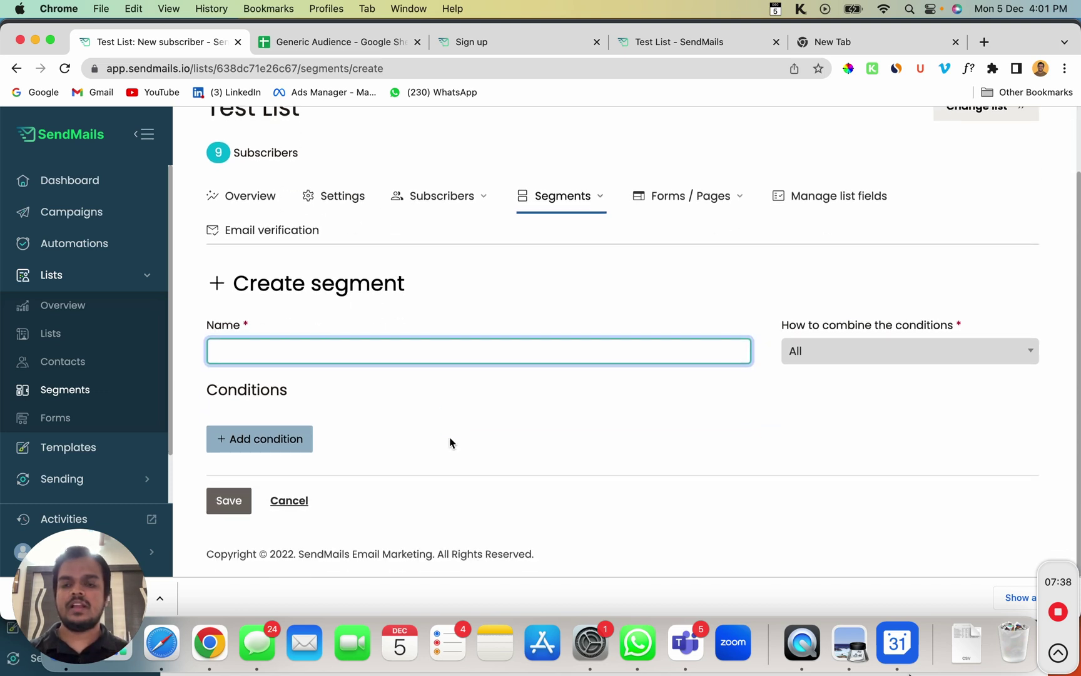
click(244, 446)
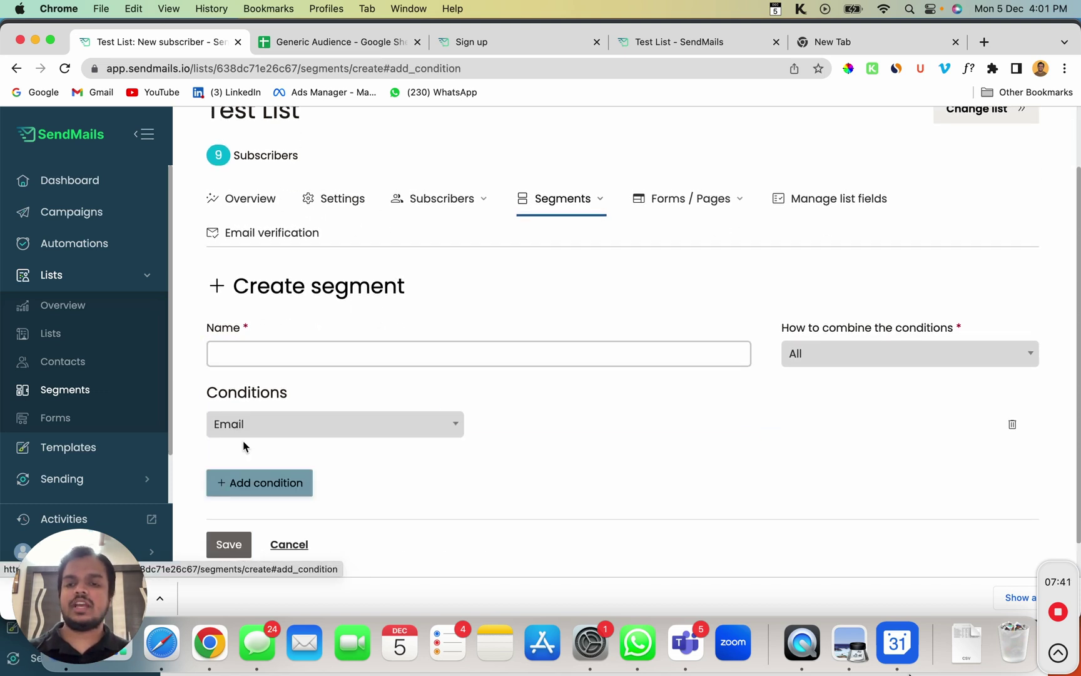
click(306, 425)
click(307, 377)
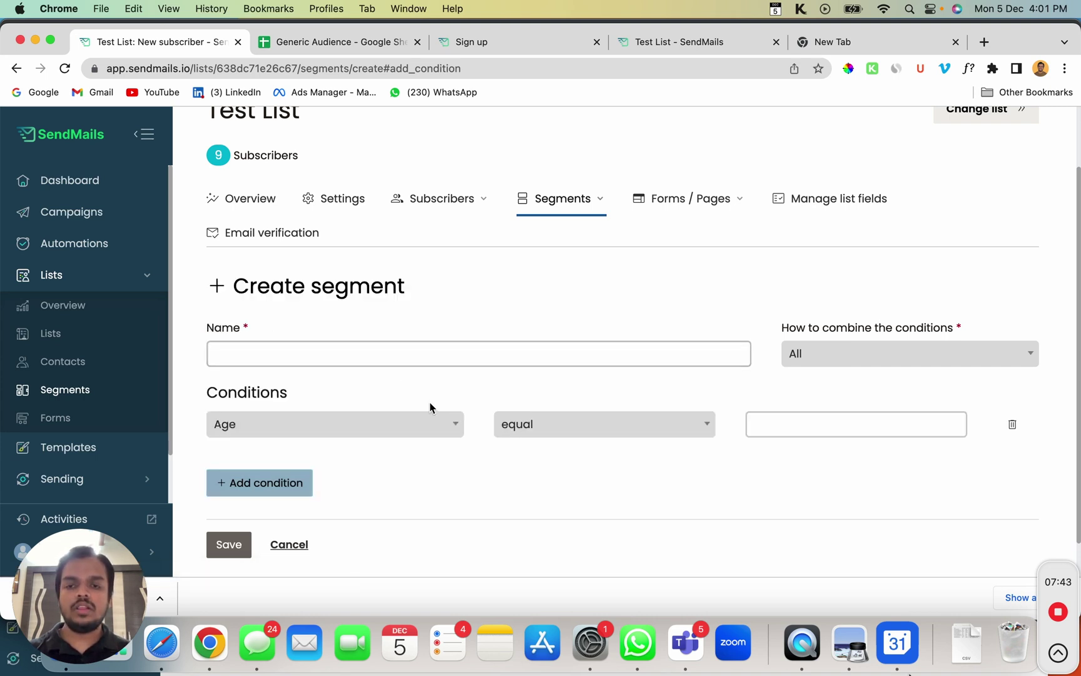
click(564, 430)
scroll(570, 388, down, 4)
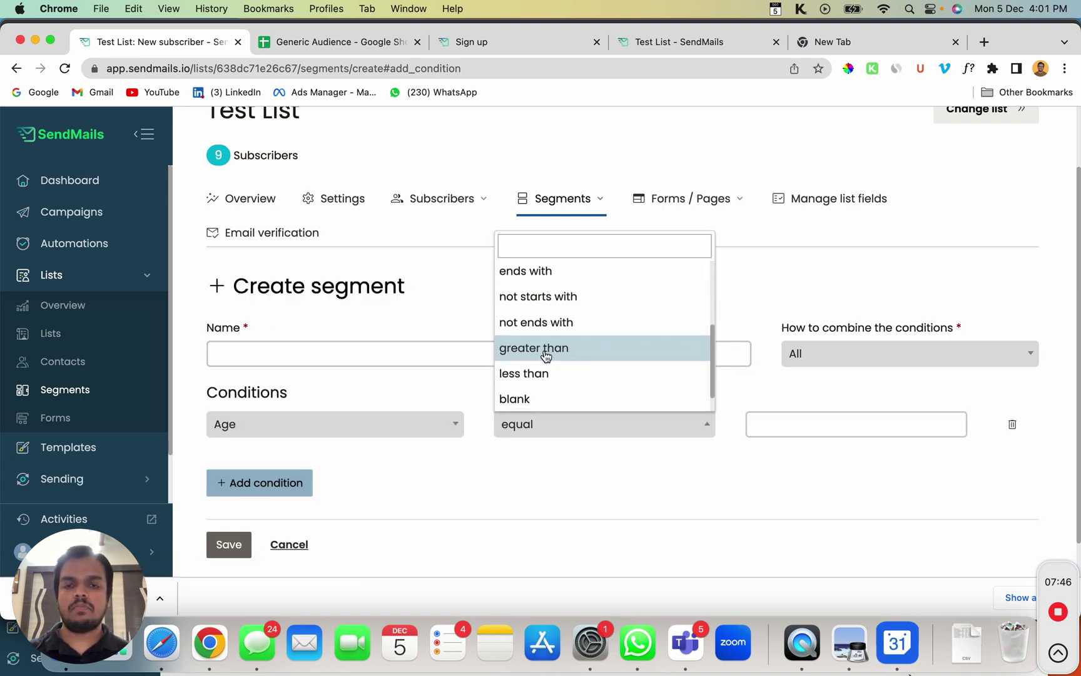
click(544, 349)
click(932, 425)
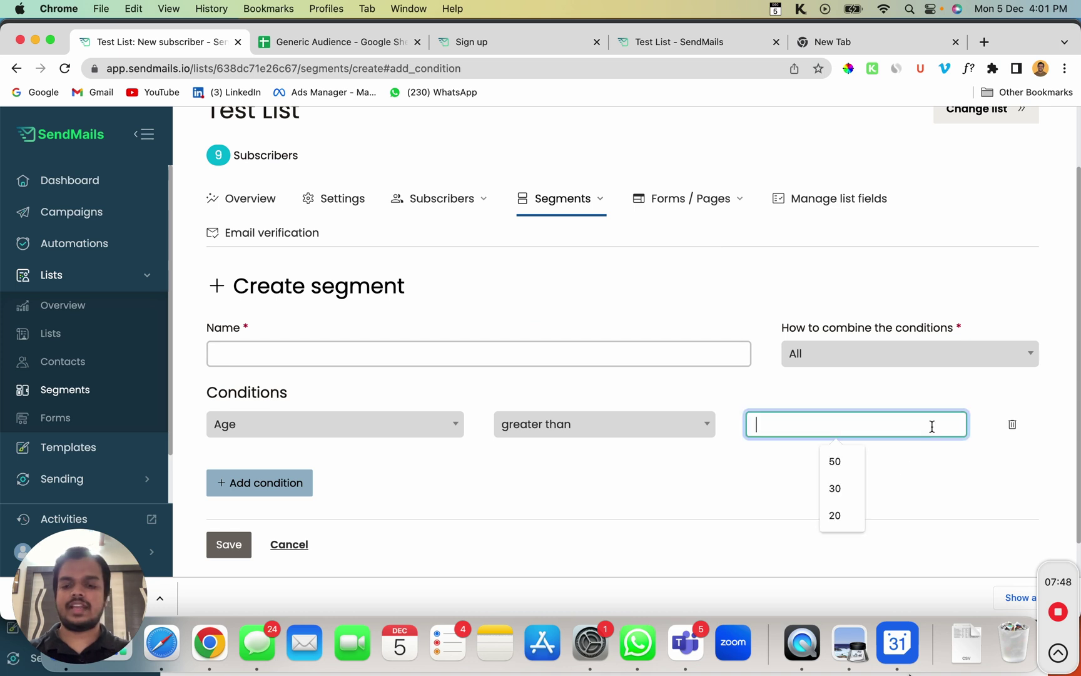
text(20)
Add the condition Gender equal Male, name the segment 'Male above 20' and save it.
click(235, 483)
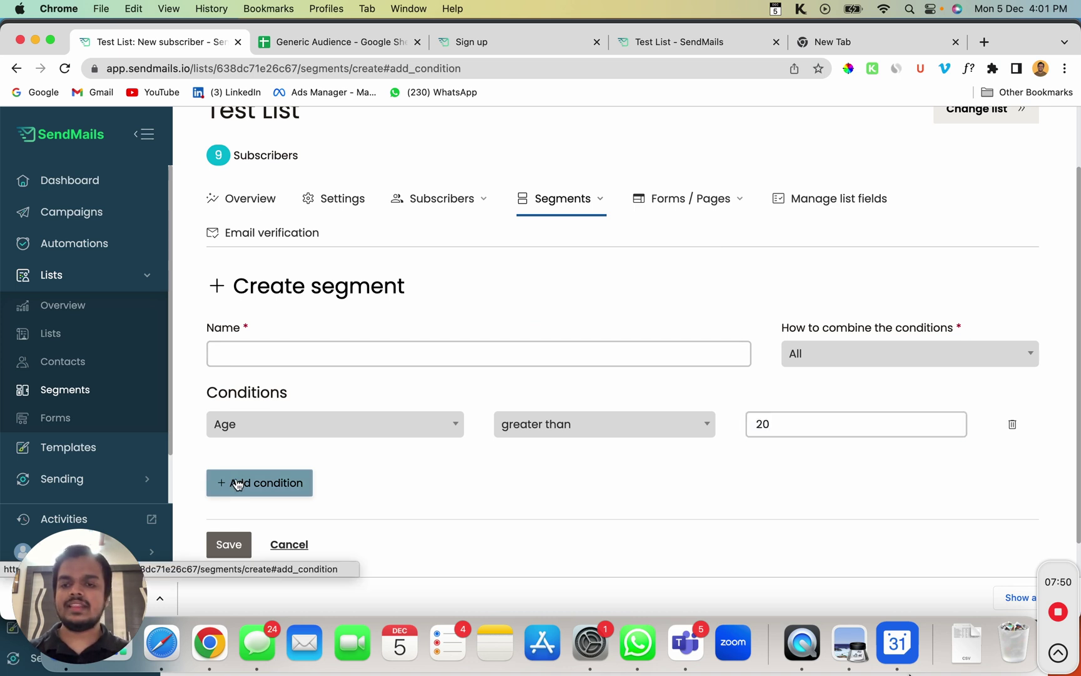
click(285, 464)
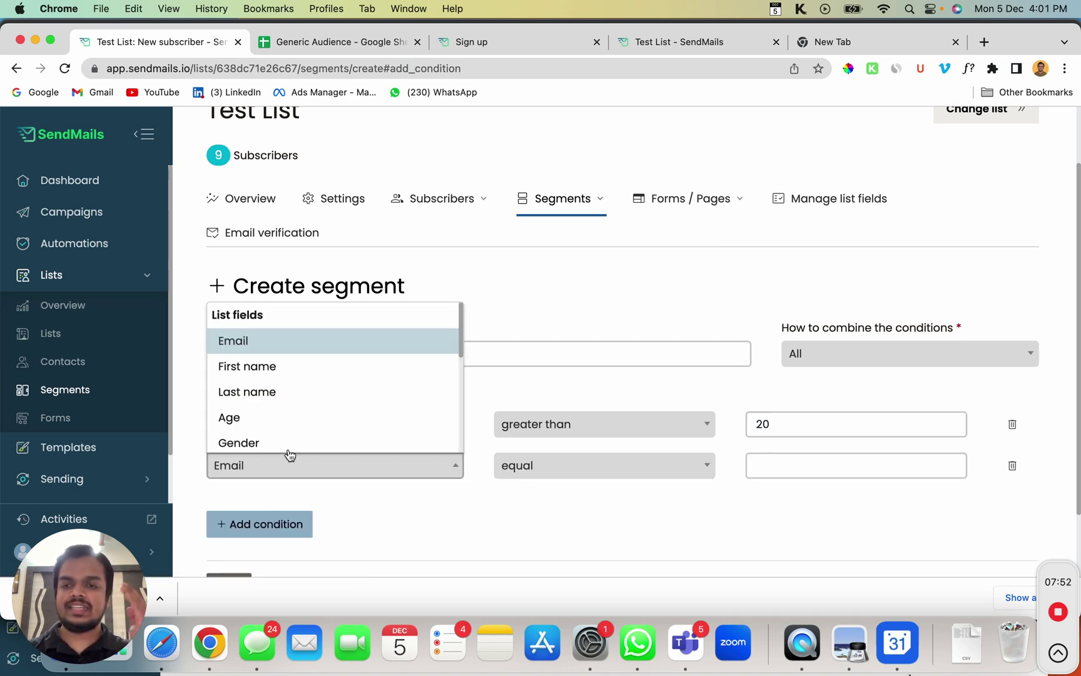
click(306, 432)
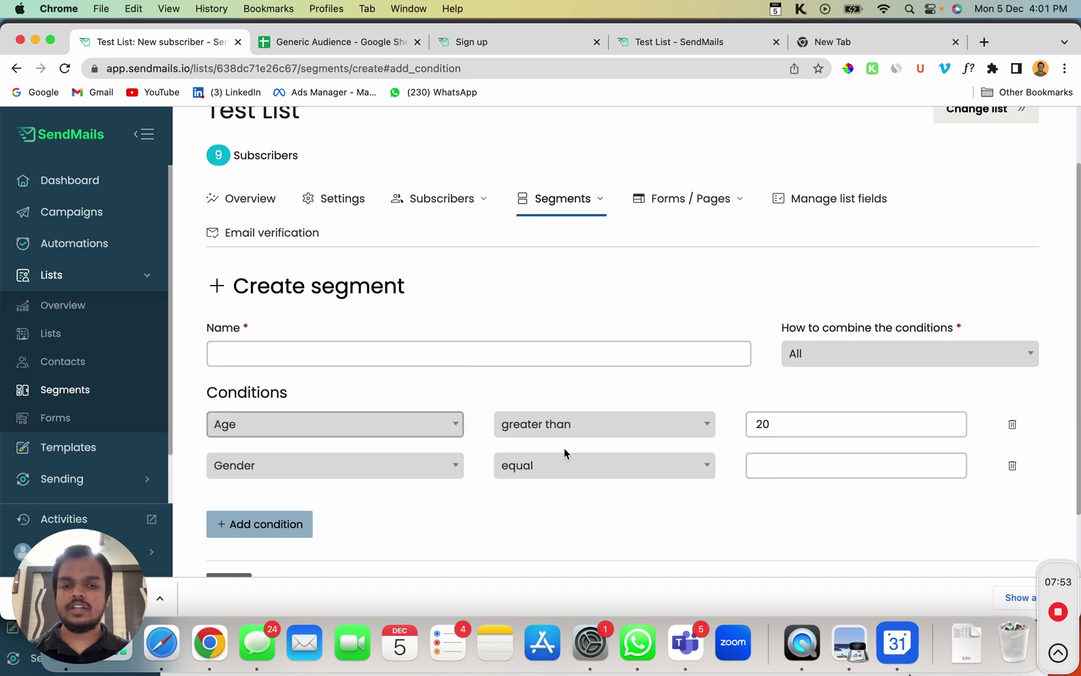
click(802, 461)
text(Male)
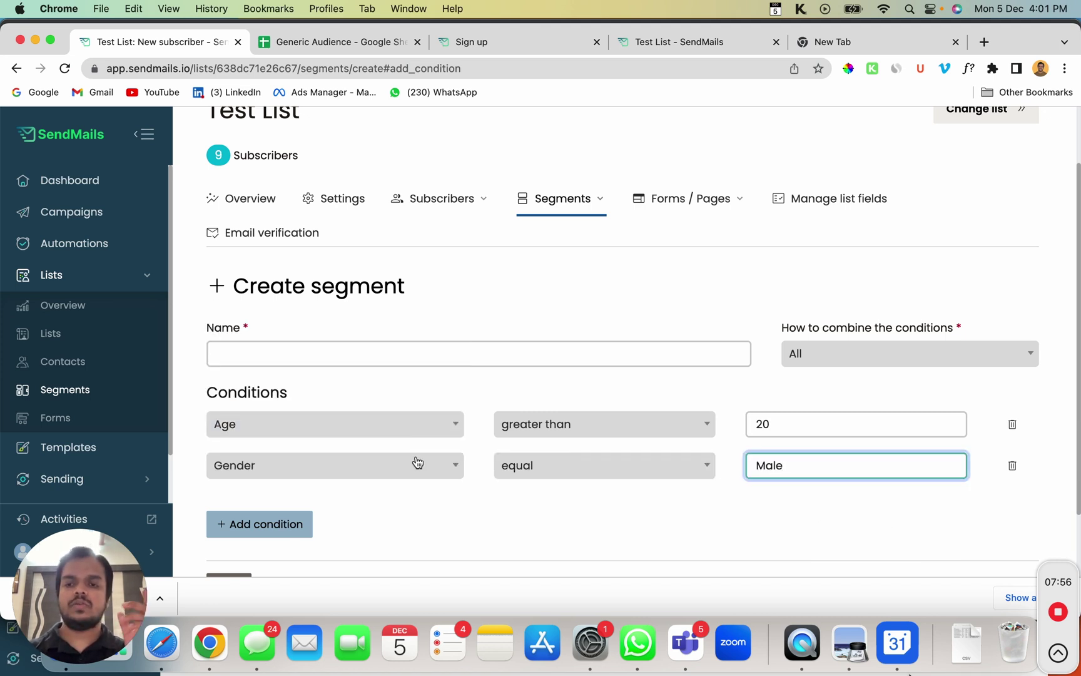
click(397, 355)
text(Male )
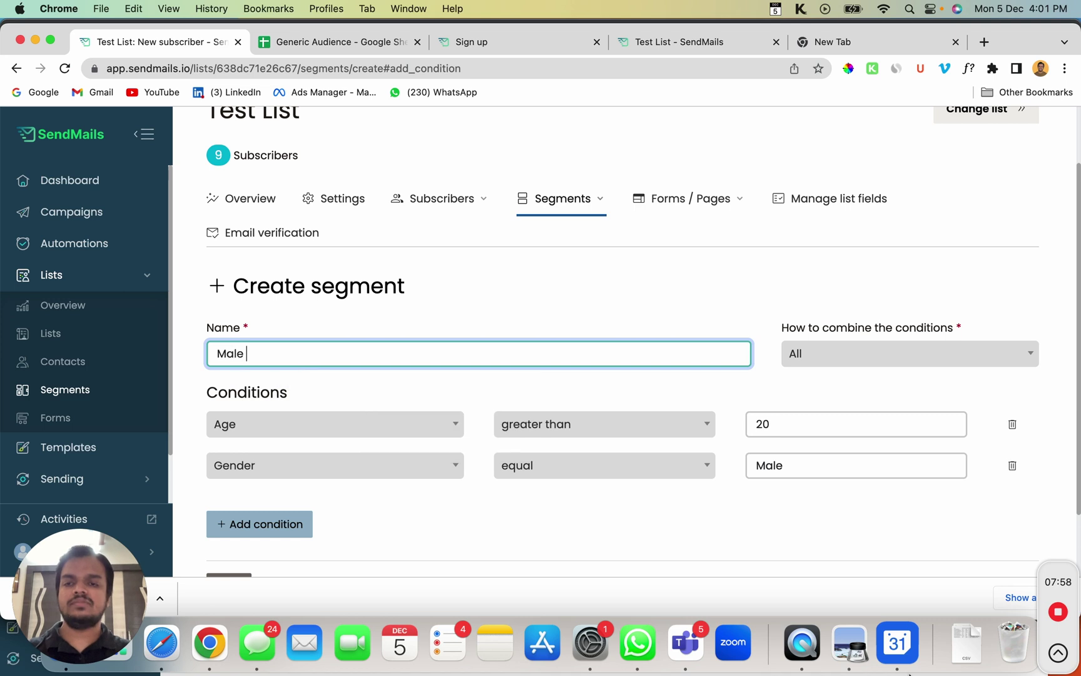
text(above 20)
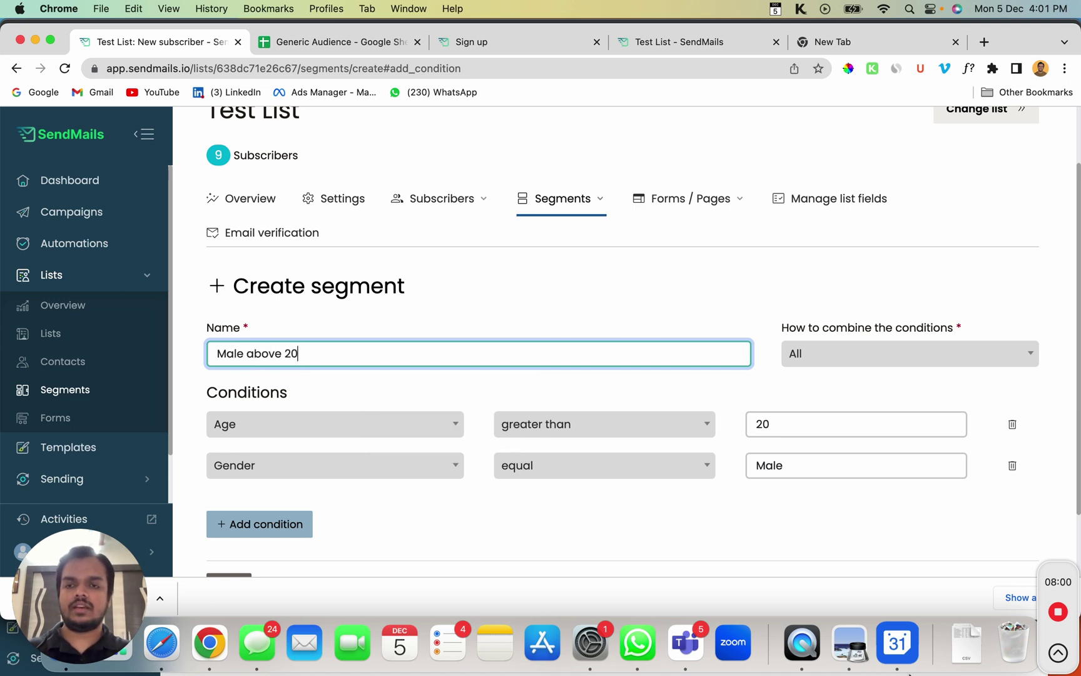
scroll(386, 473, down, 3)
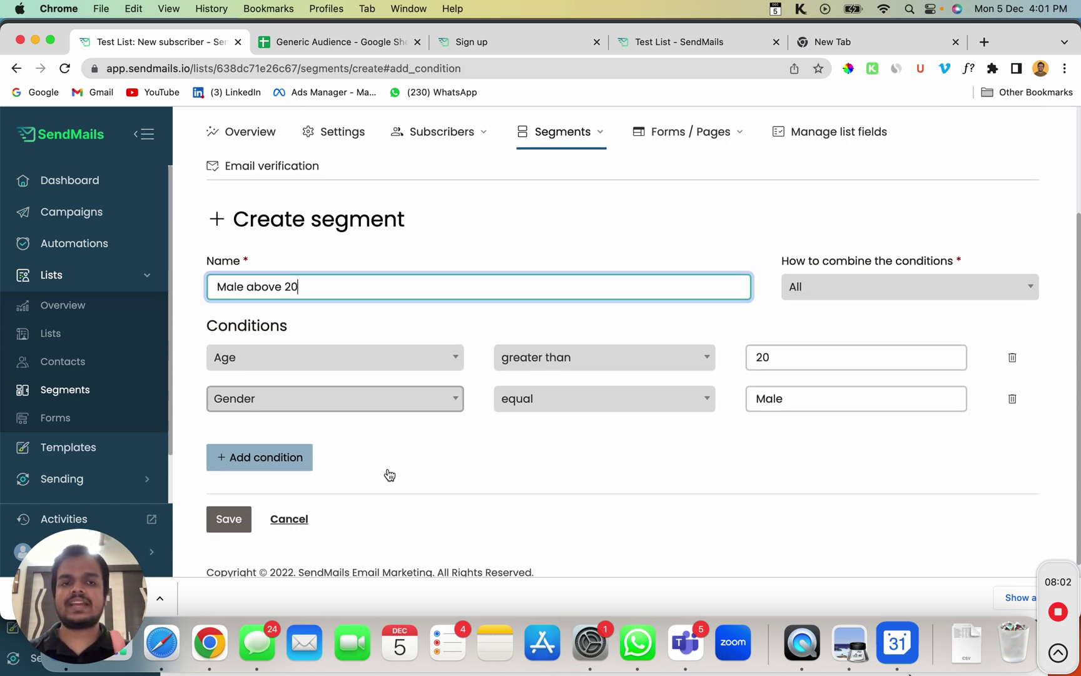
click(235, 521)
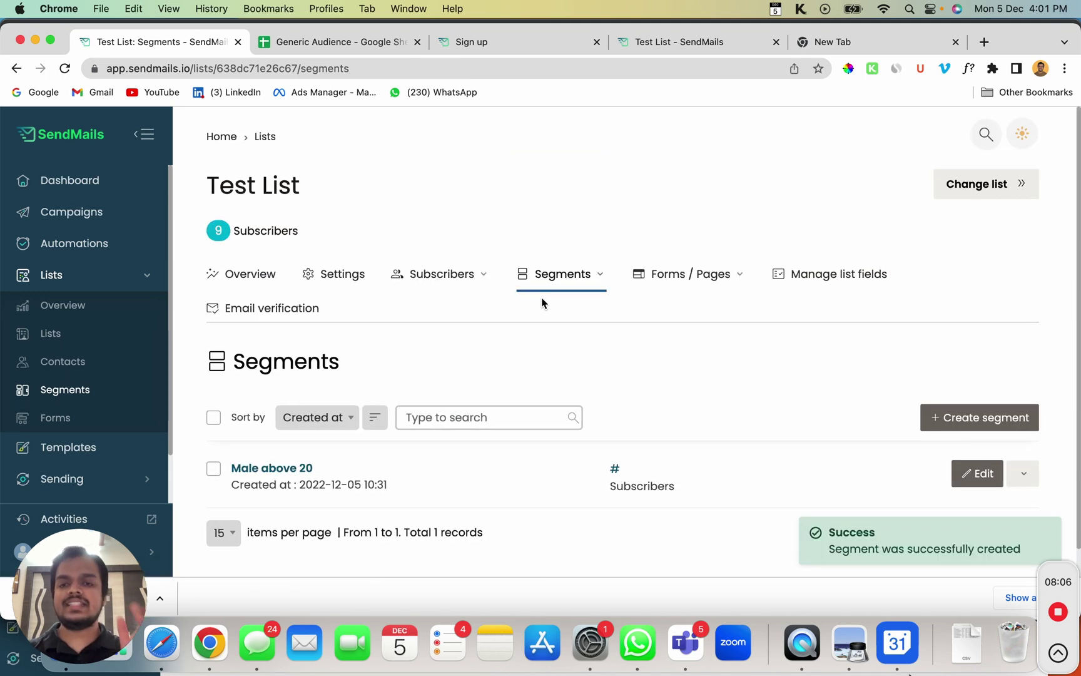
Open the Male above 20 segment and browse its male subscribers older than 20.
scroll(542, 303, down, 1)
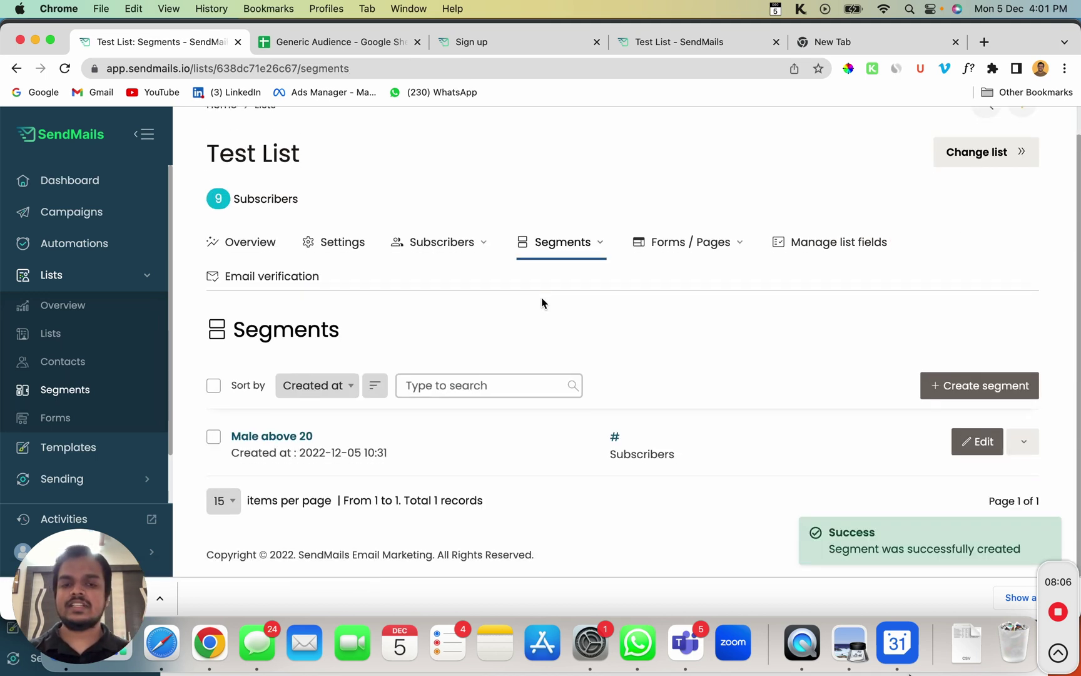
click(267, 441)
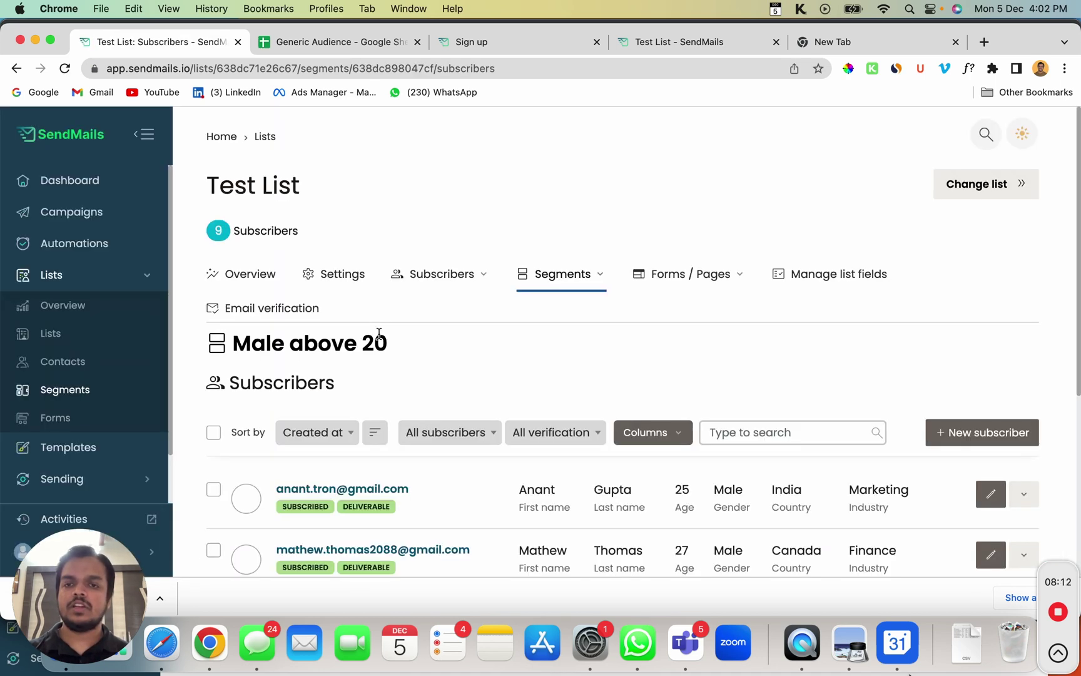
scroll(379, 338, down, 3)
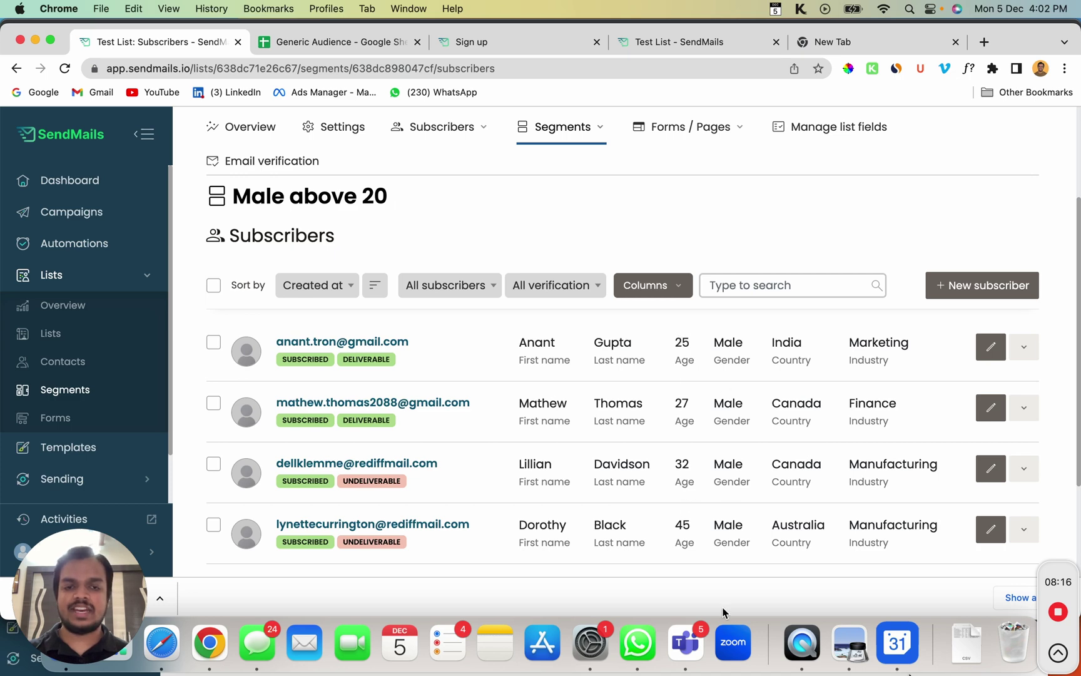
scroll(718, 488, down, 3)
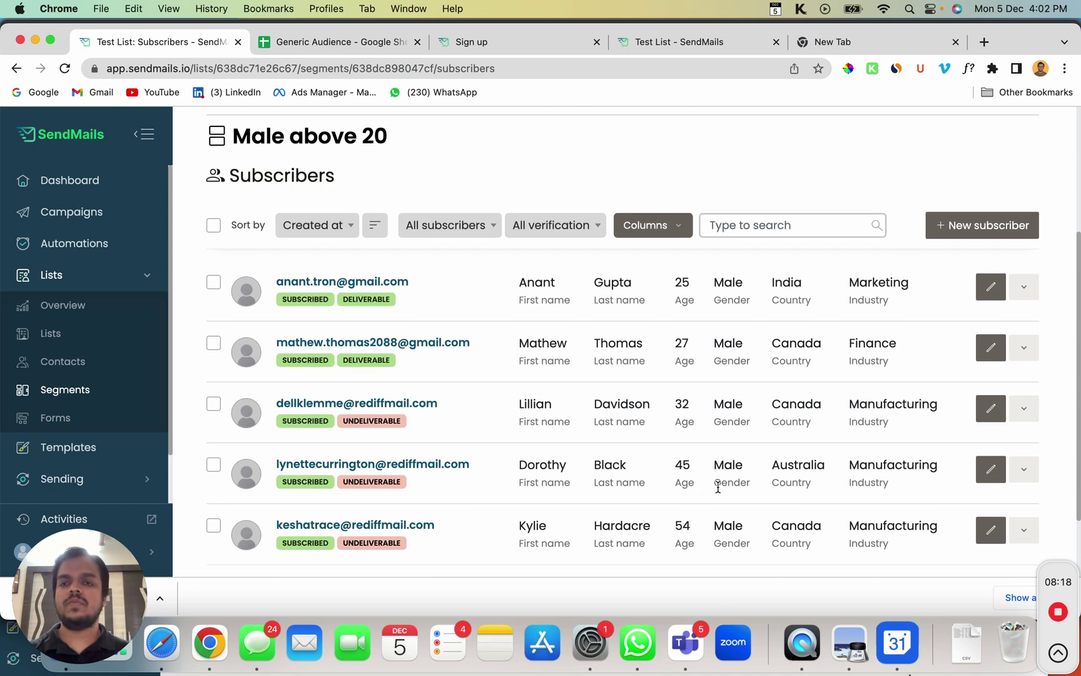
scroll(716, 485, up, 8)
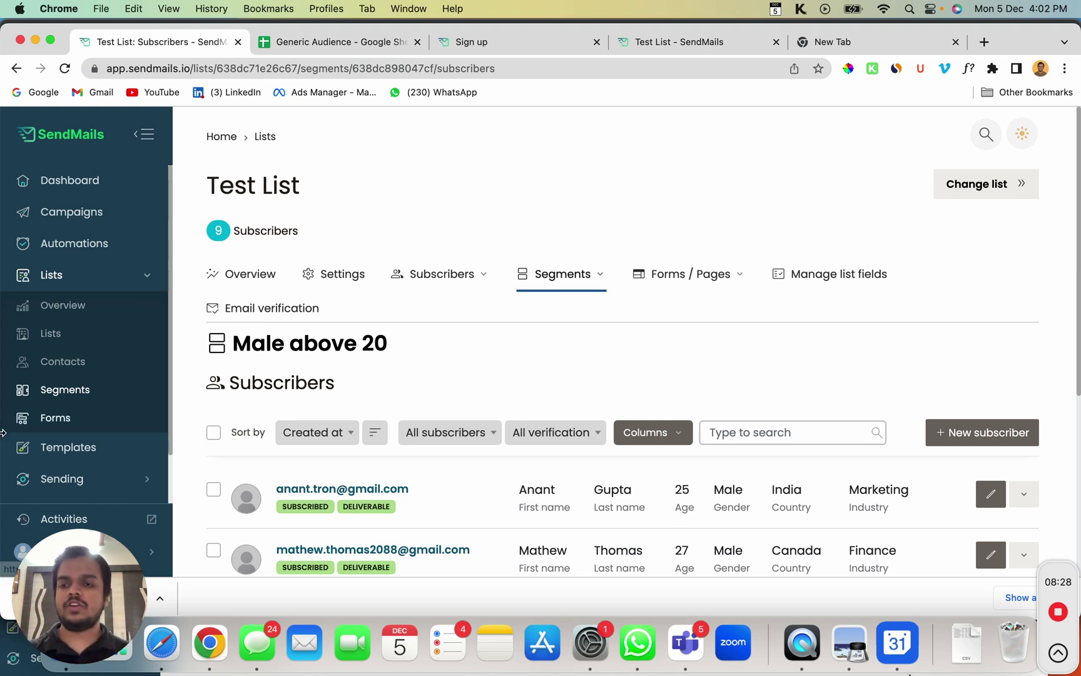
scroll(4, 432, down, 2)
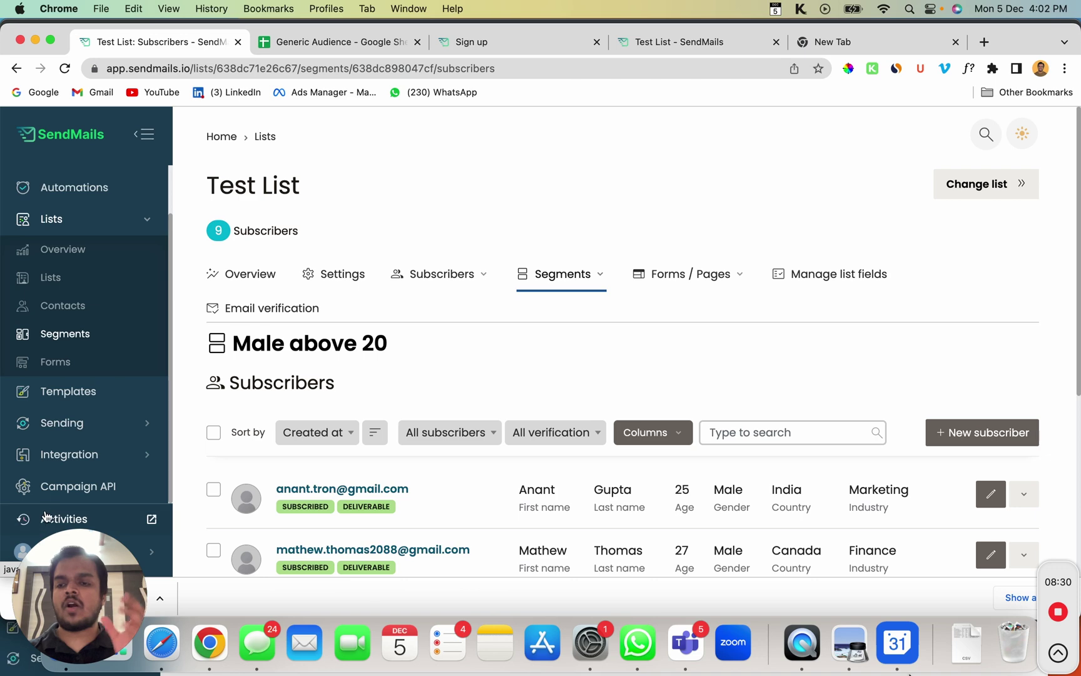
click(58, 494)
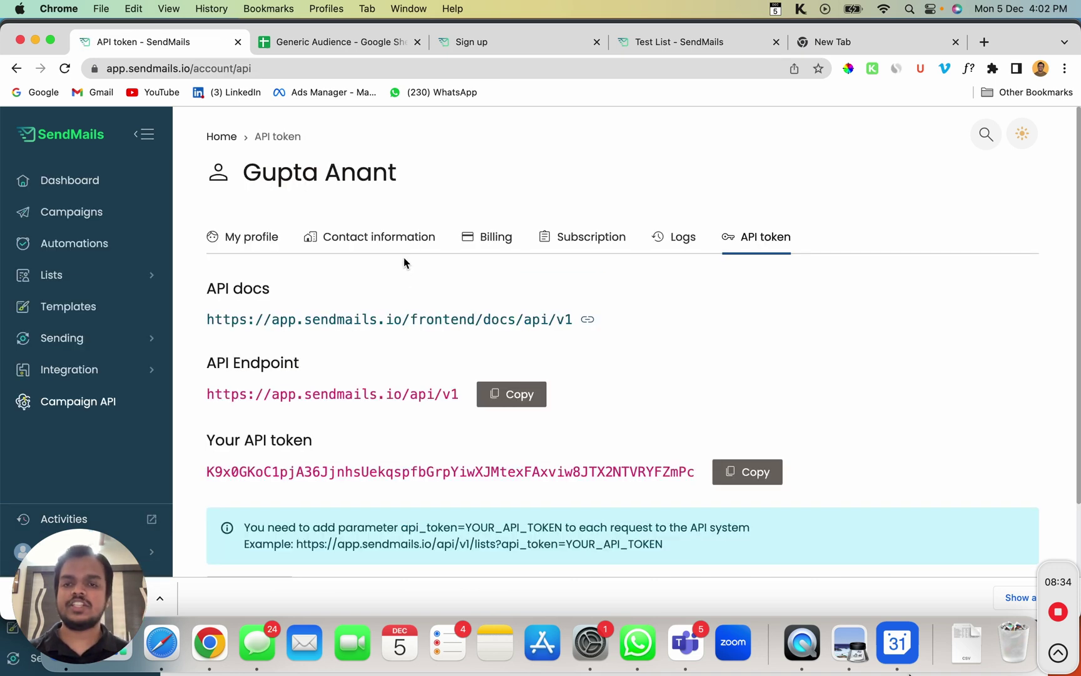
Open the API Documentation in a new tab from the API docs link.
click(577, 318)
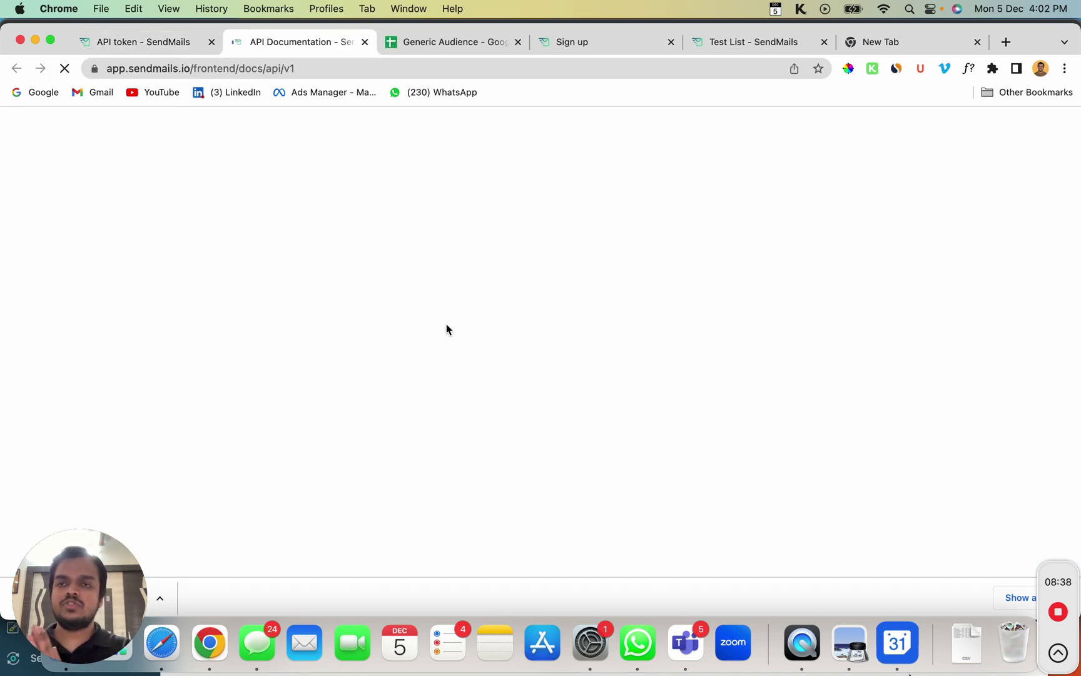